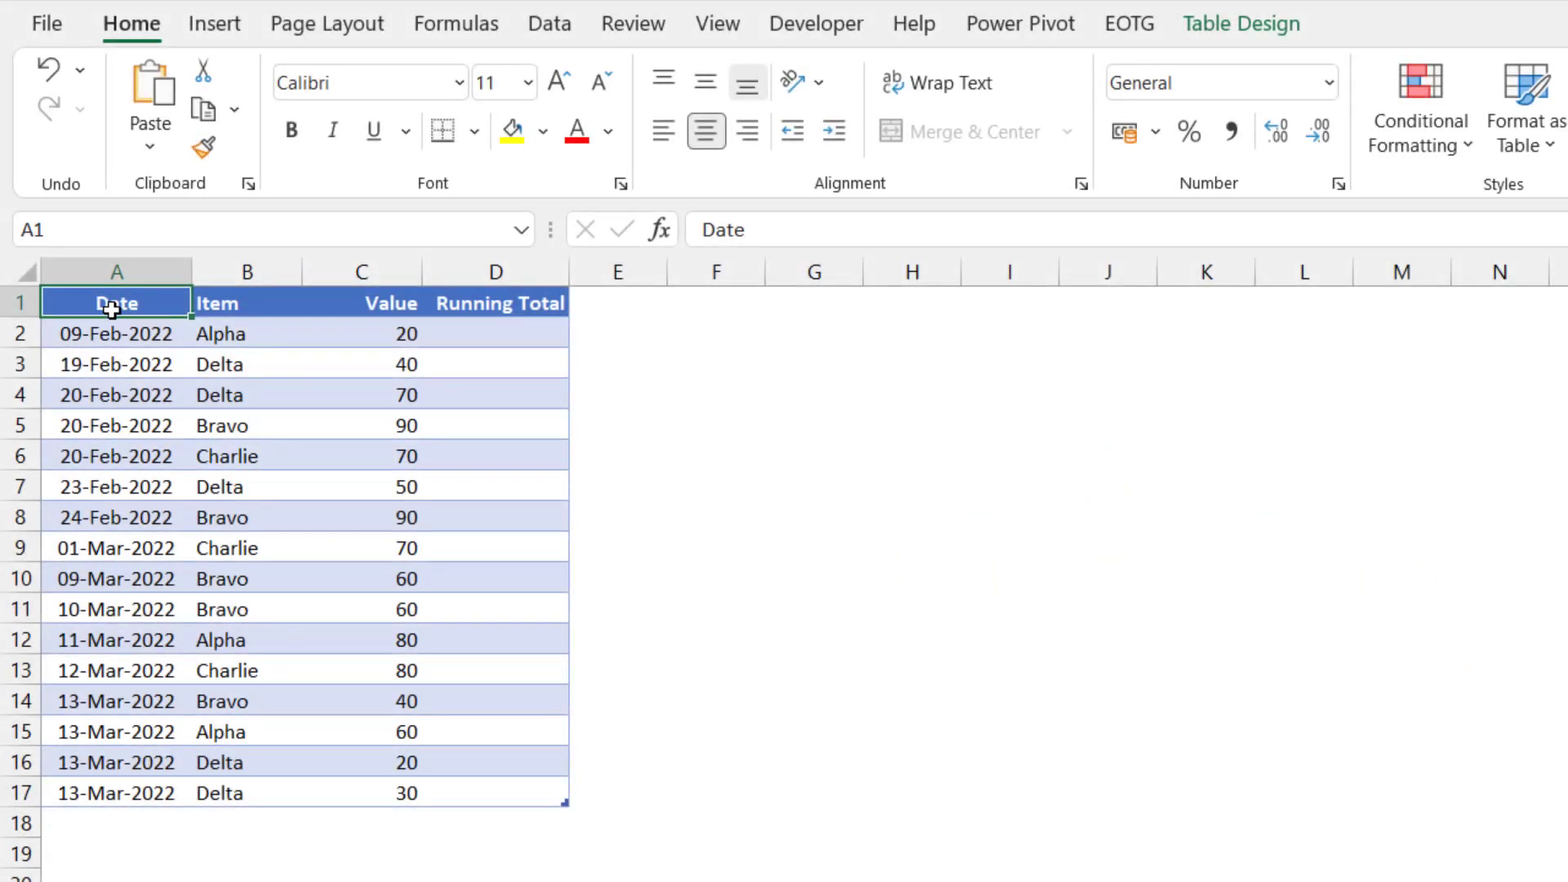
# Enter =D1+C2 in D2, filling the Running Total column with #VALUE! errors
pyautogui.click(503, 333)
pyautogui.click(746, 222)
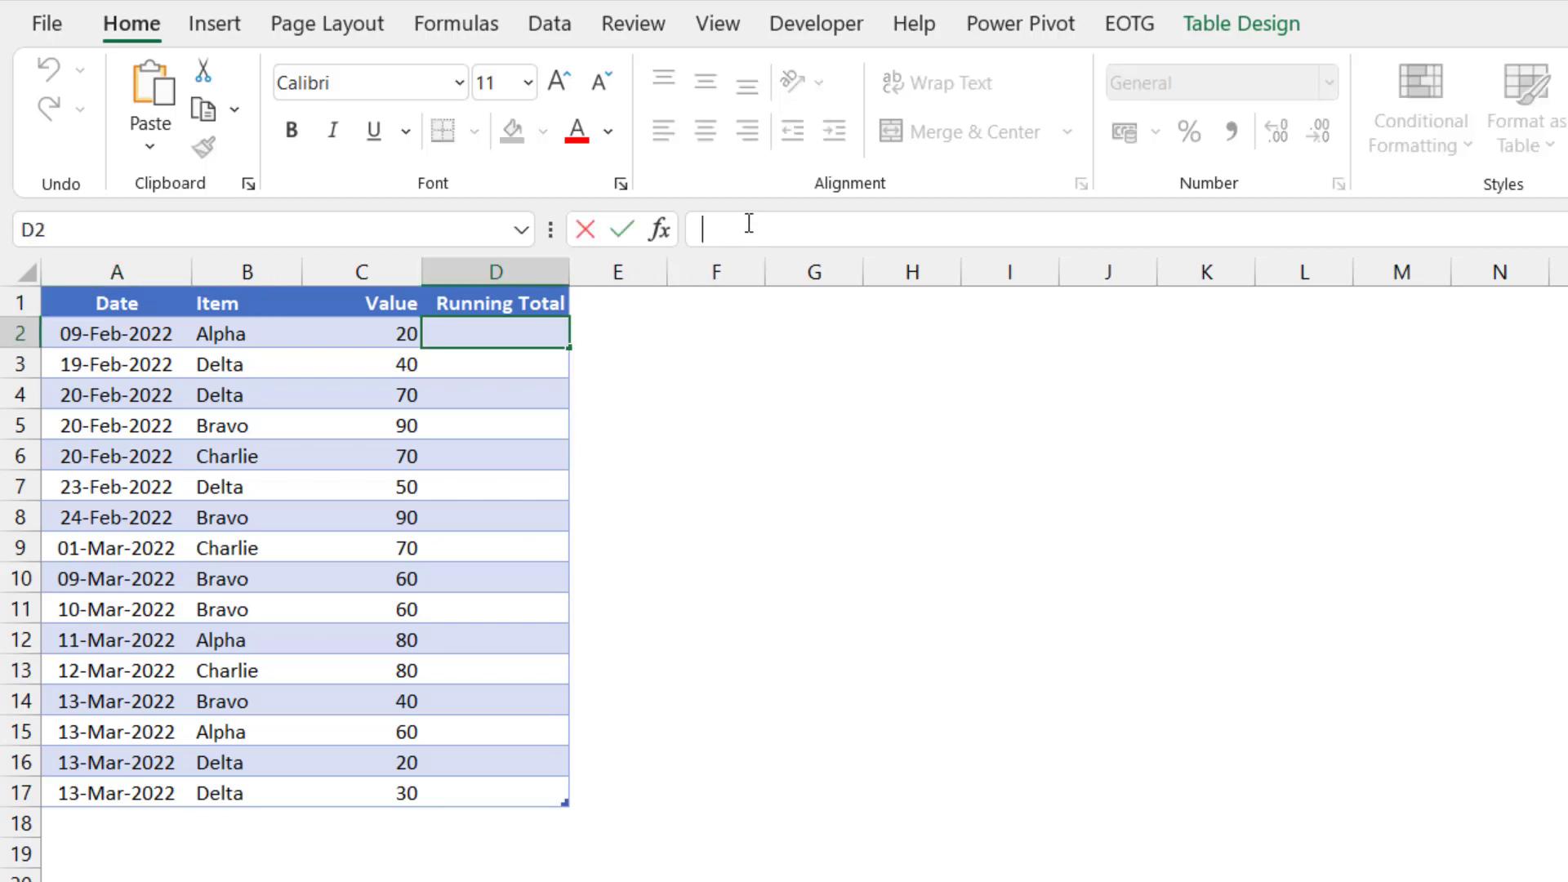
pyautogui.write('=')
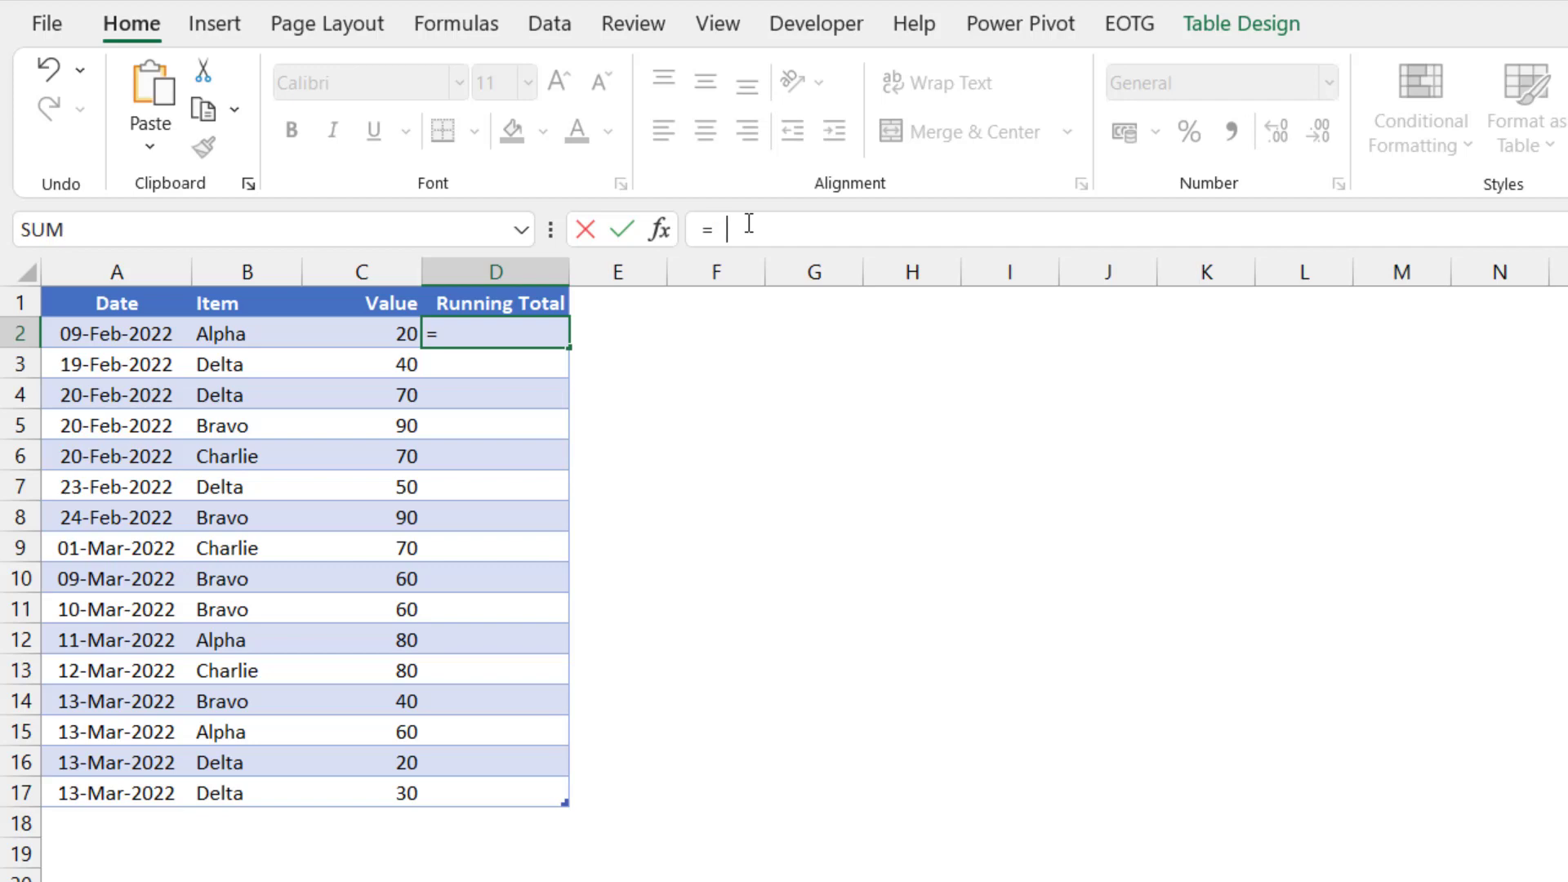
pyautogui.write('D1+')
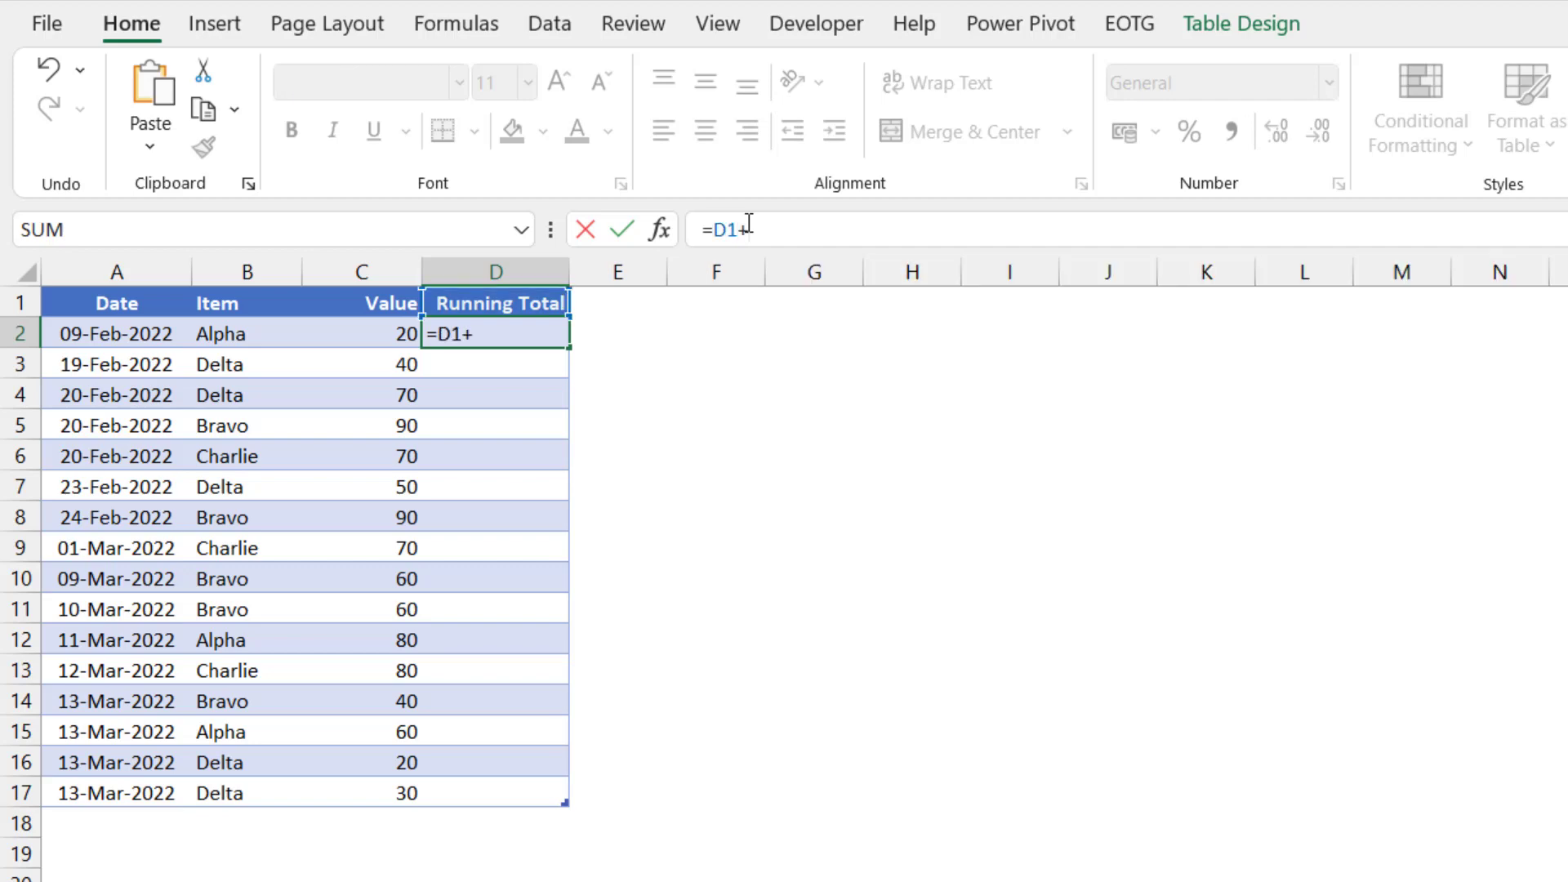
pyautogui.write('C2')
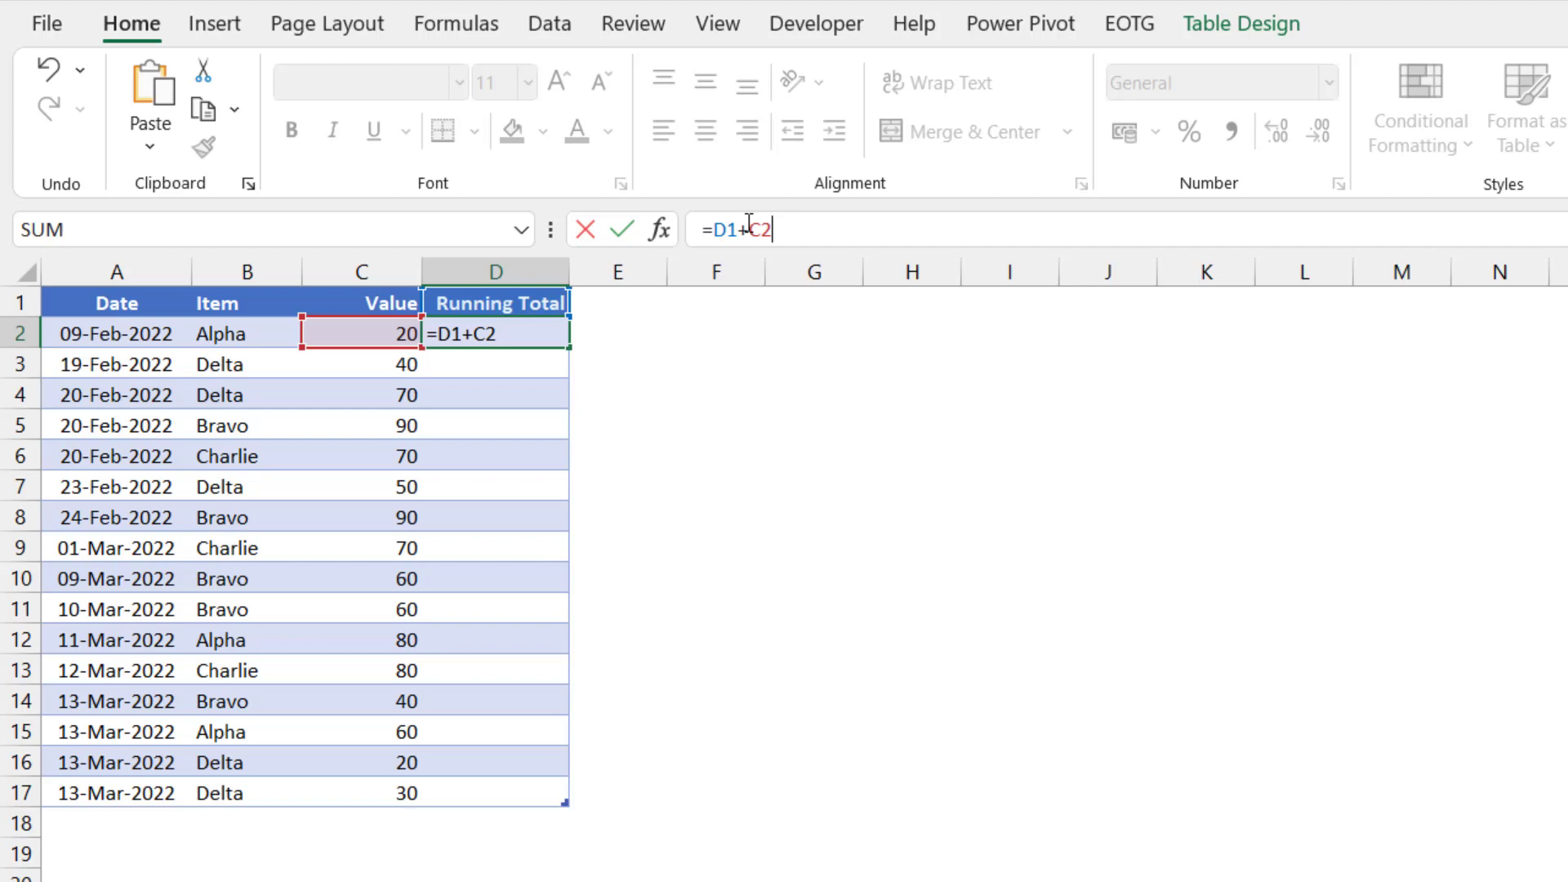
pyautogui.press('Return')
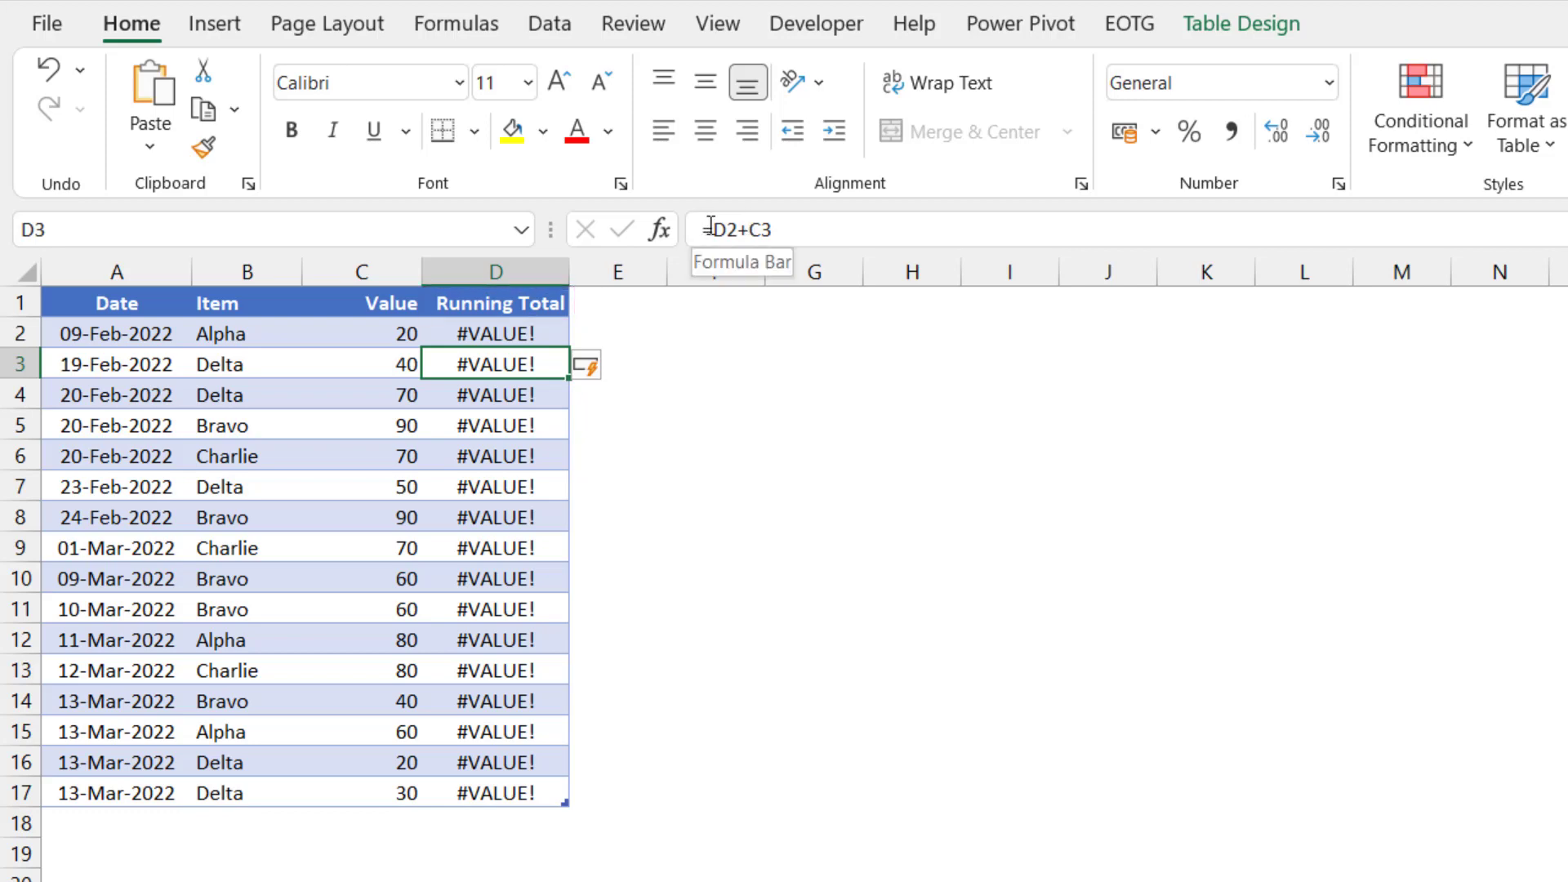
# Rewrite the D3 formula as =SUM(D2,C3) so running totals run from 20 to 930
pyautogui.click(711, 228)
pyautogui.write('SUM(')
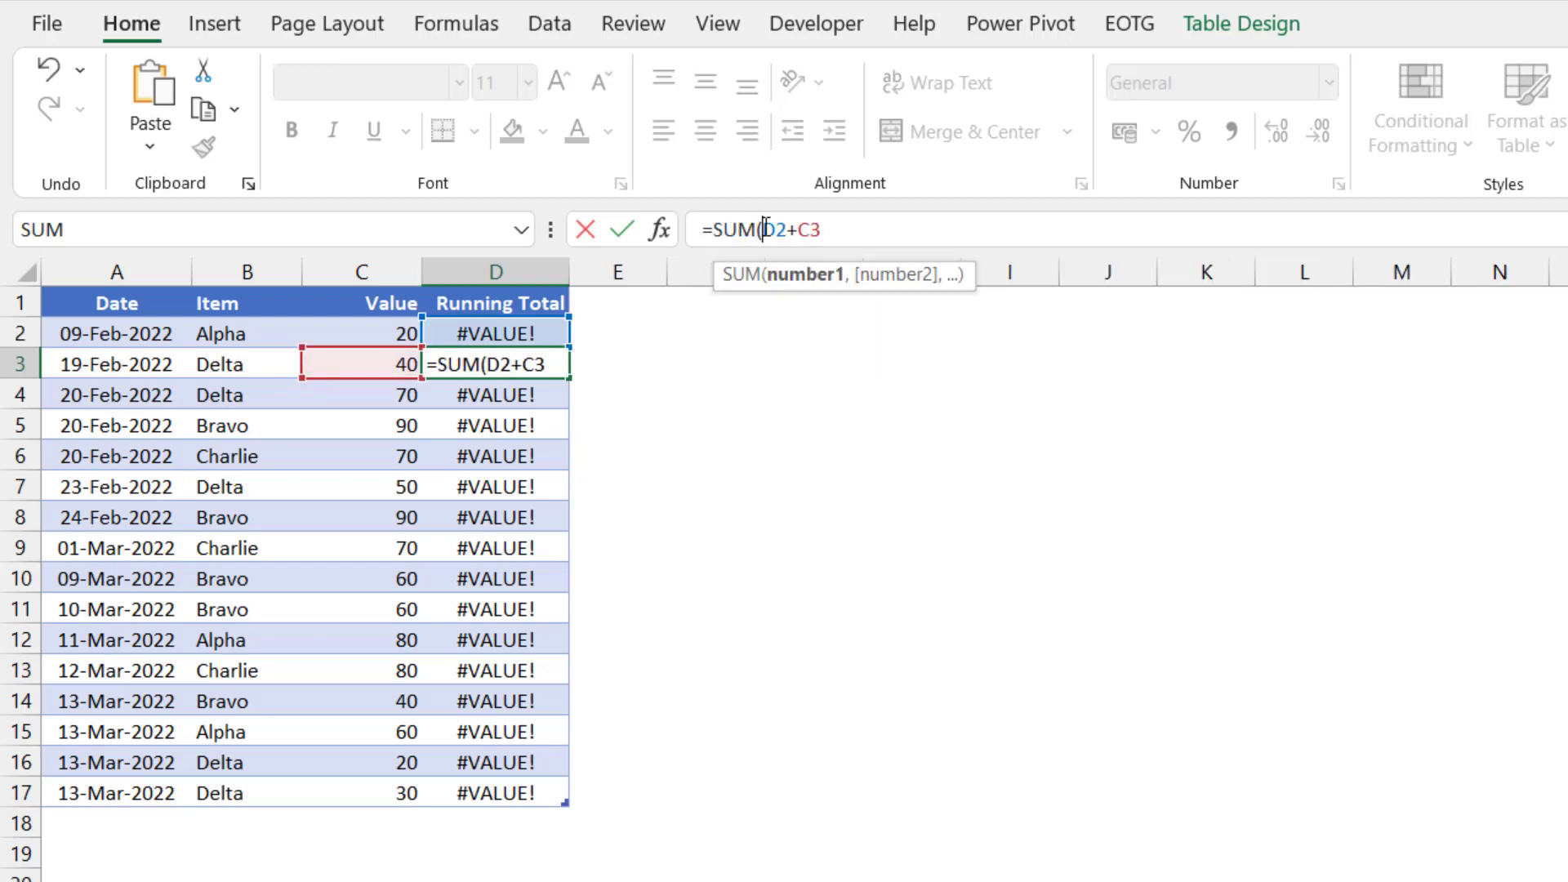
pyautogui.press('Right')
pyautogui.press('Right')
pyautogui.press('Right')
pyautogui.press('BackSpace')
pyautogui.write(',')
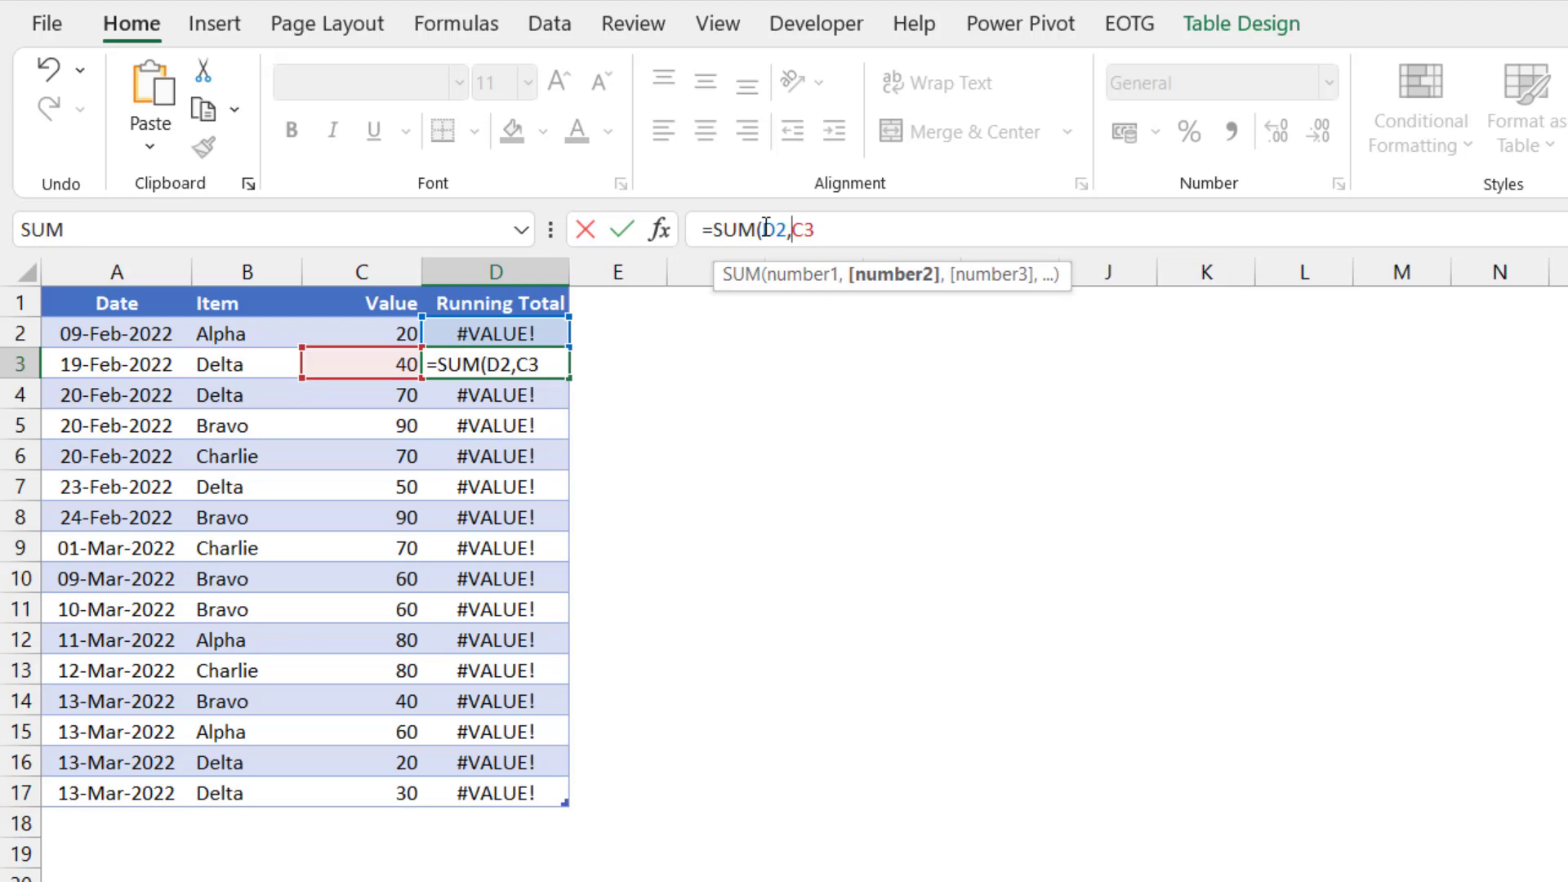
pyautogui.click(837, 229)
pyautogui.write(')')
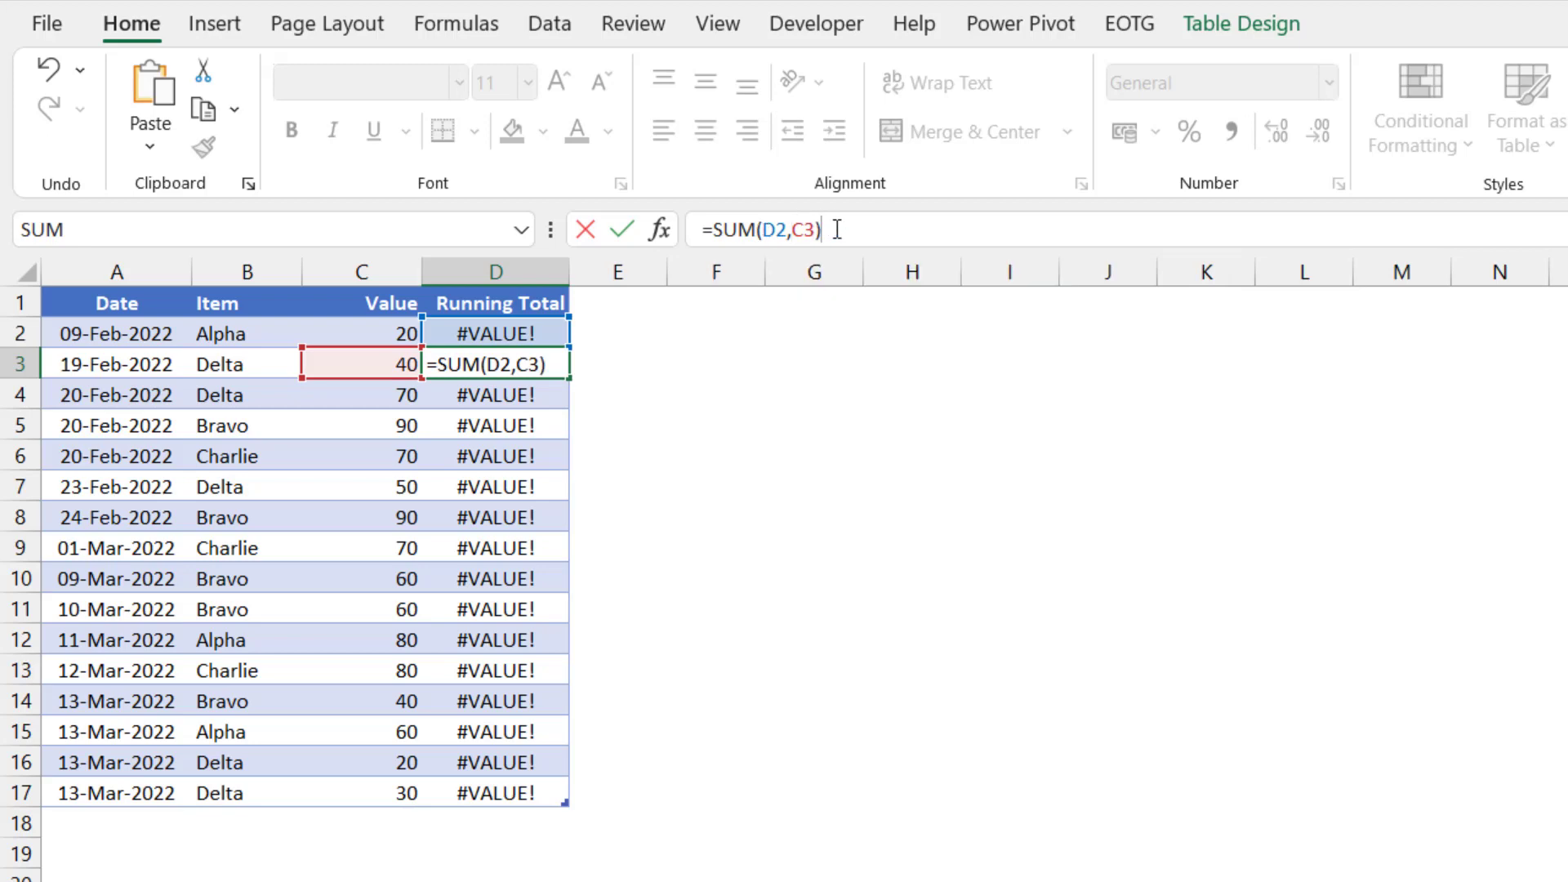
pyautogui.press('Return')
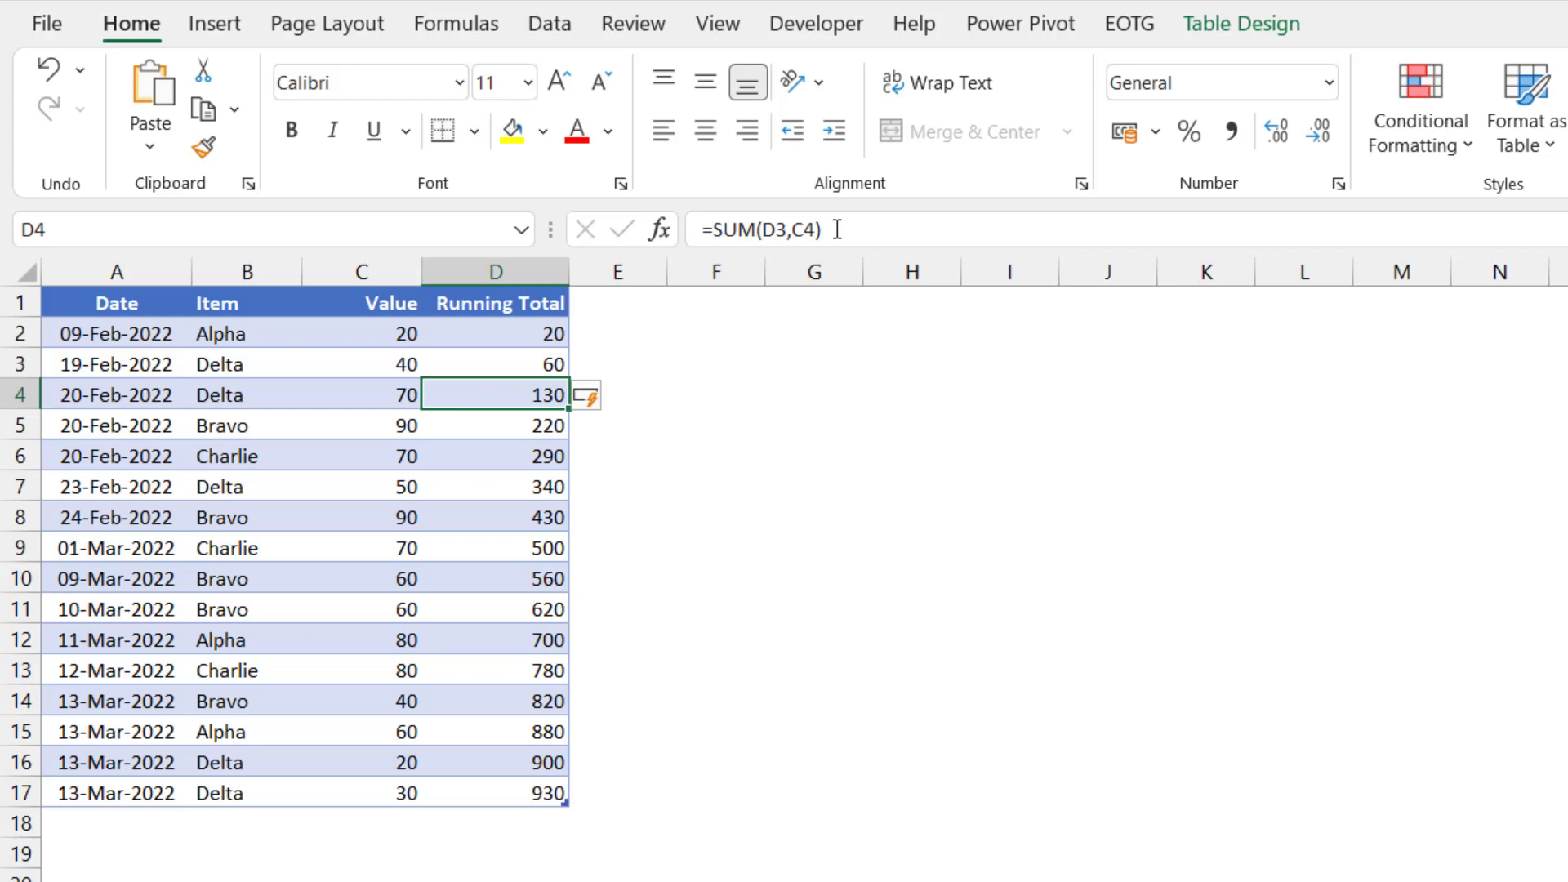
# Delete row 4 (20-Feb-2022 Delta) and inspect the resulting #REF! formula in D4
pyautogui.click(28, 394)
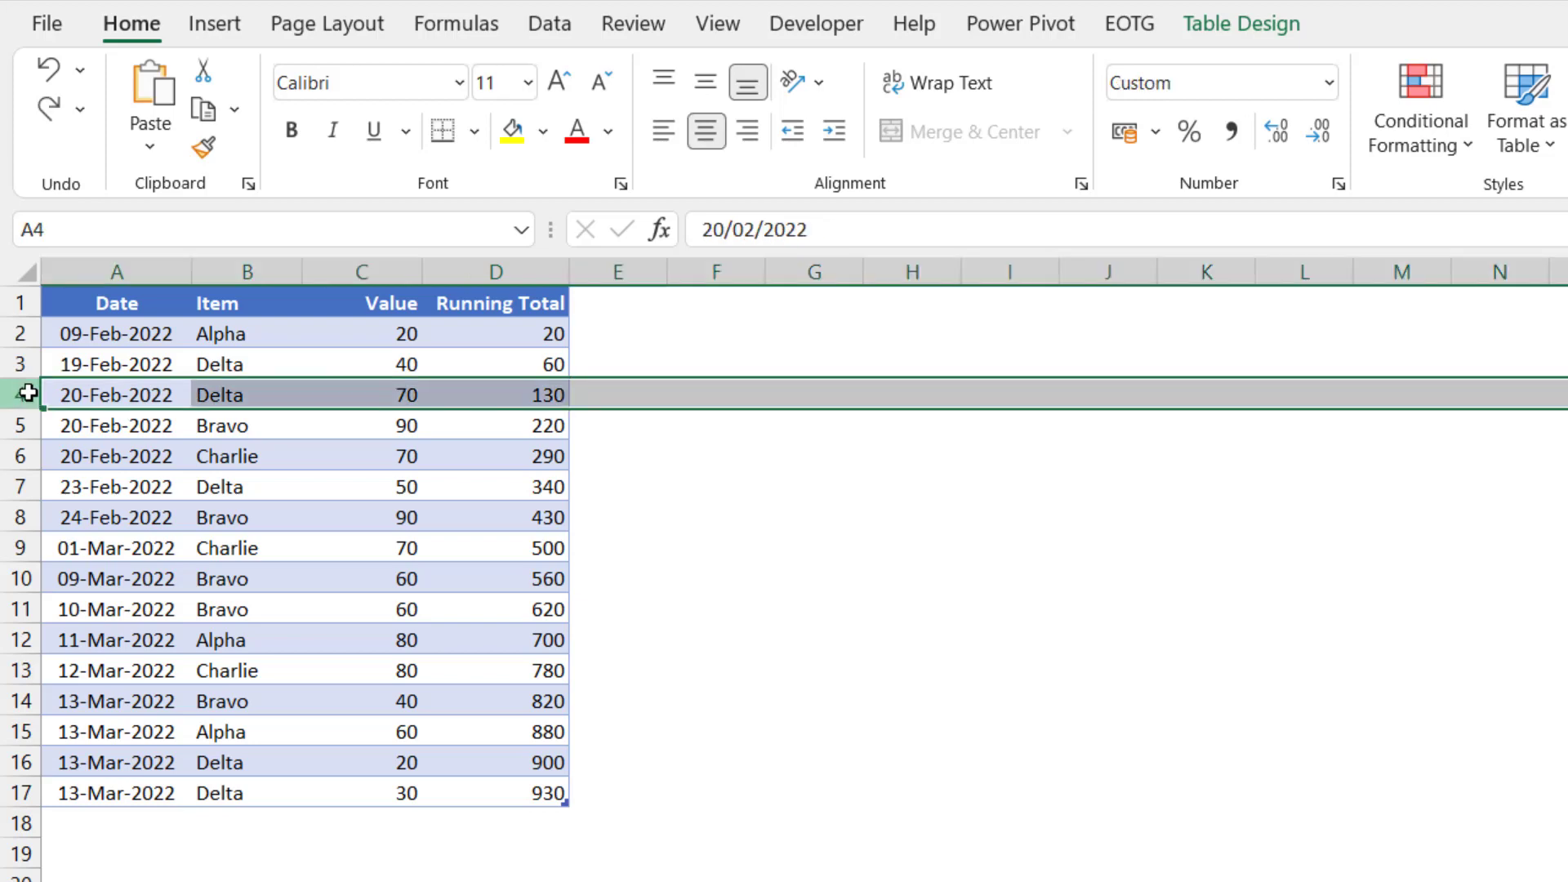
pyautogui.rightClick(28, 393)
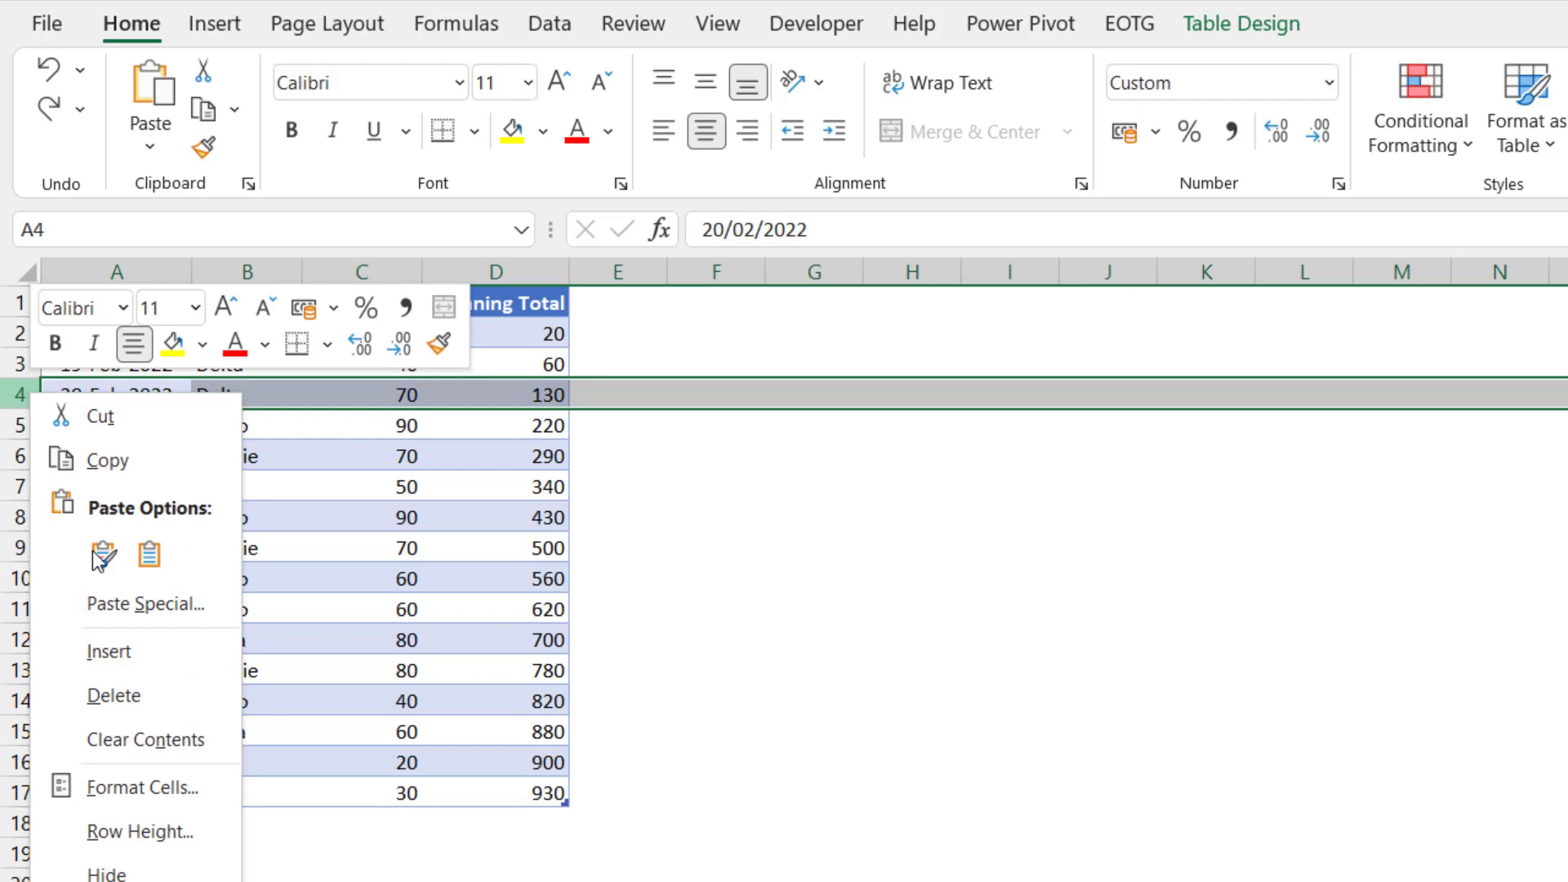
pyautogui.click(138, 702)
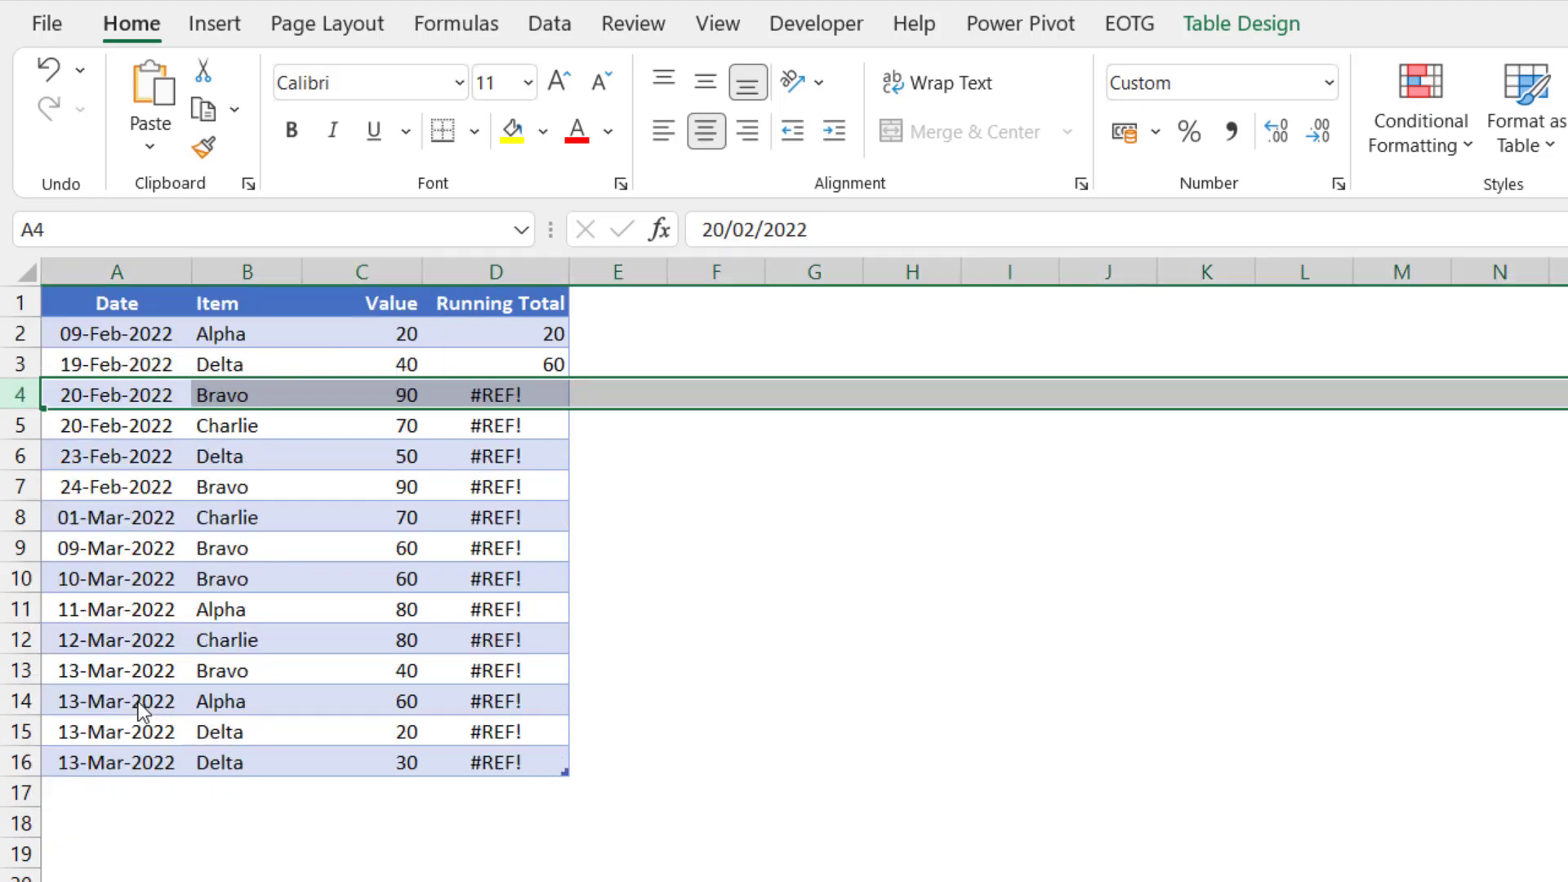
pyautogui.click(531, 393)
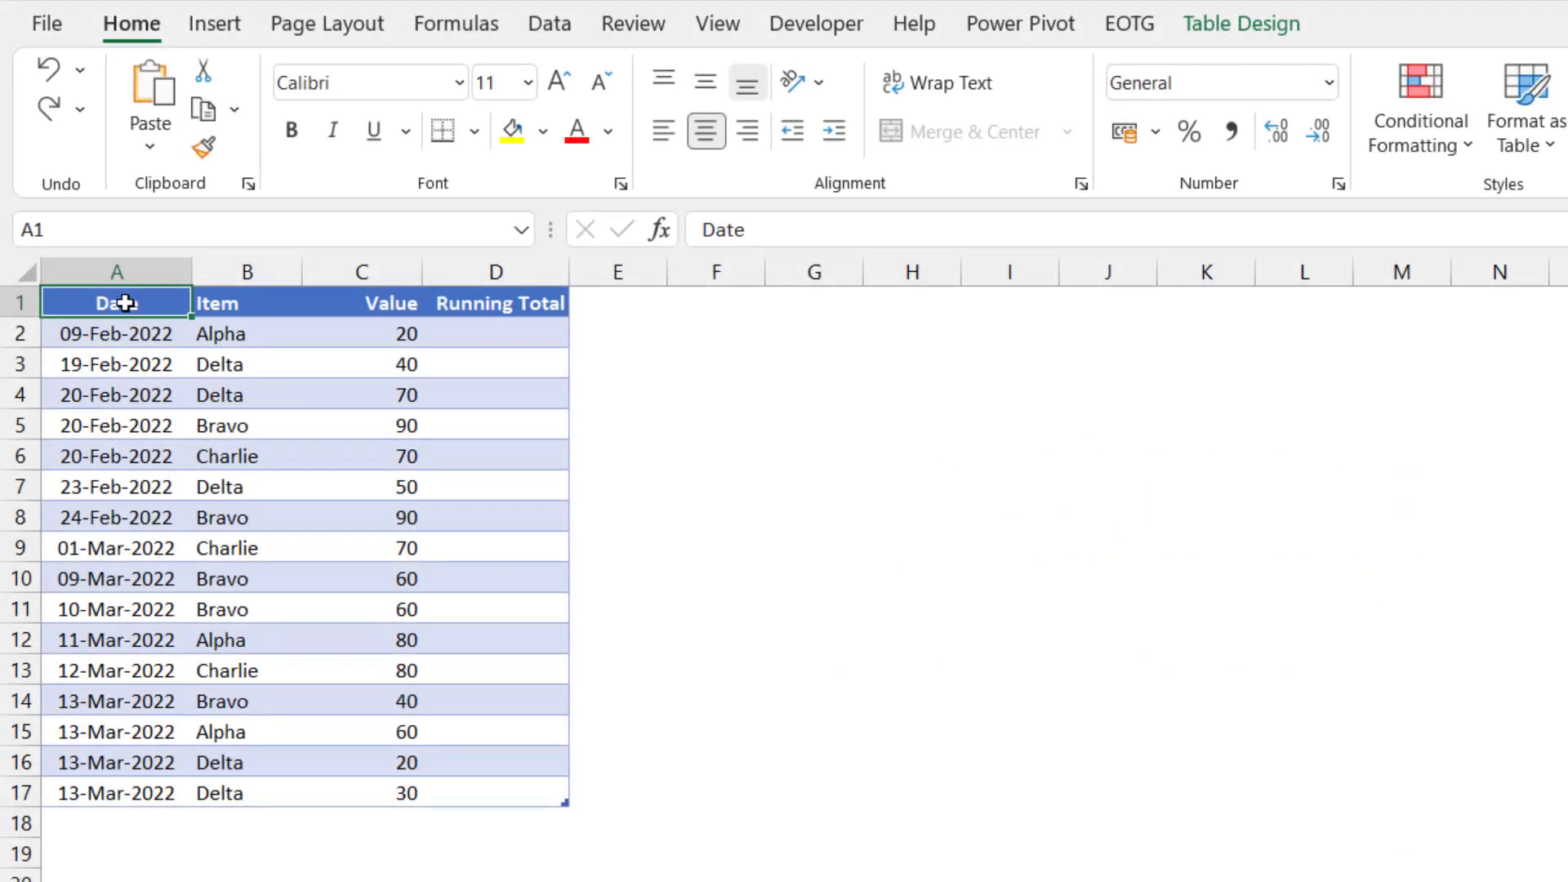
# Enter =SUM(C$2:$C2) in D2, using F4 for the mixed references, giving totals 20 to 930
pyautogui.click(529, 335)
pyautogui.click(722, 236)
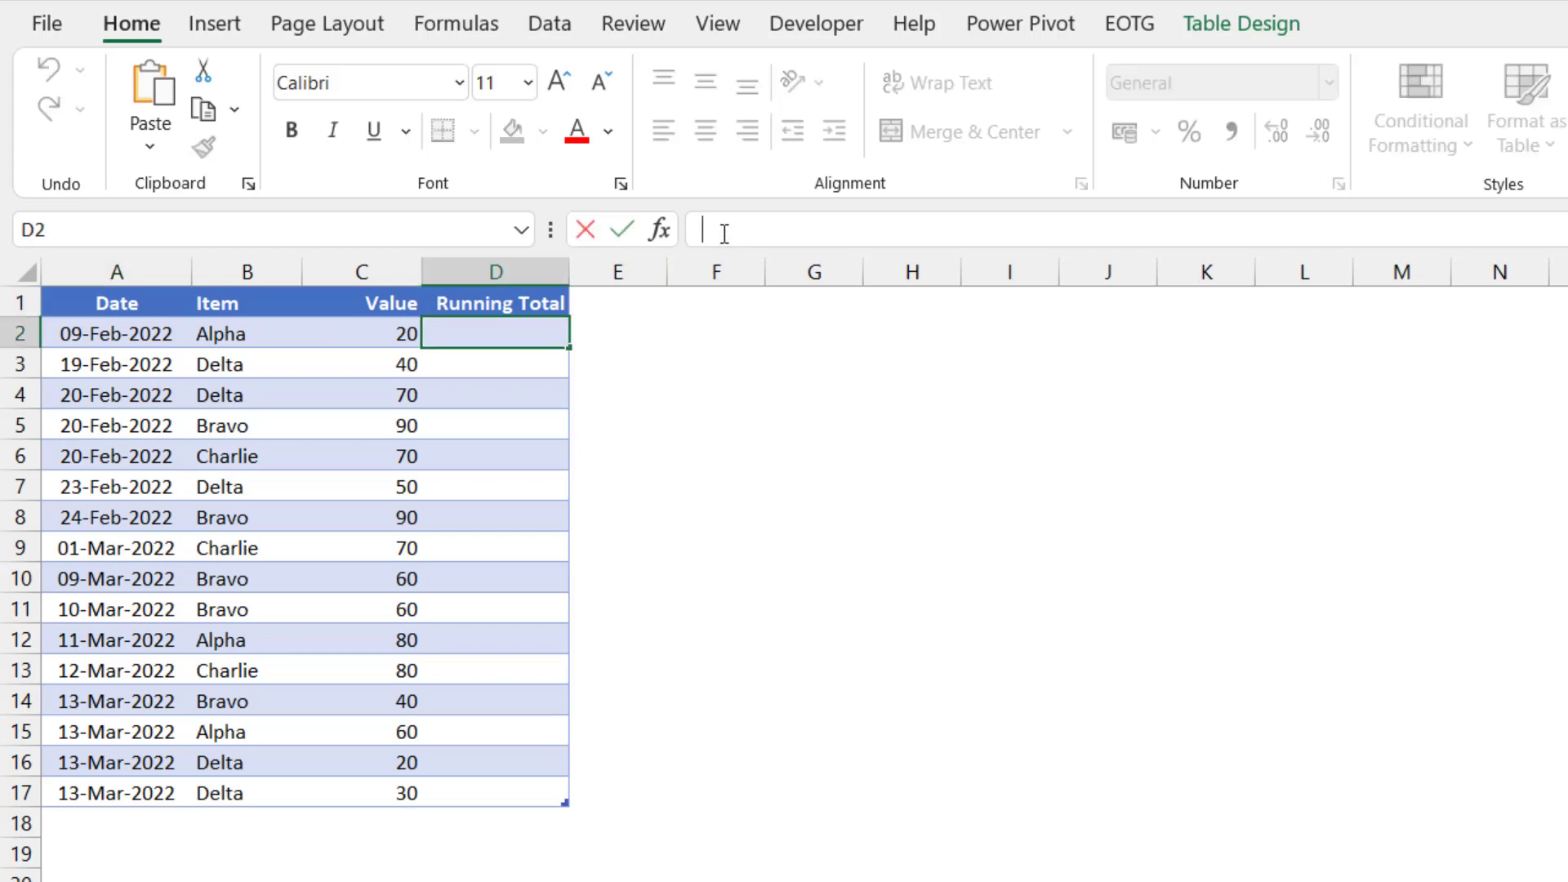
pyautogui.write('=SUM(C2')
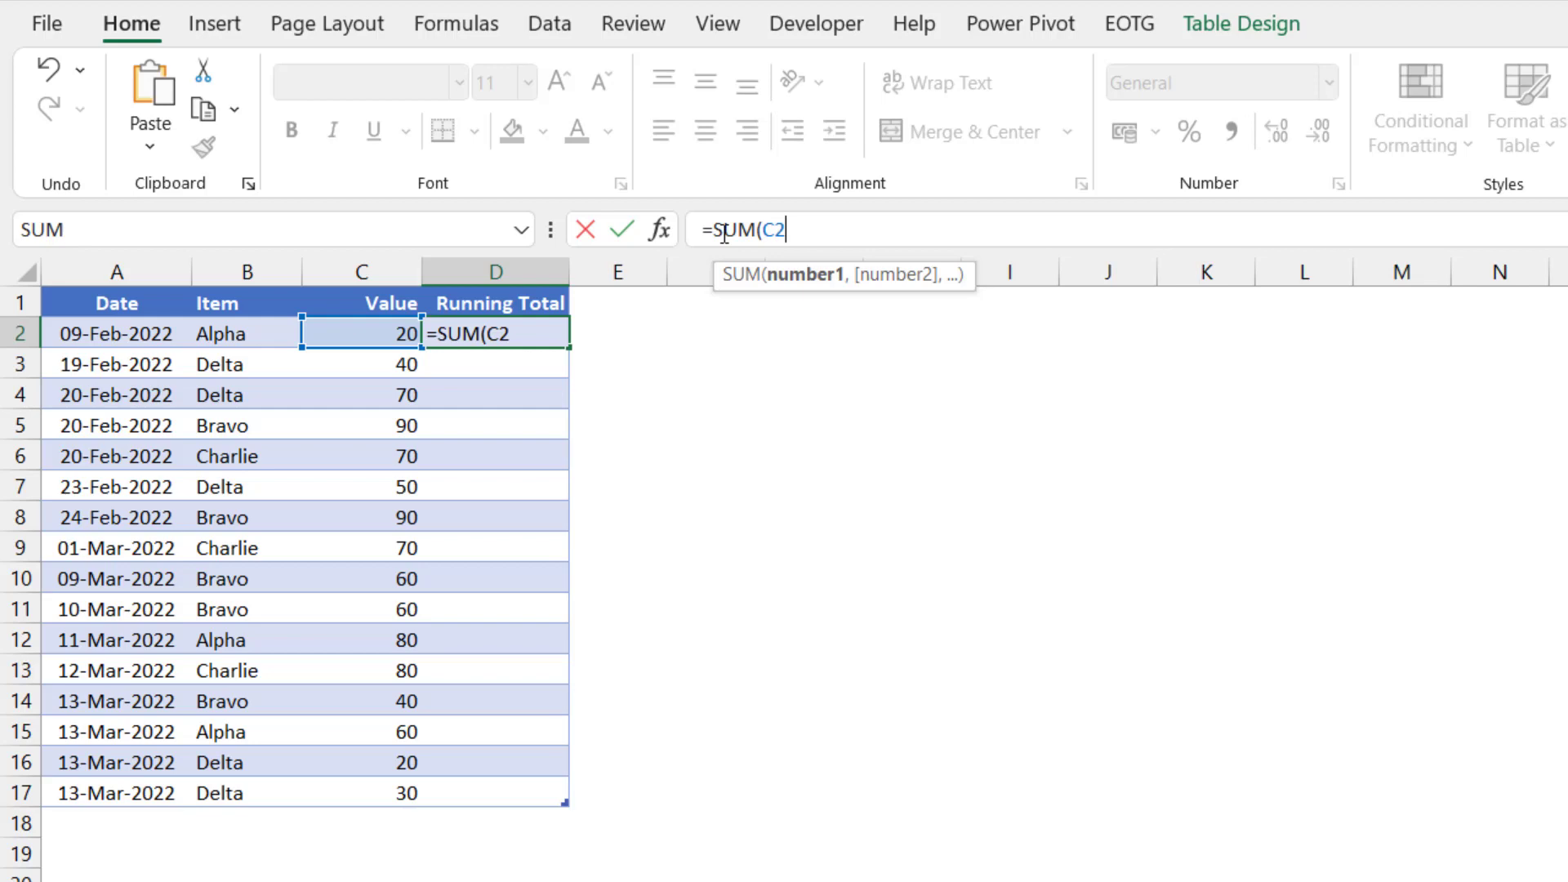
pyautogui.write(':C2)')
pyautogui.click(805, 231)
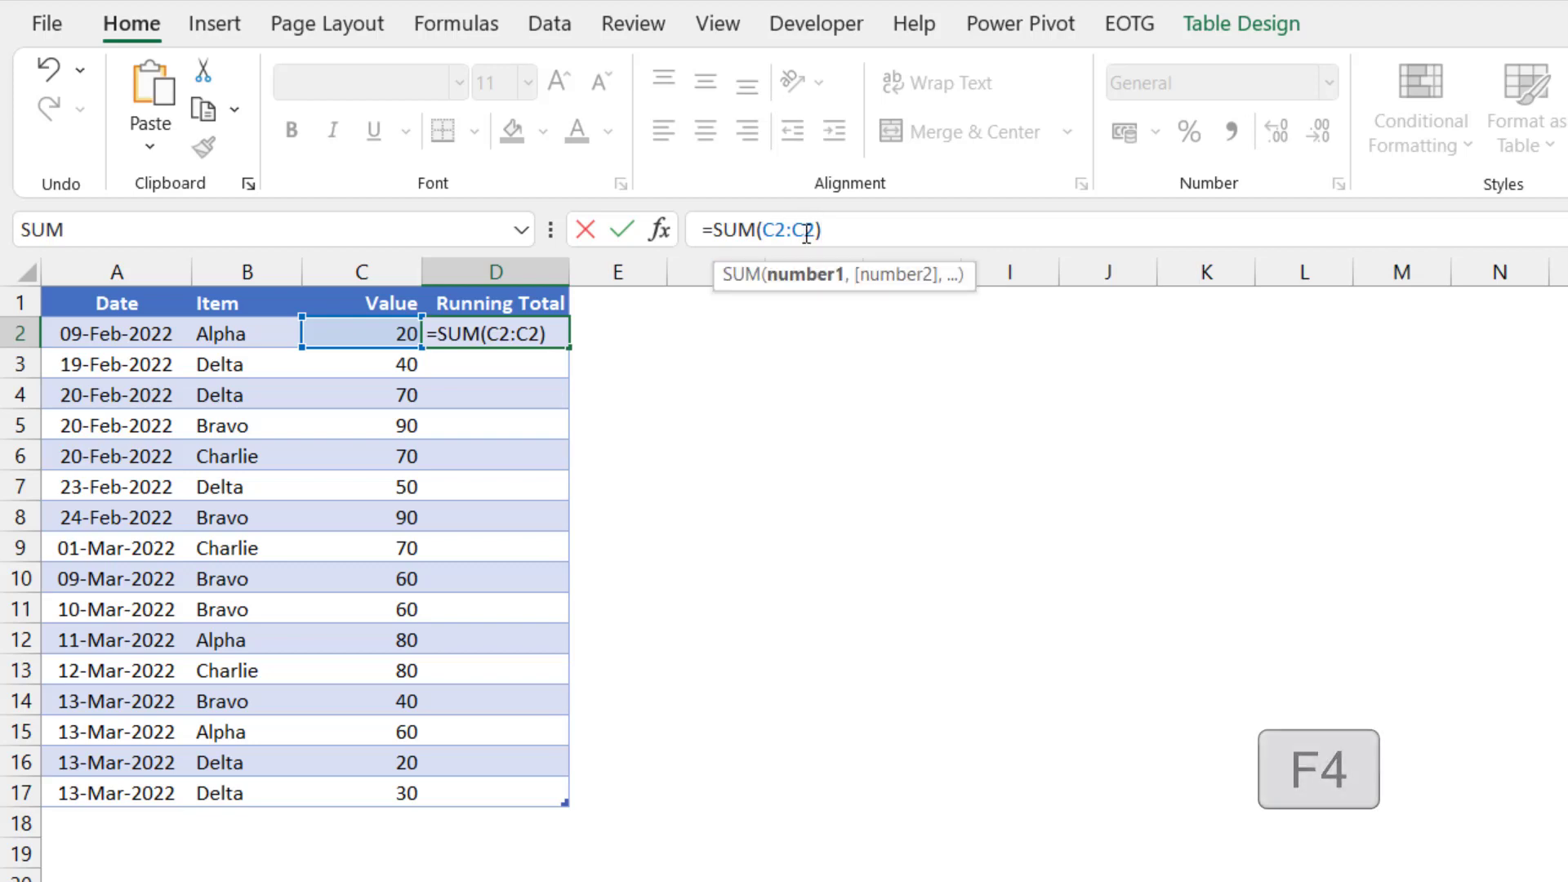
pyautogui.press('F4')
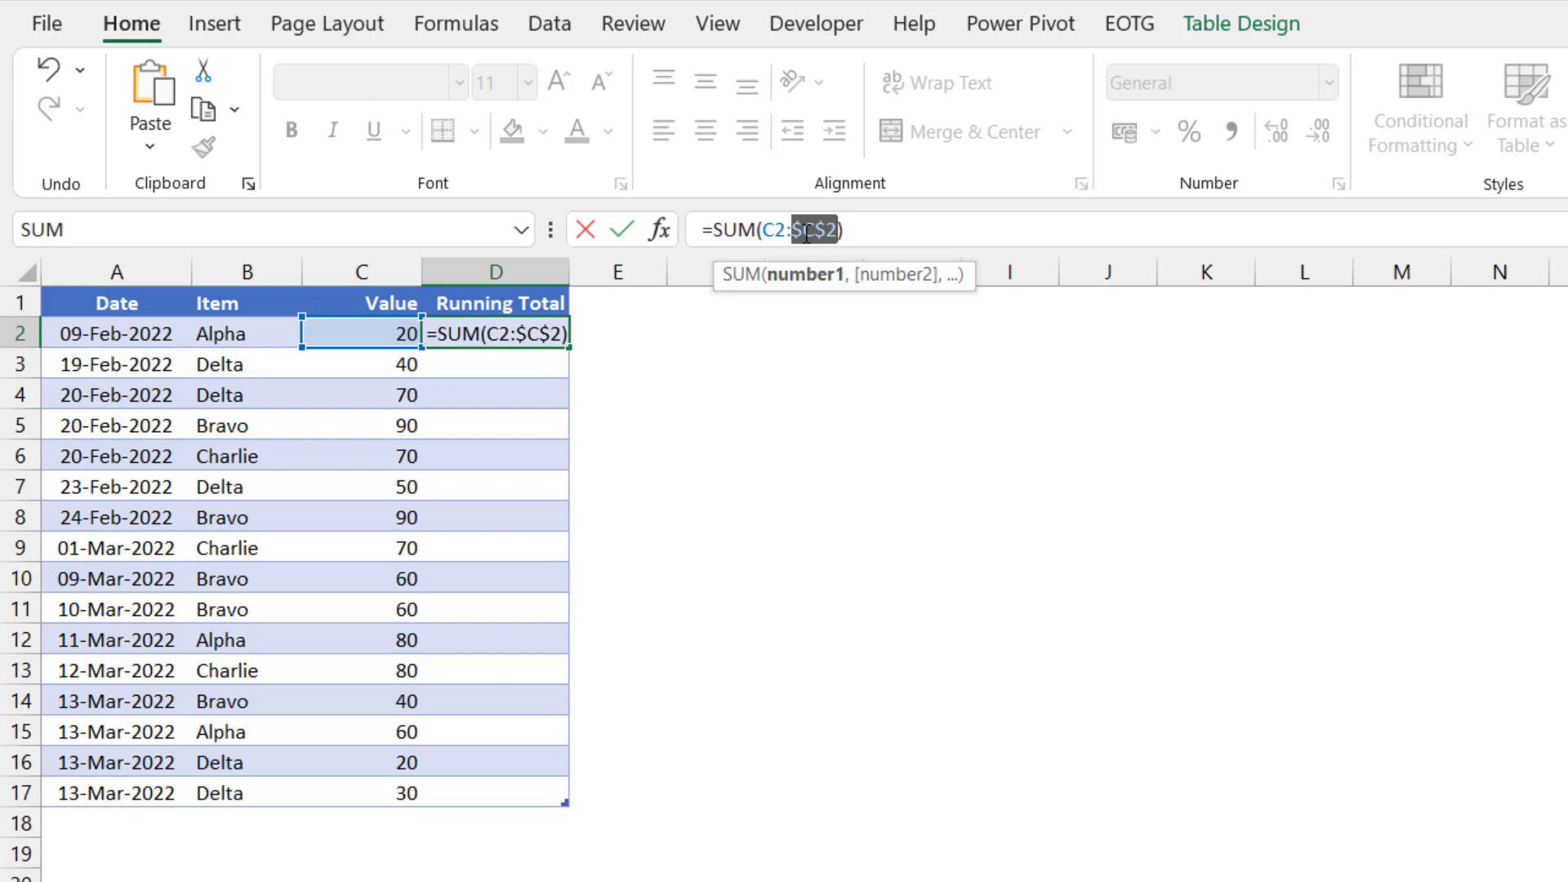
pyautogui.press('Return')
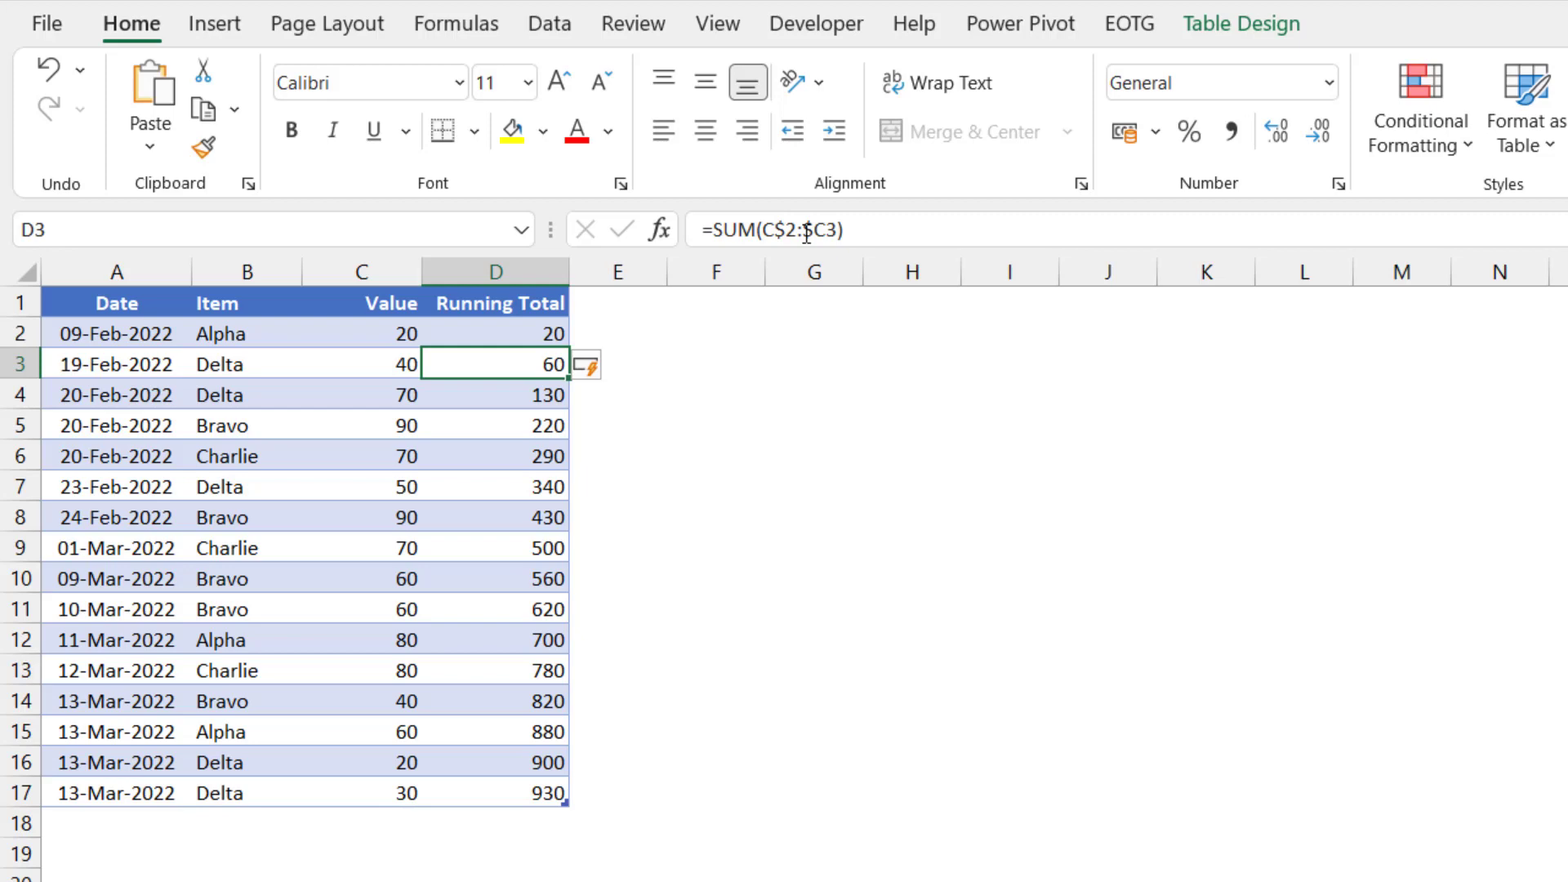
pyautogui.doubleClick(529, 393)
pyautogui.press('Escape')
pyautogui.click(548, 488)
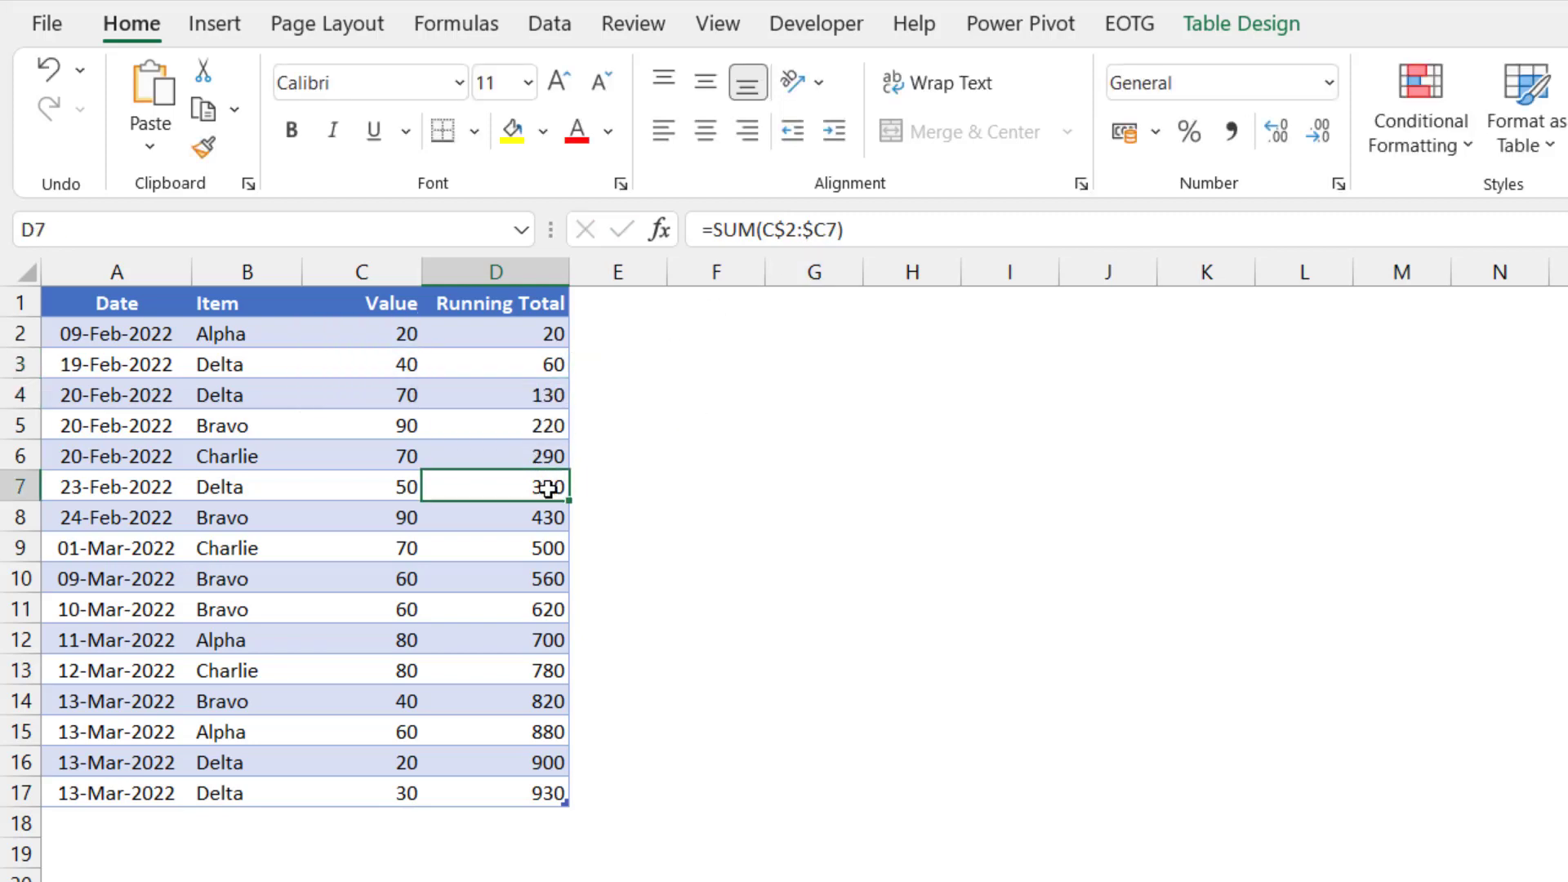
pyautogui.doubleClick(548, 487)
pyautogui.press('Escape')
pyautogui.doubleClick(545, 578)
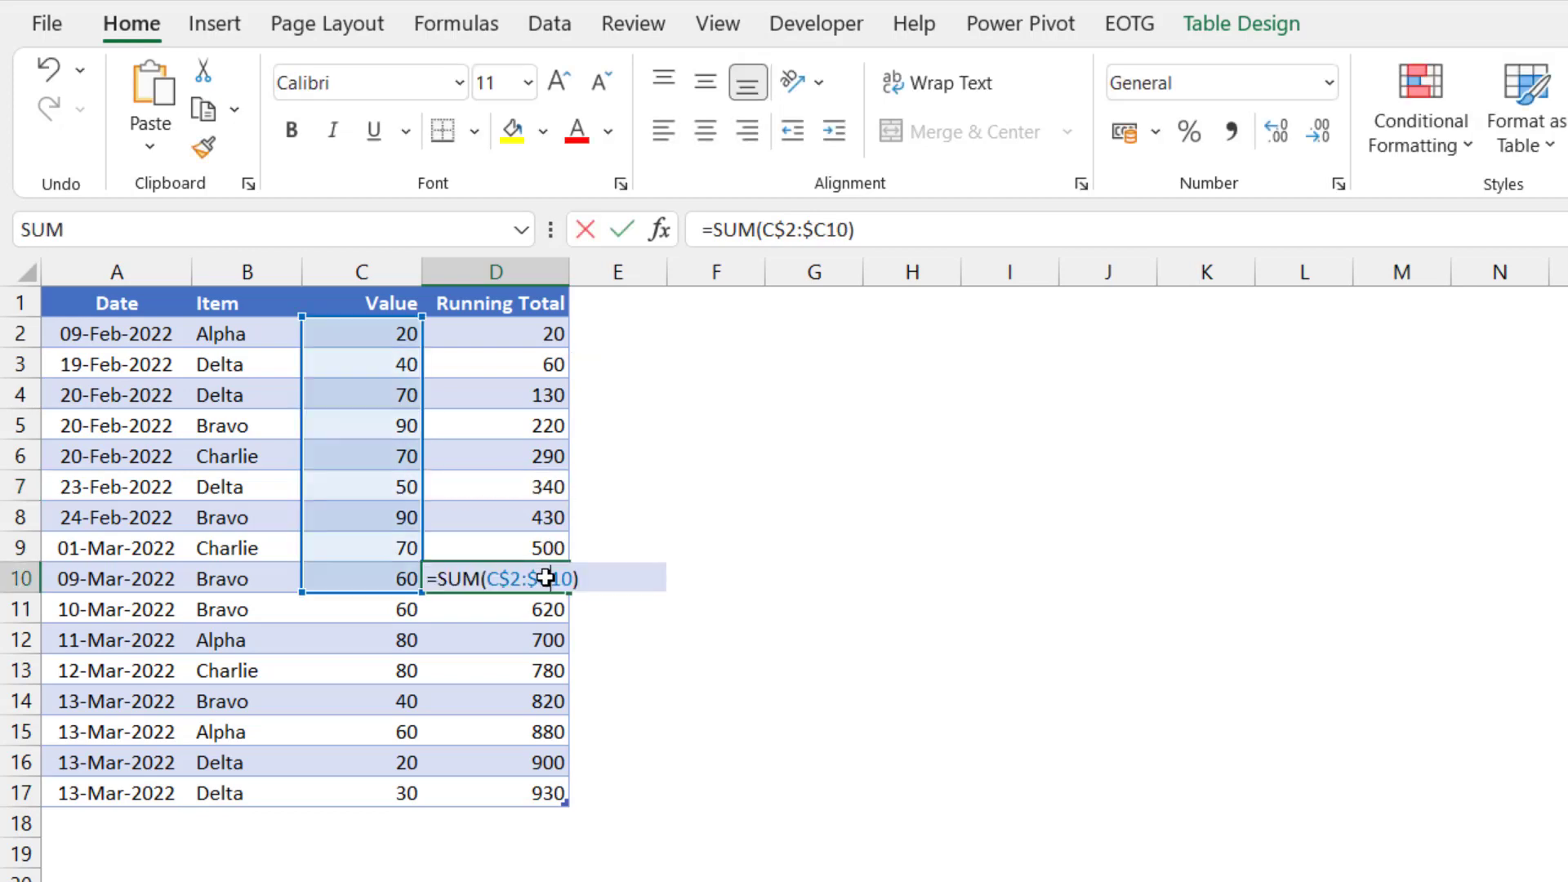
pyautogui.press('Escape')
pyautogui.doubleClick(559, 640)
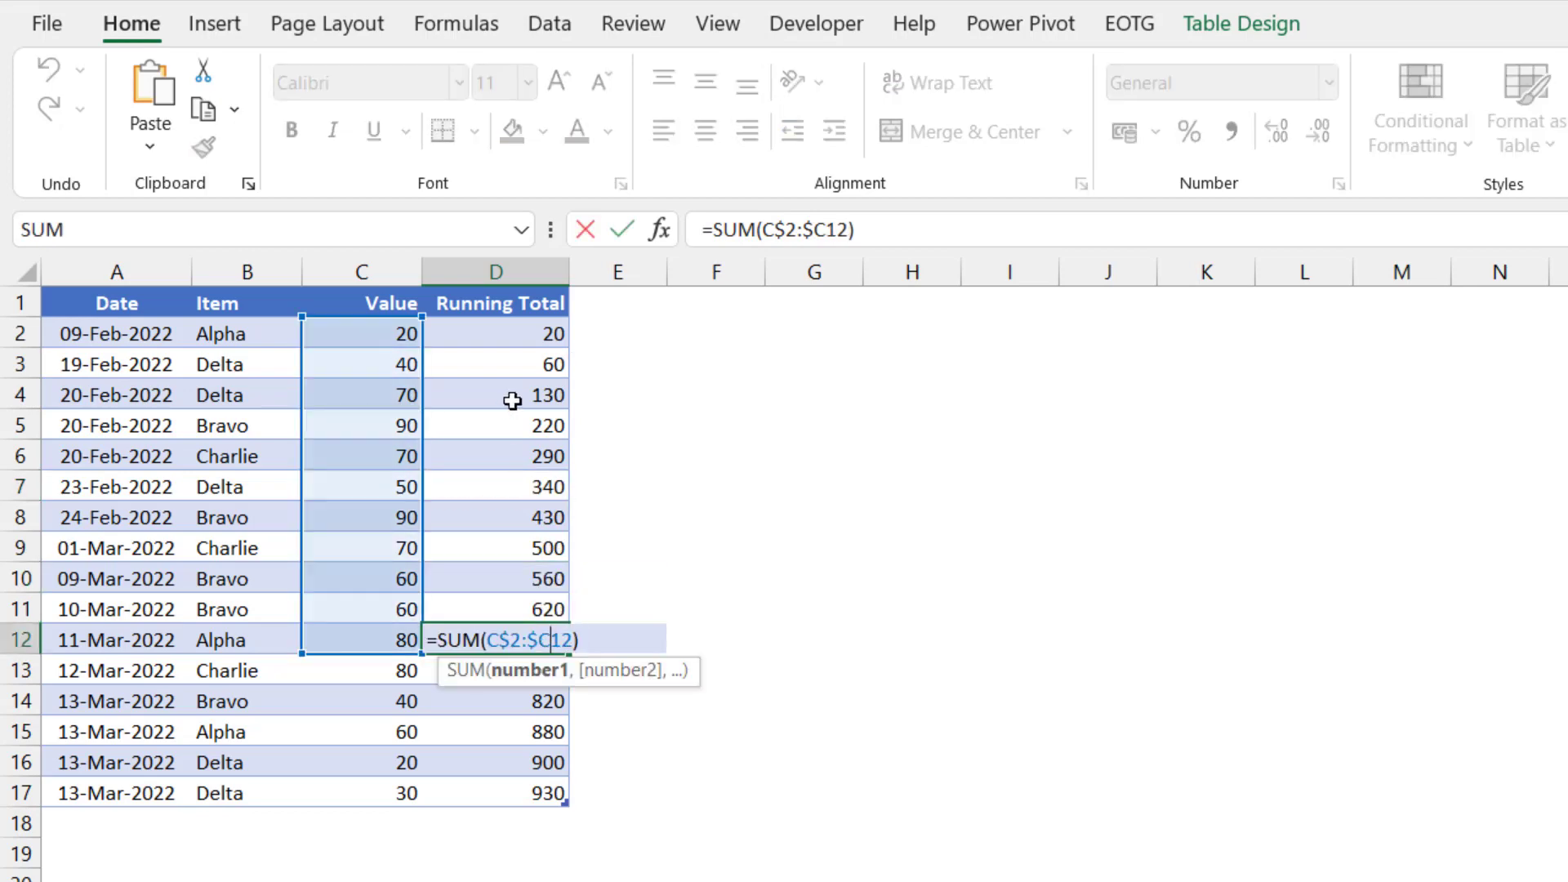
pyautogui.press('Escape')
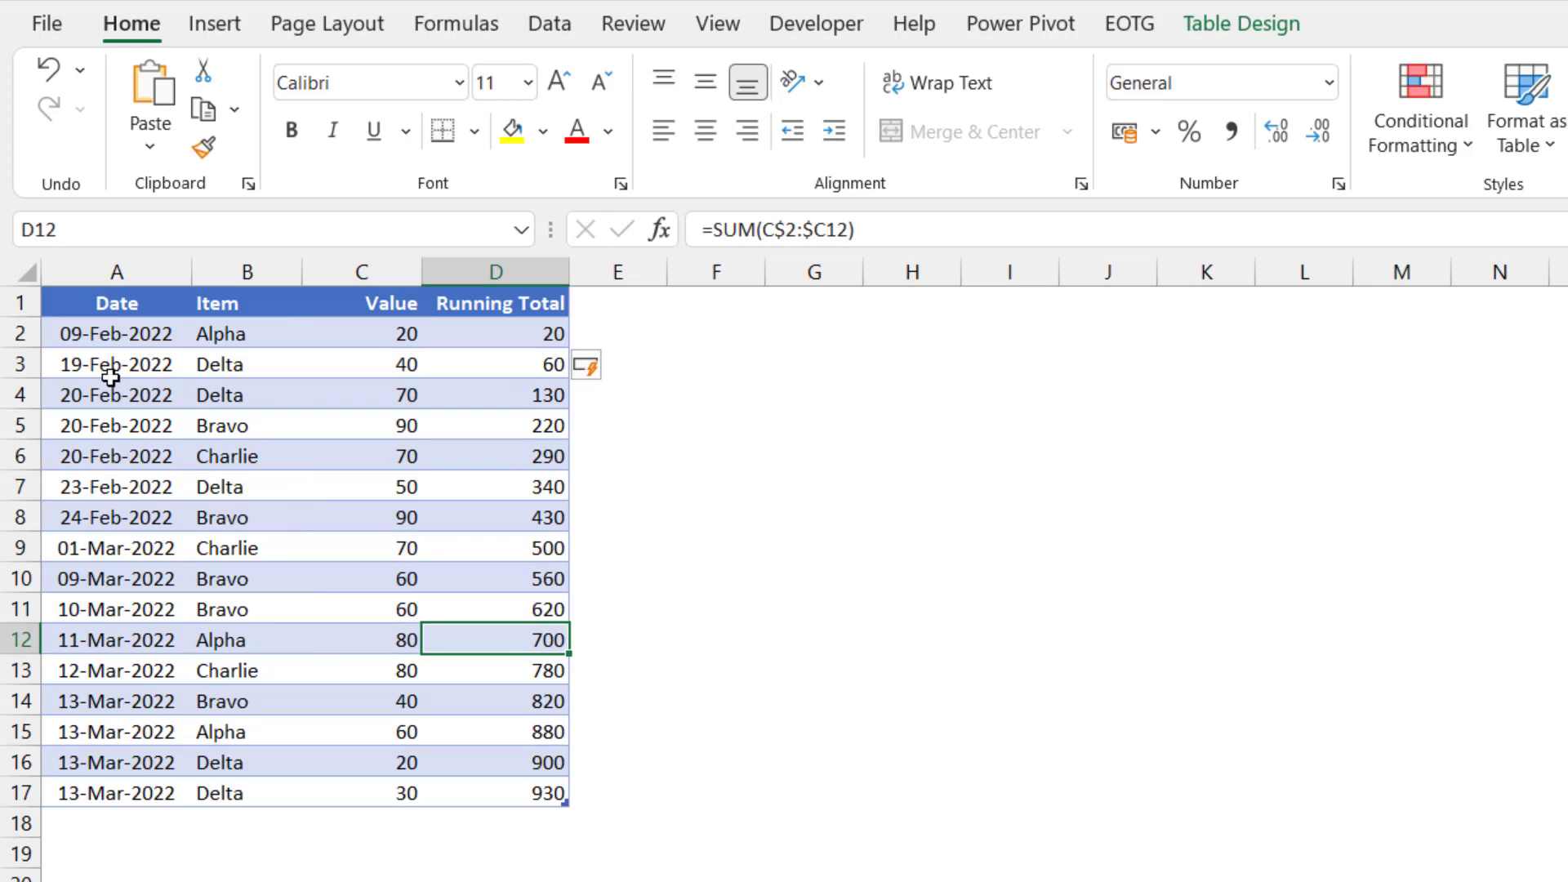
pyautogui.click(13, 393)
pyautogui.rightClick(12, 393)
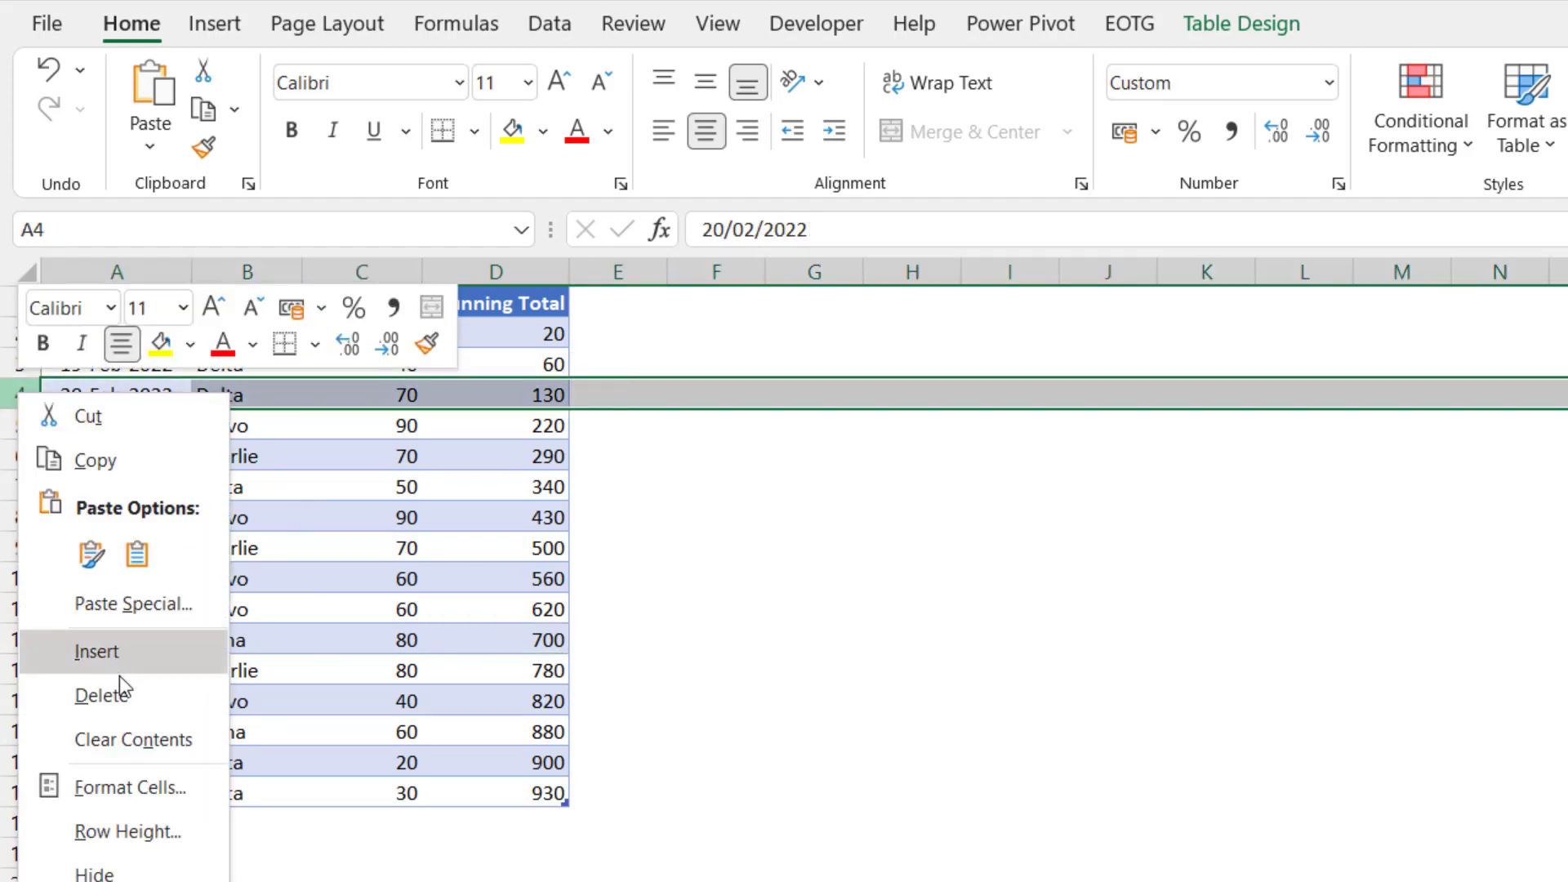
pyautogui.click(121, 683)
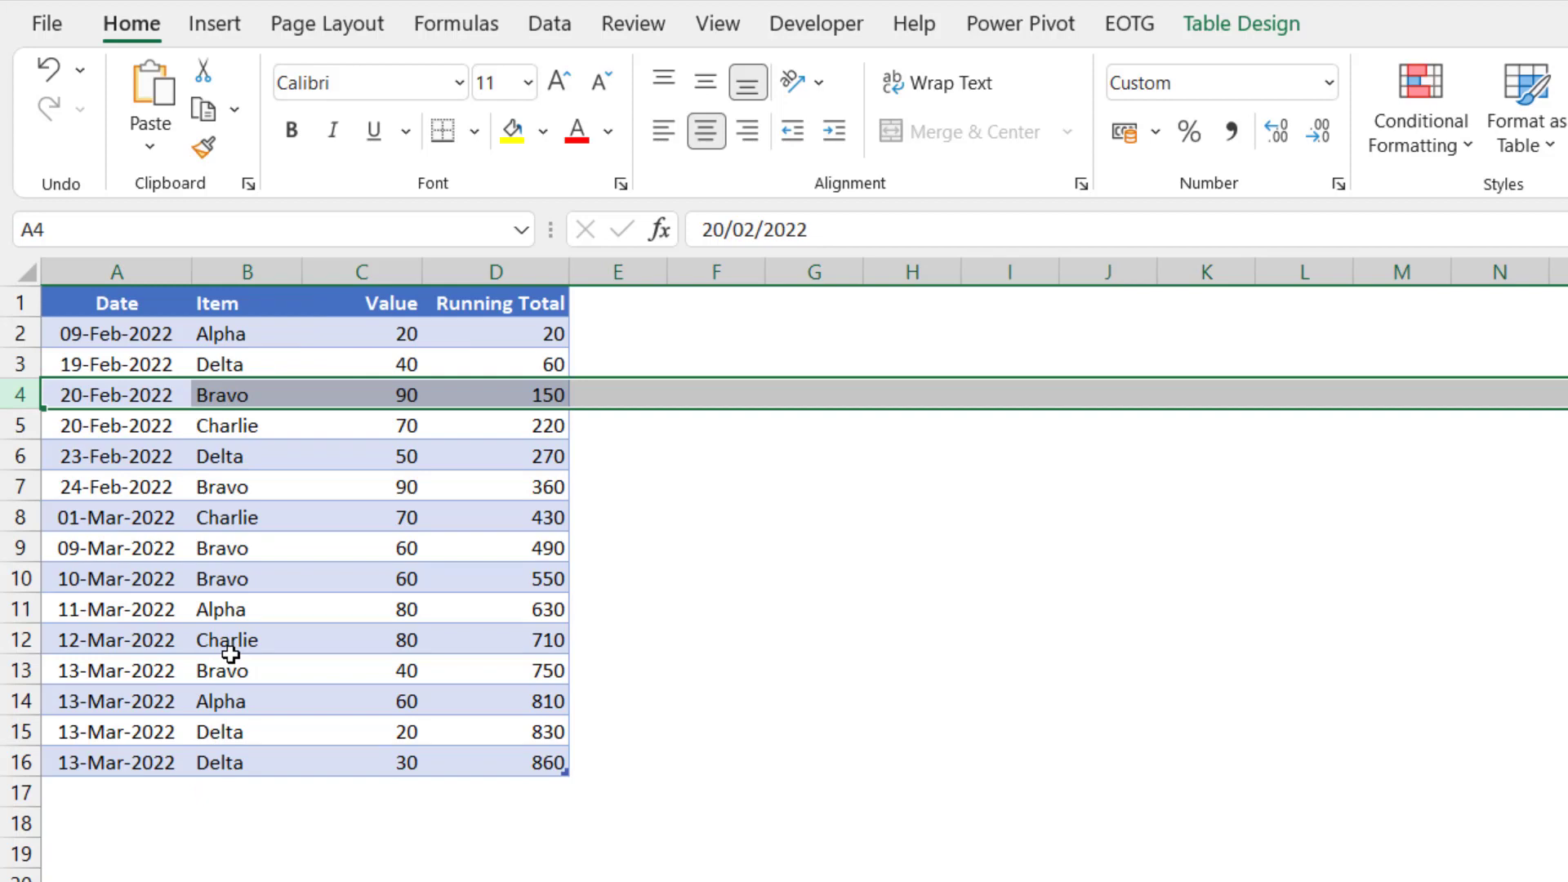
pyautogui.hotkey('ctrl', 'z')
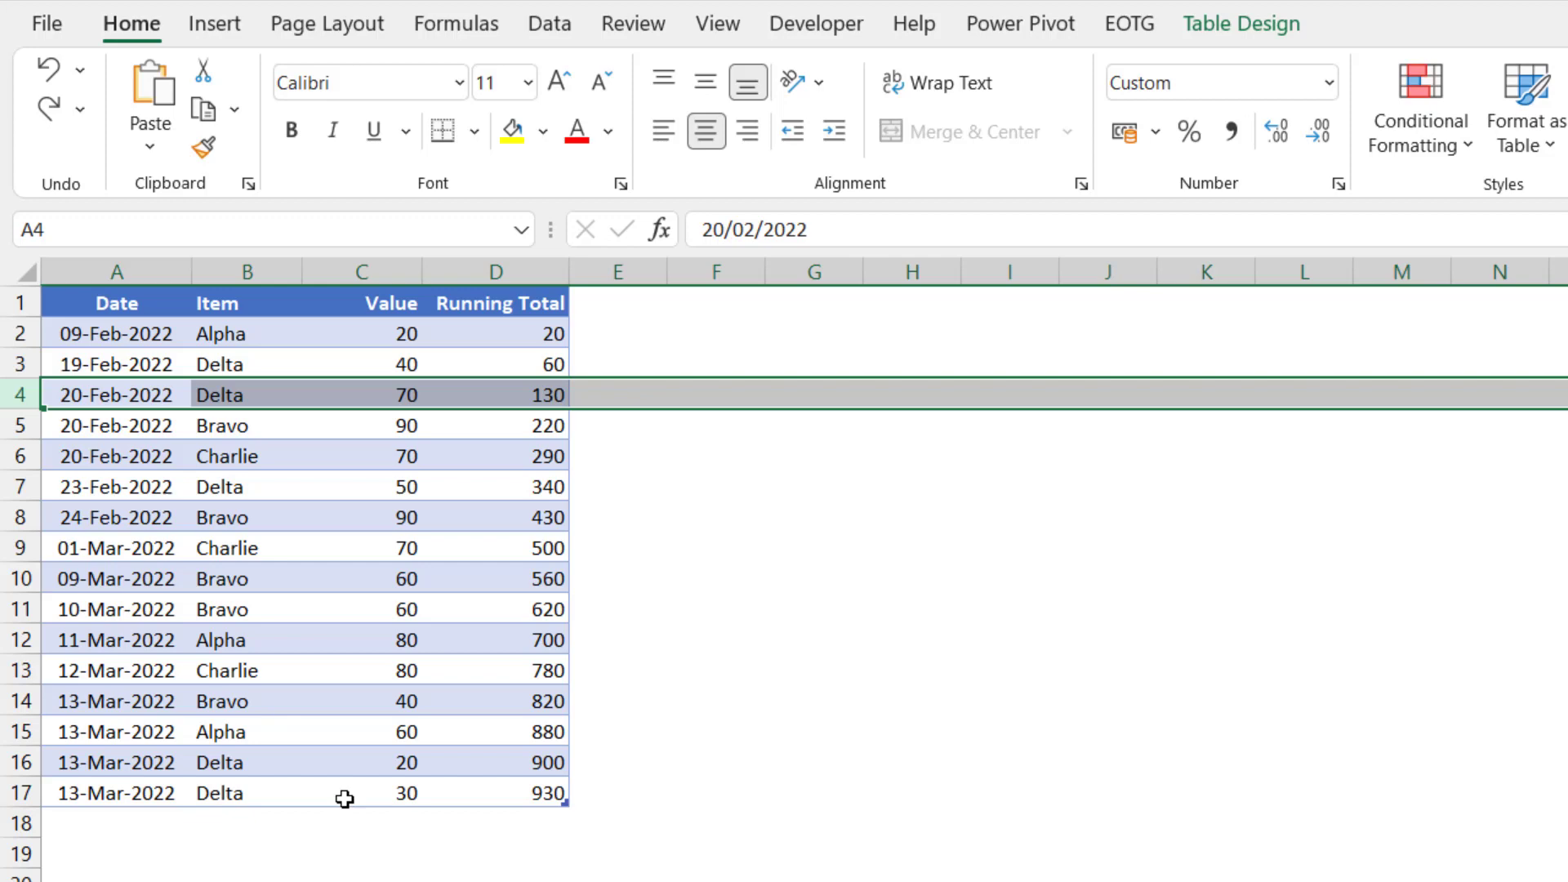
# Add a Value of 100 in a new table row and compare the row 16 and 17 running-total formulas
pyautogui.click(389, 821)
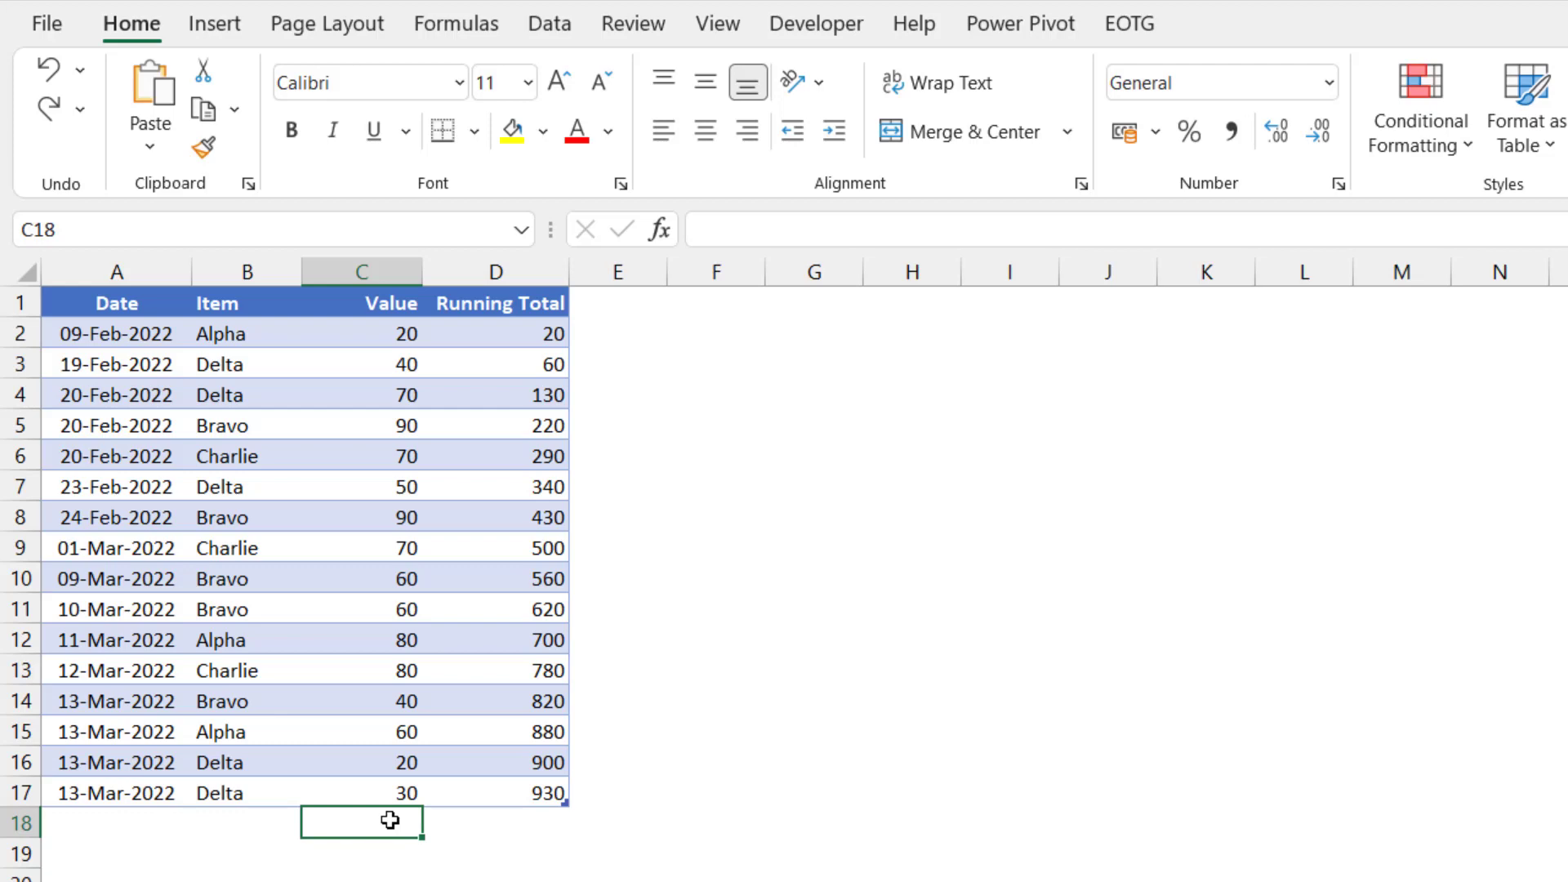
pyautogui.write('100')
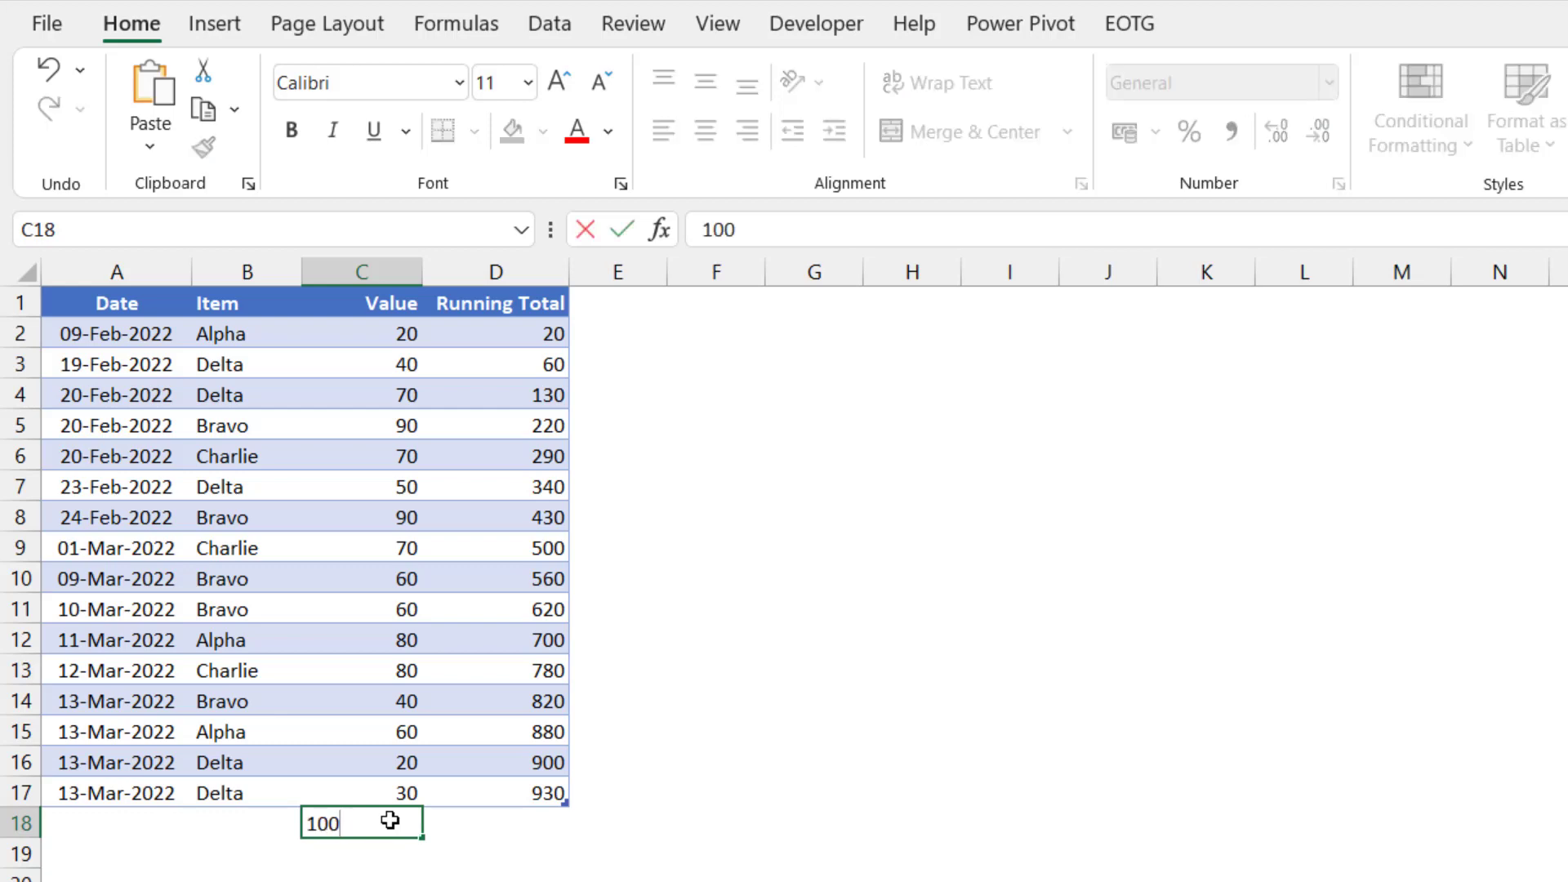
pyautogui.press('Return')
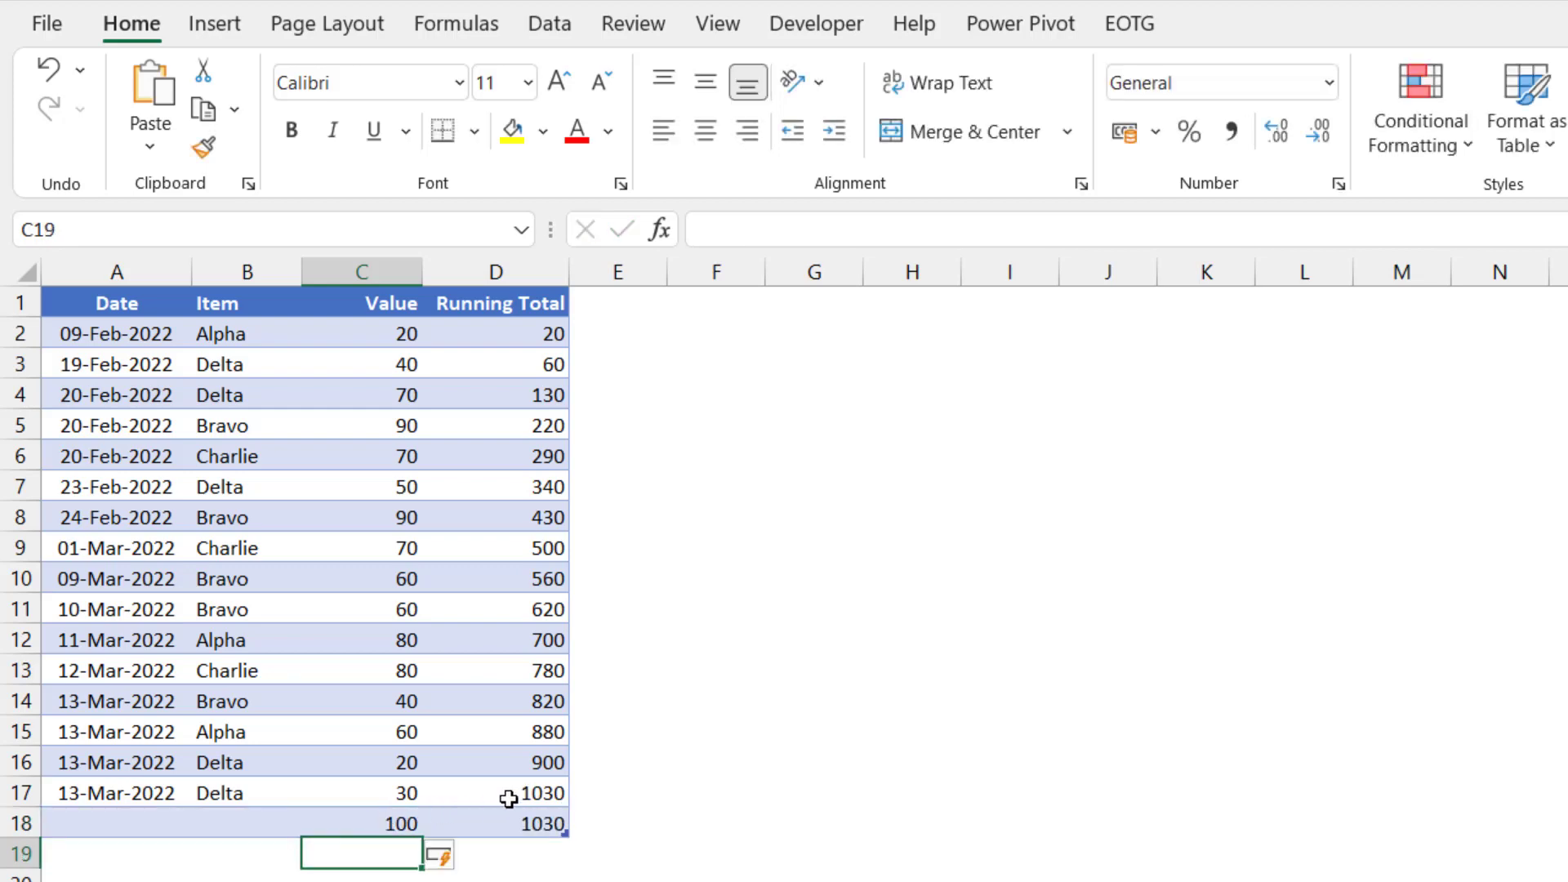
pyautogui.click(522, 796)
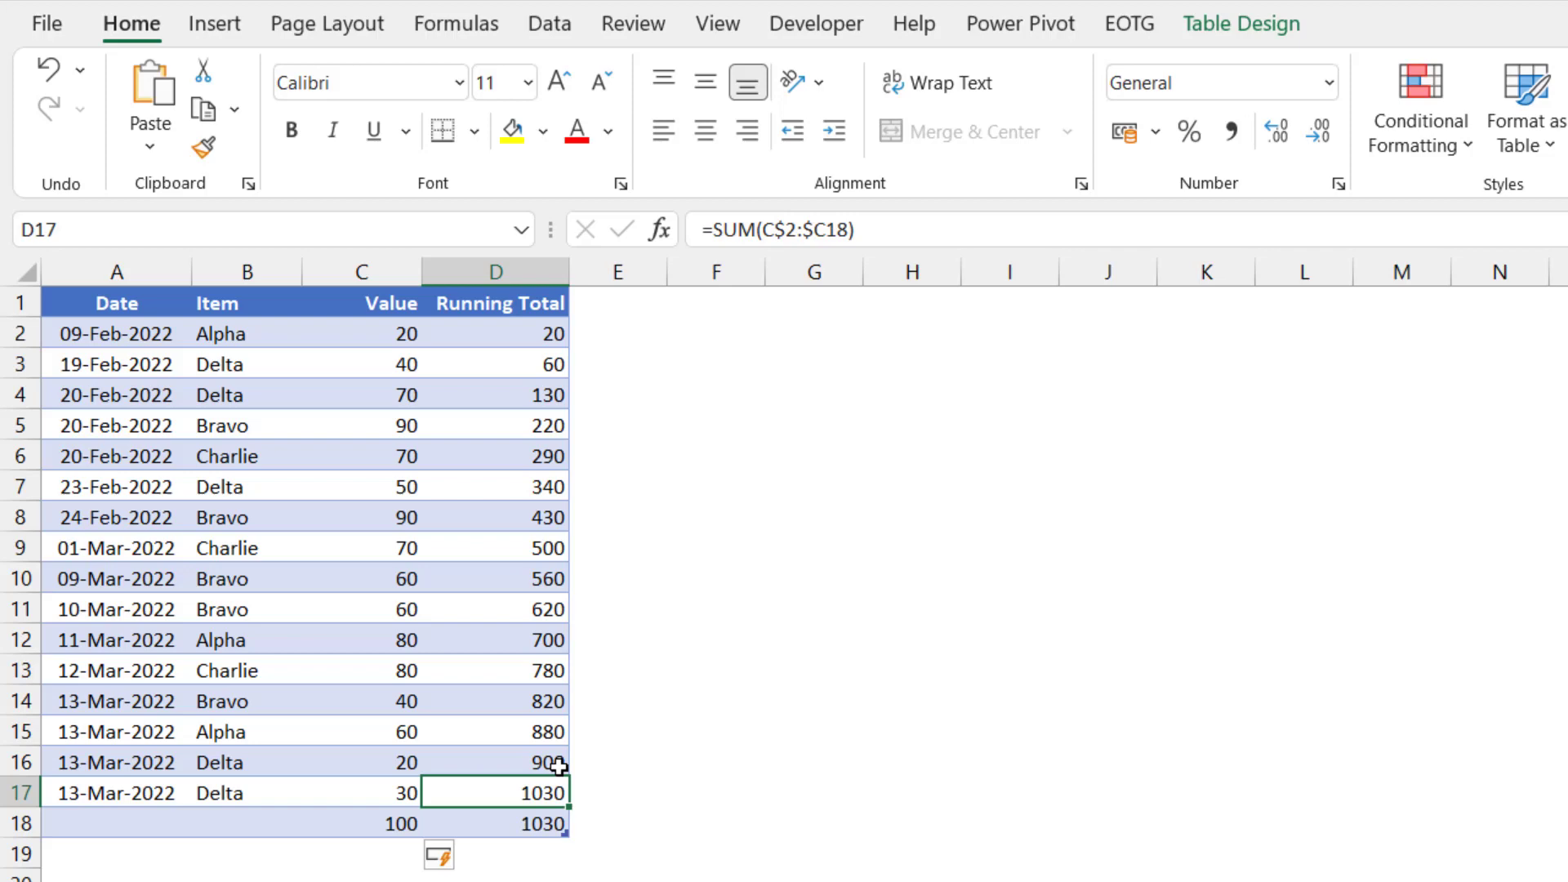
pyautogui.click(555, 765)
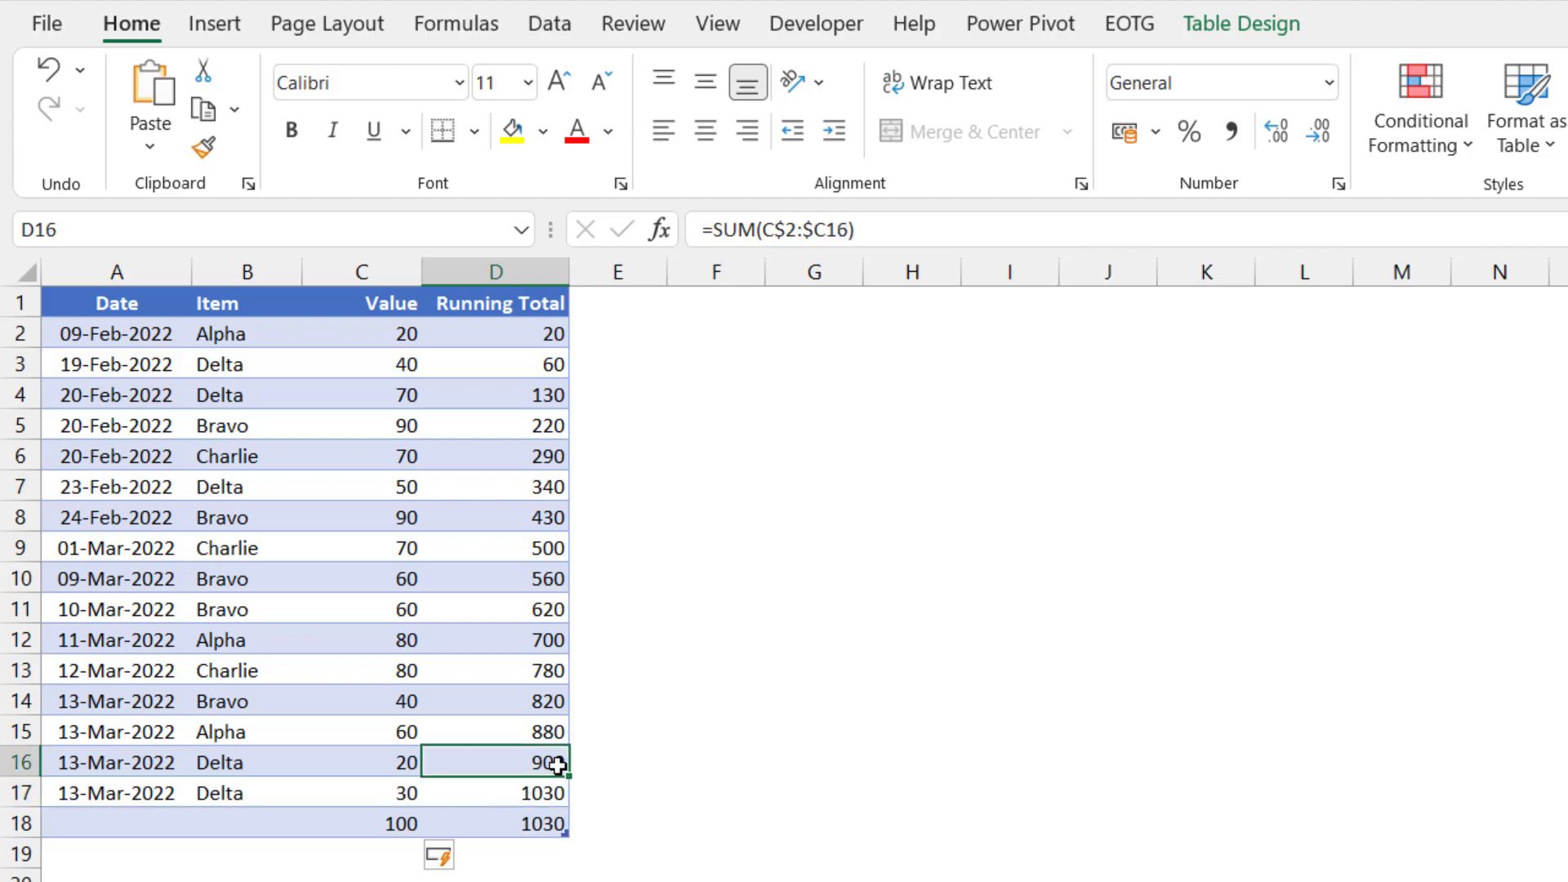
pyautogui.click(390, 796)
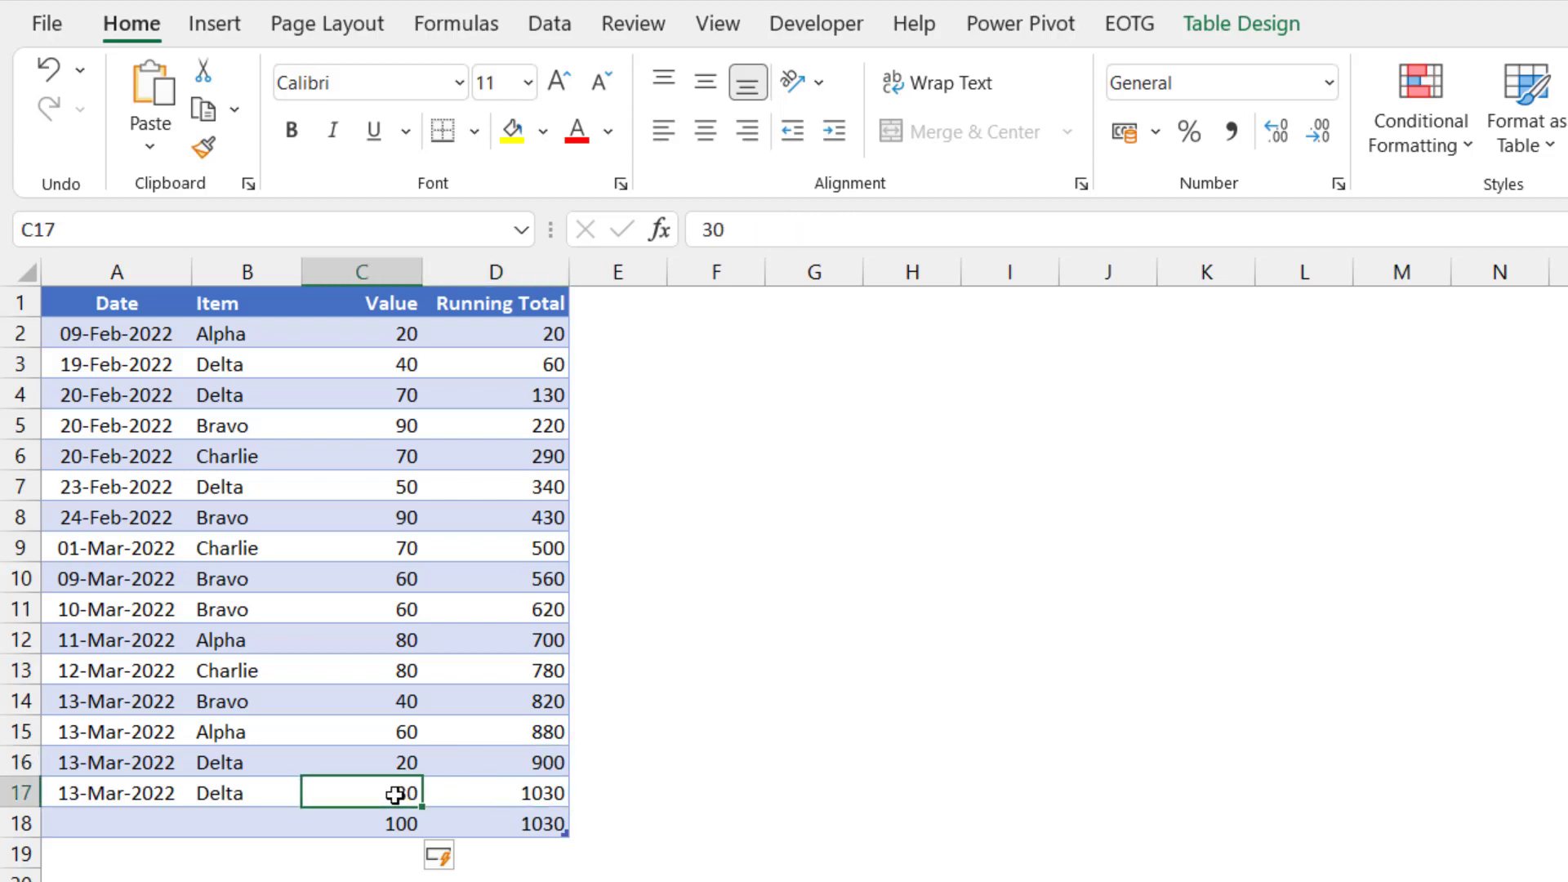
pyautogui.click(490, 793)
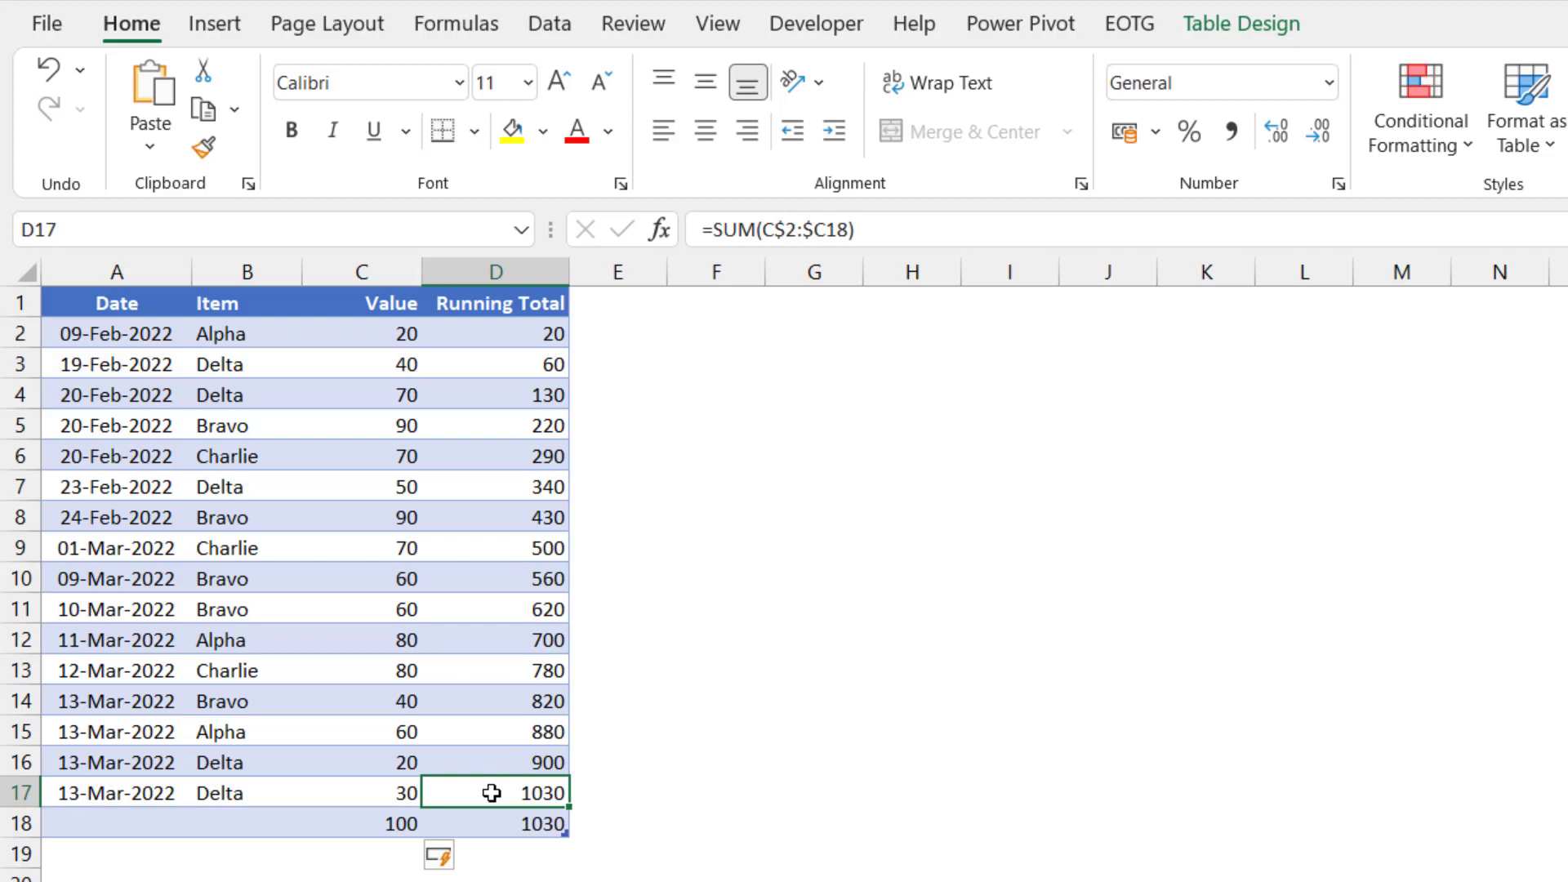
pyautogui.click(860, 229)
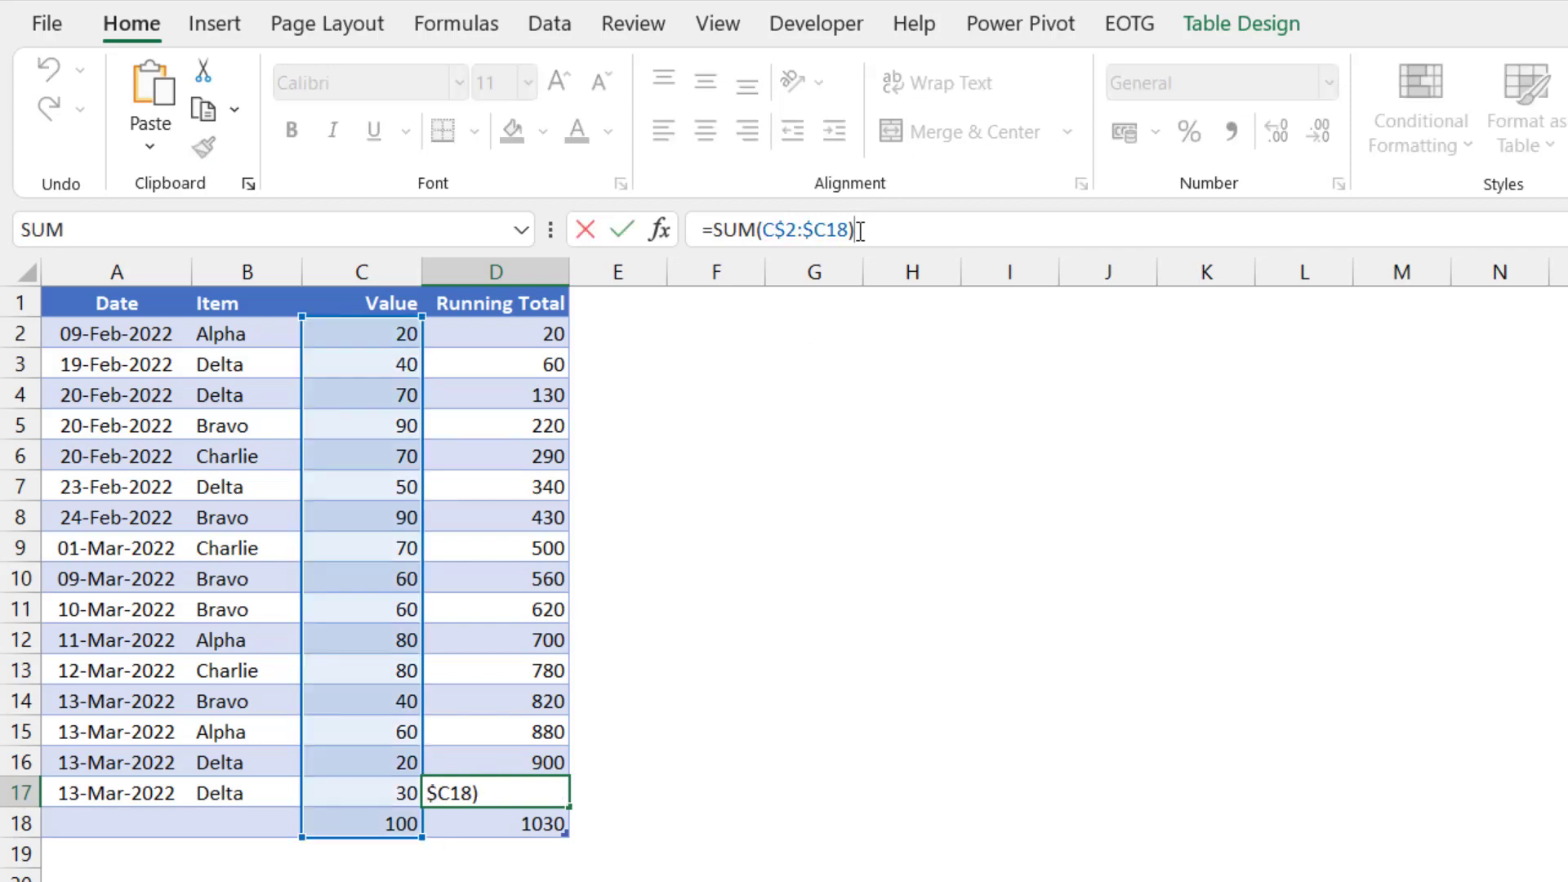
pyautogui.hotkey('ctrl', 'Return')
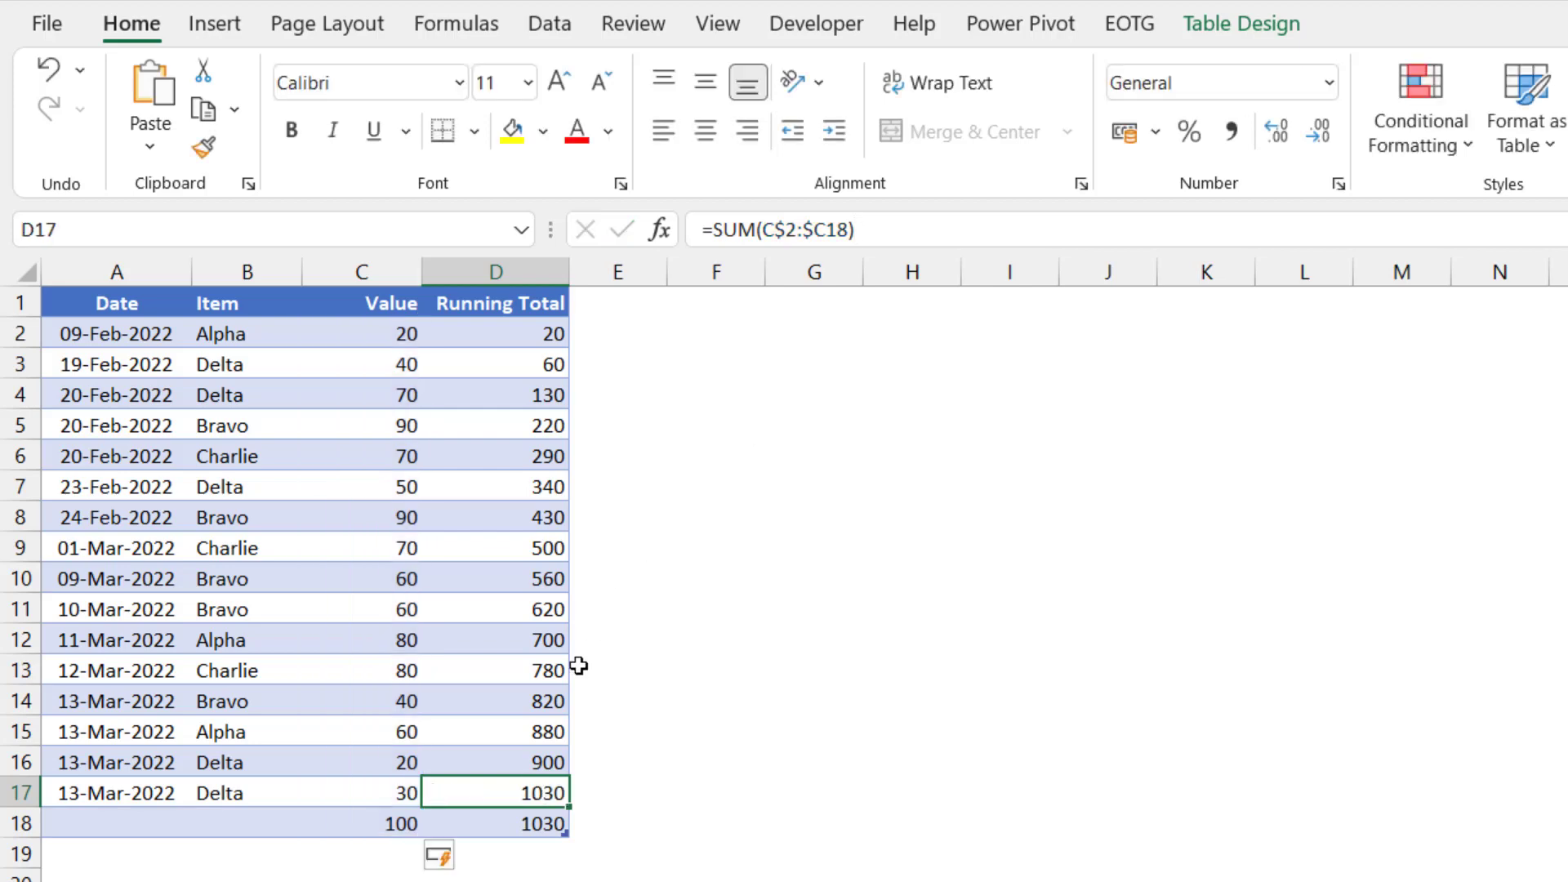
# Add a second 100 row and check the expanded SUM ranges in rows 16 to 19, reaching 1130
pyautogui.click(396, 849)
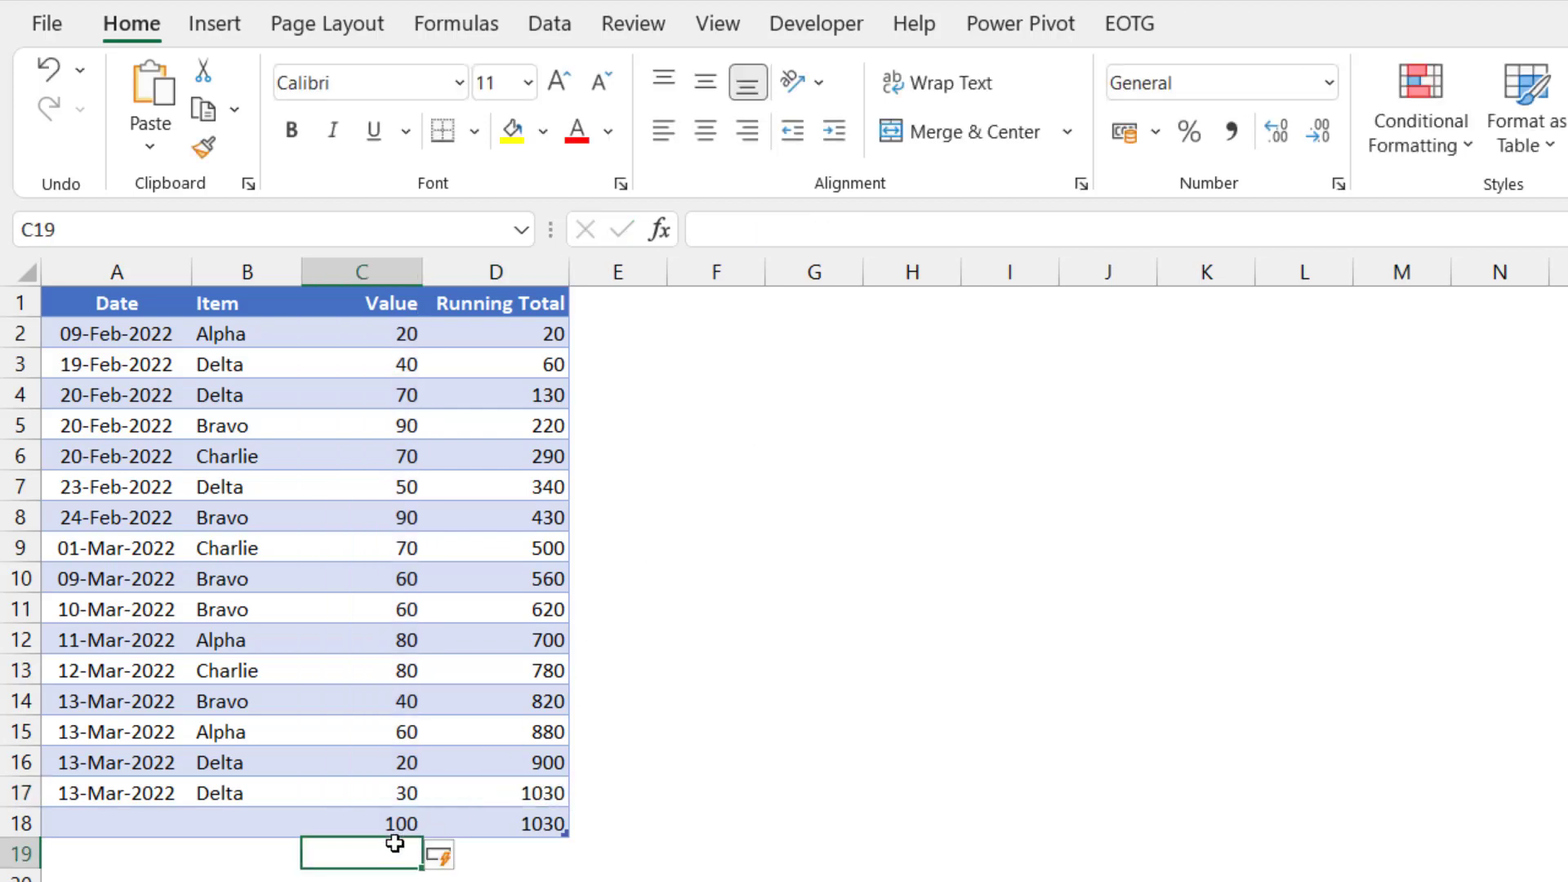
pyautogui.write('100')
pyautogui.press('Return')
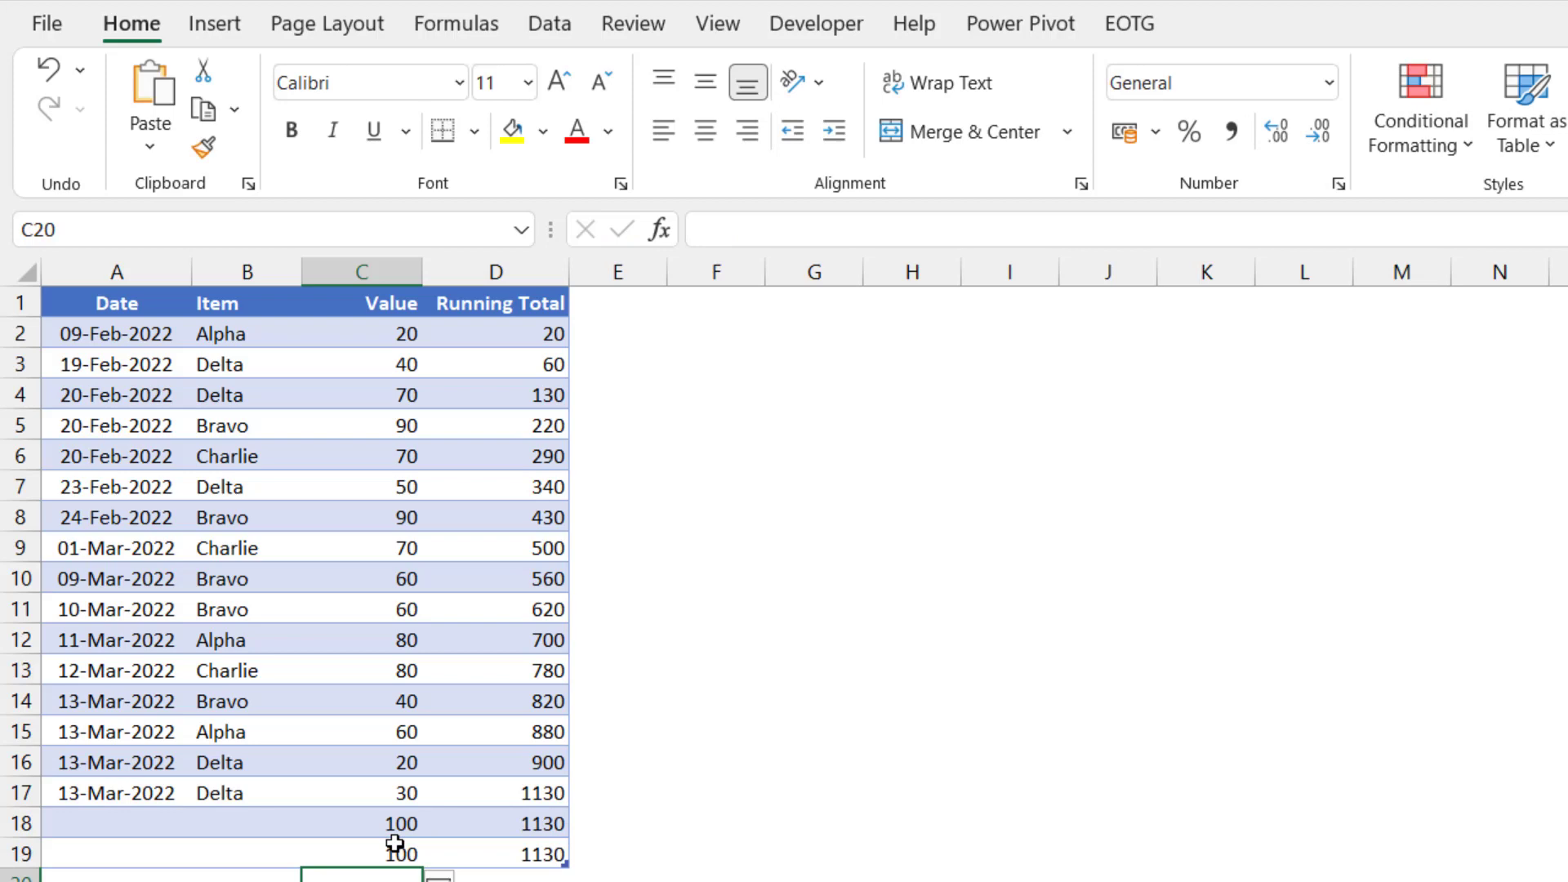
pyautogui.click(487, 792)
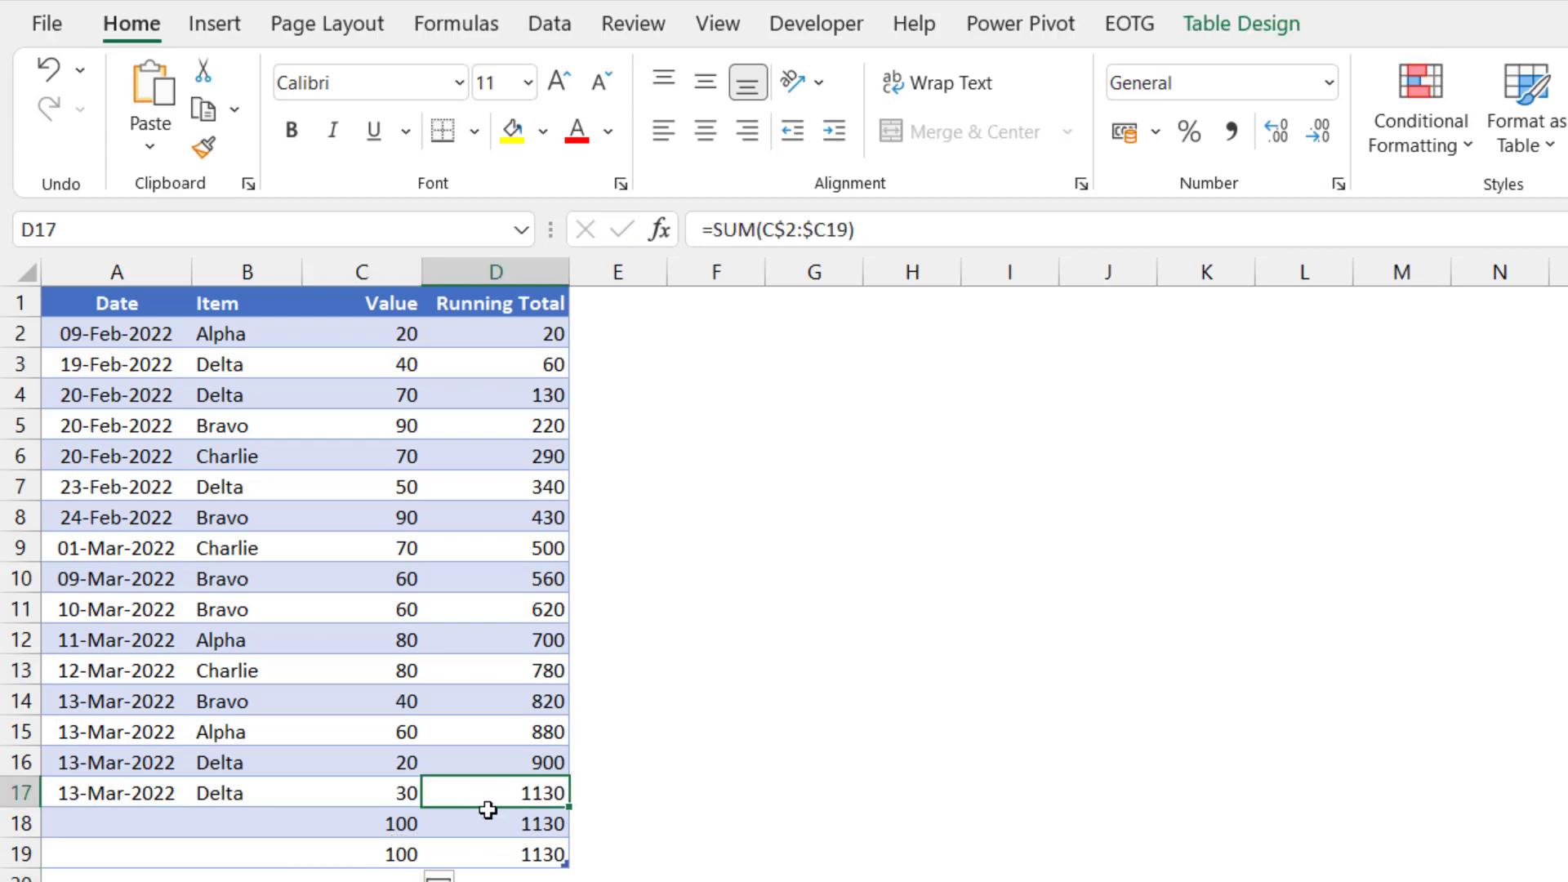
pyautogui.click(493, 824)
pyautogui.click(494, 853)
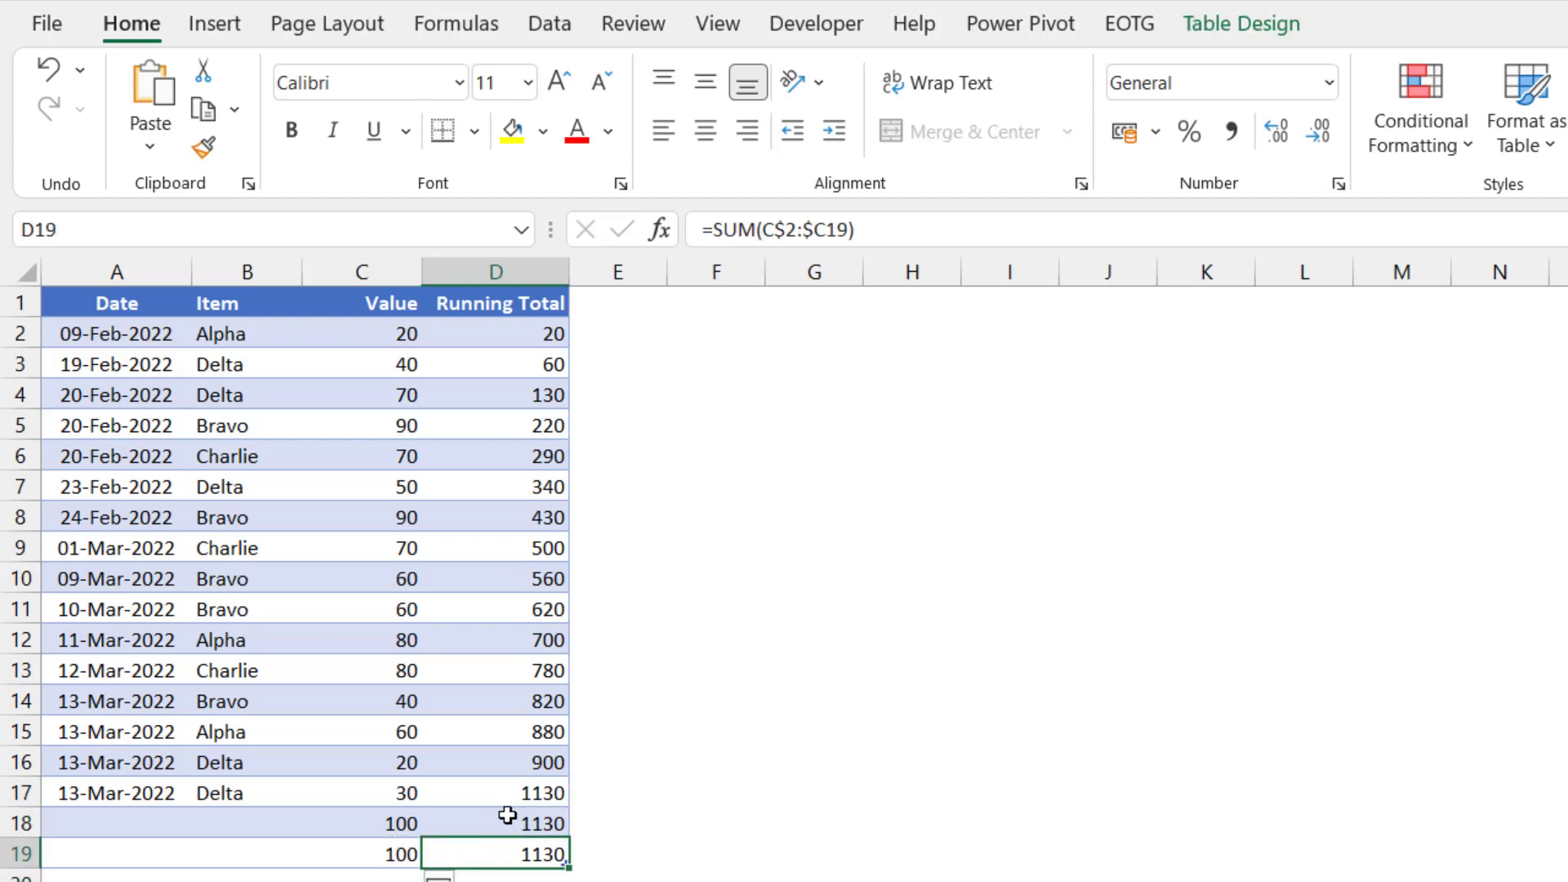
pyautogui.click(519, 760)
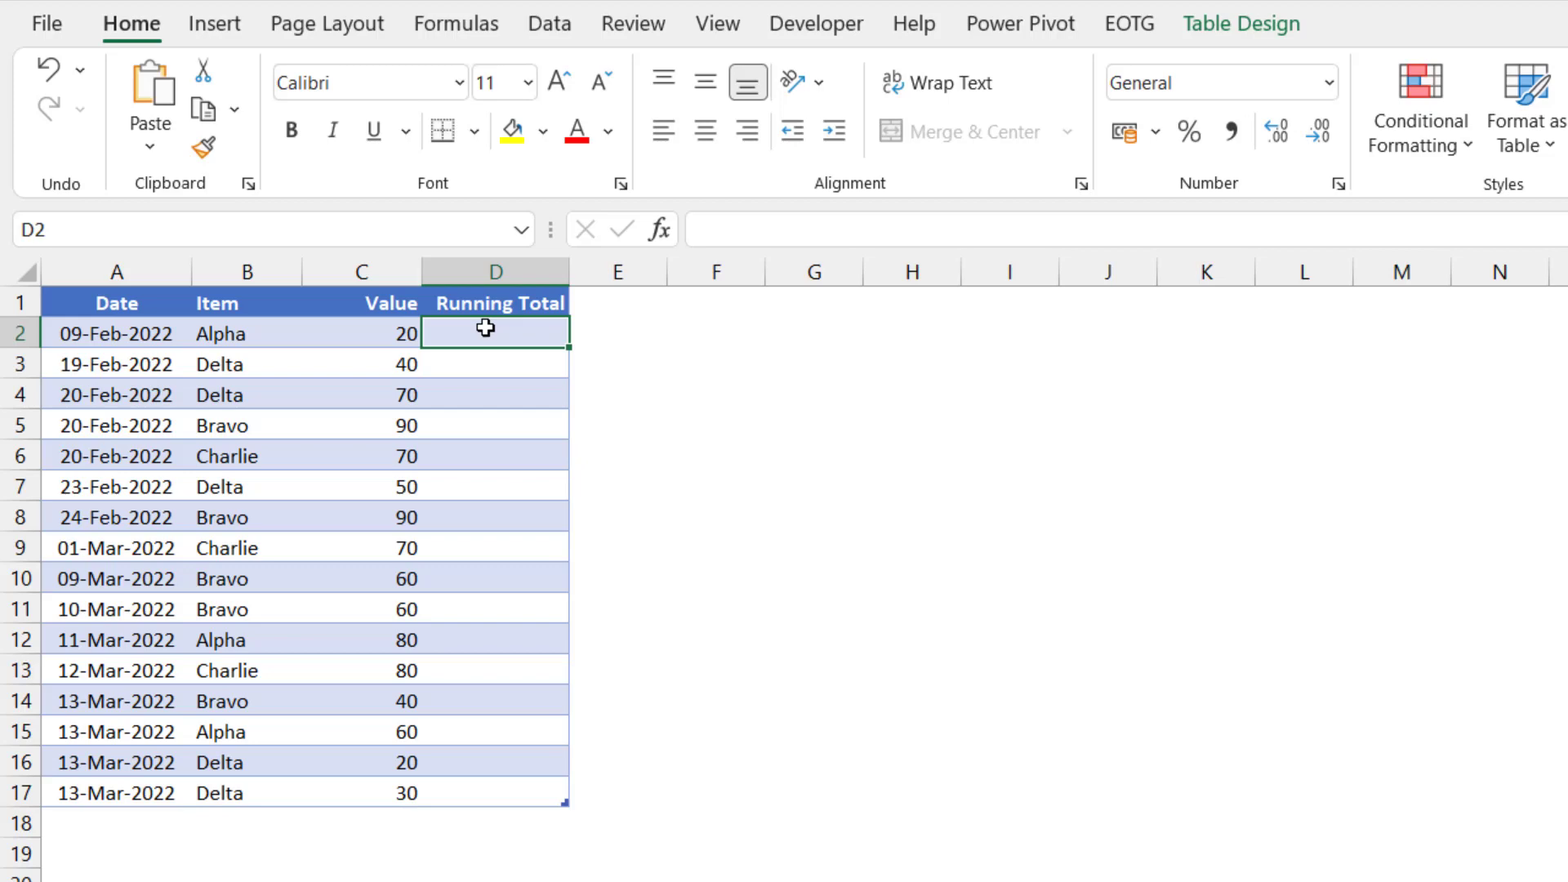
pyautogui.click(719, 221)
pyautogui.write('=SUM')
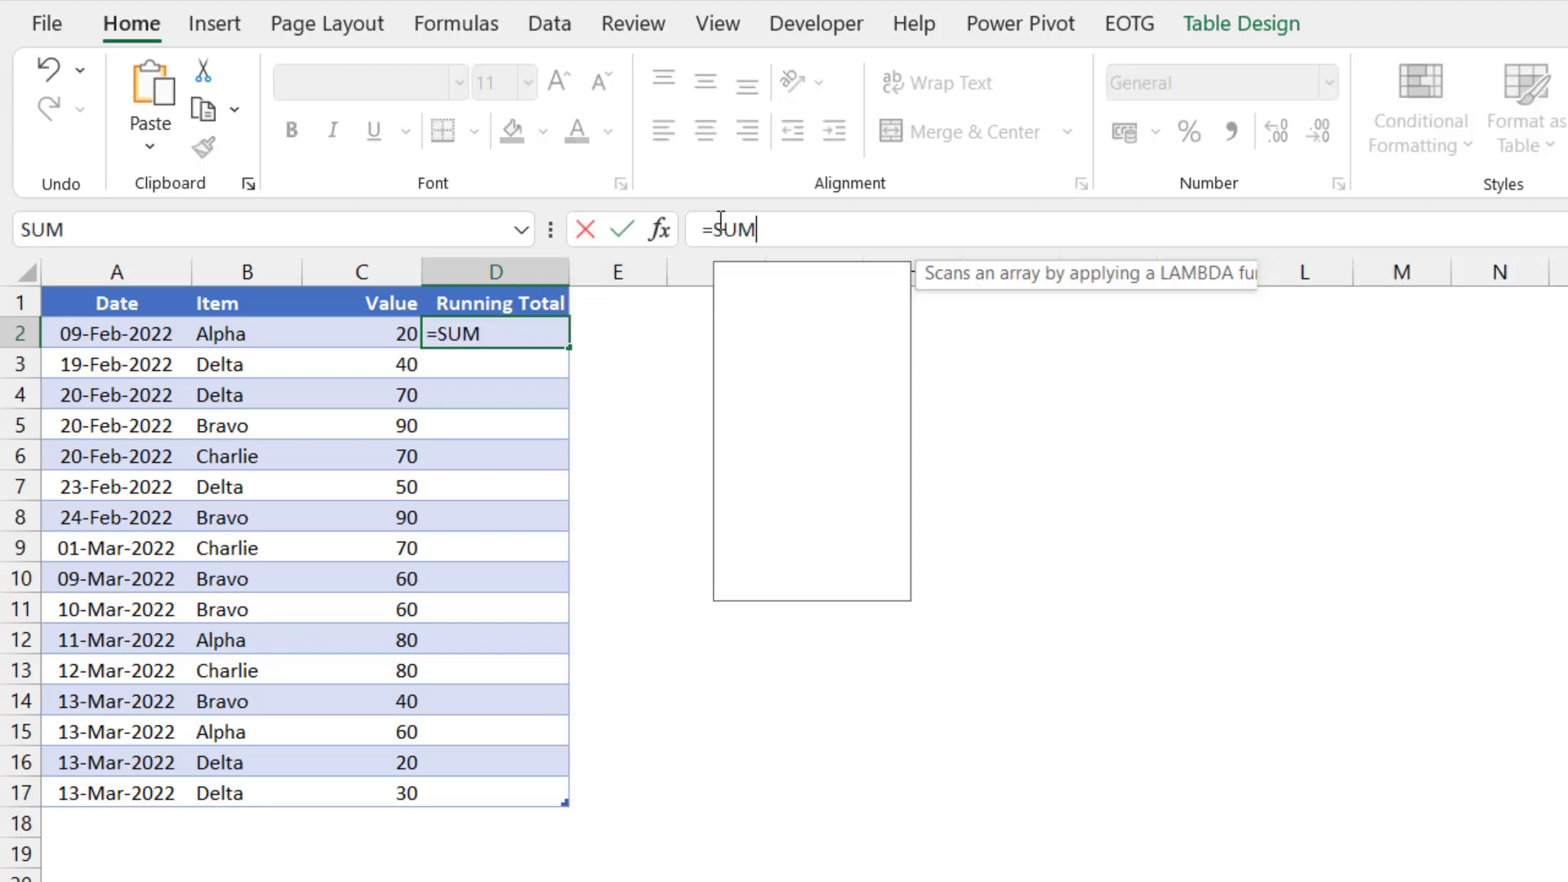
pyautogui.write('(')
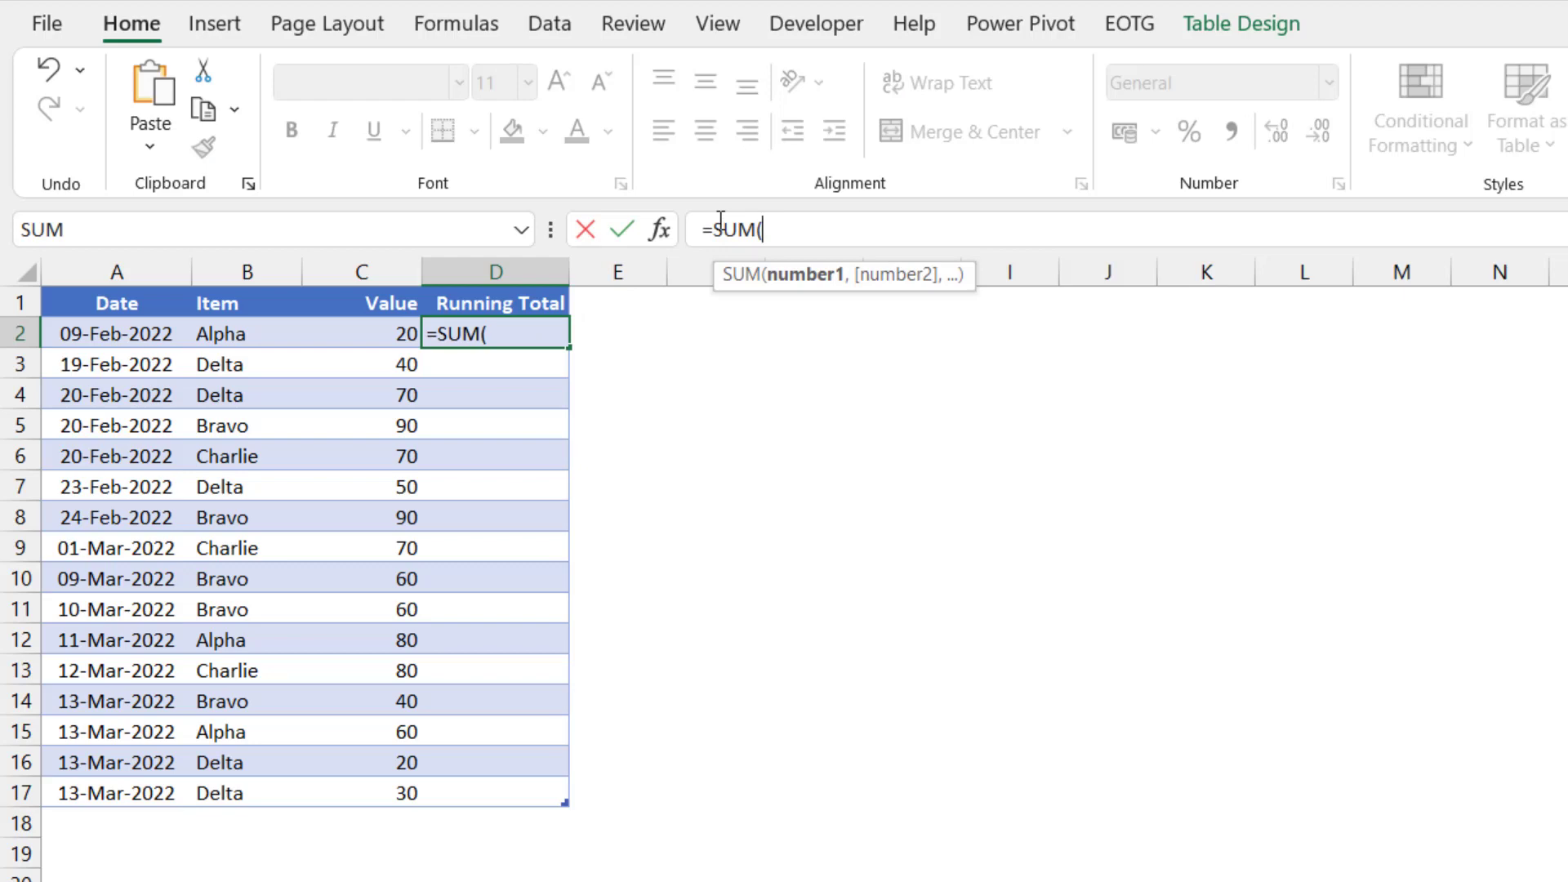
pyautogui.click(373, 304)
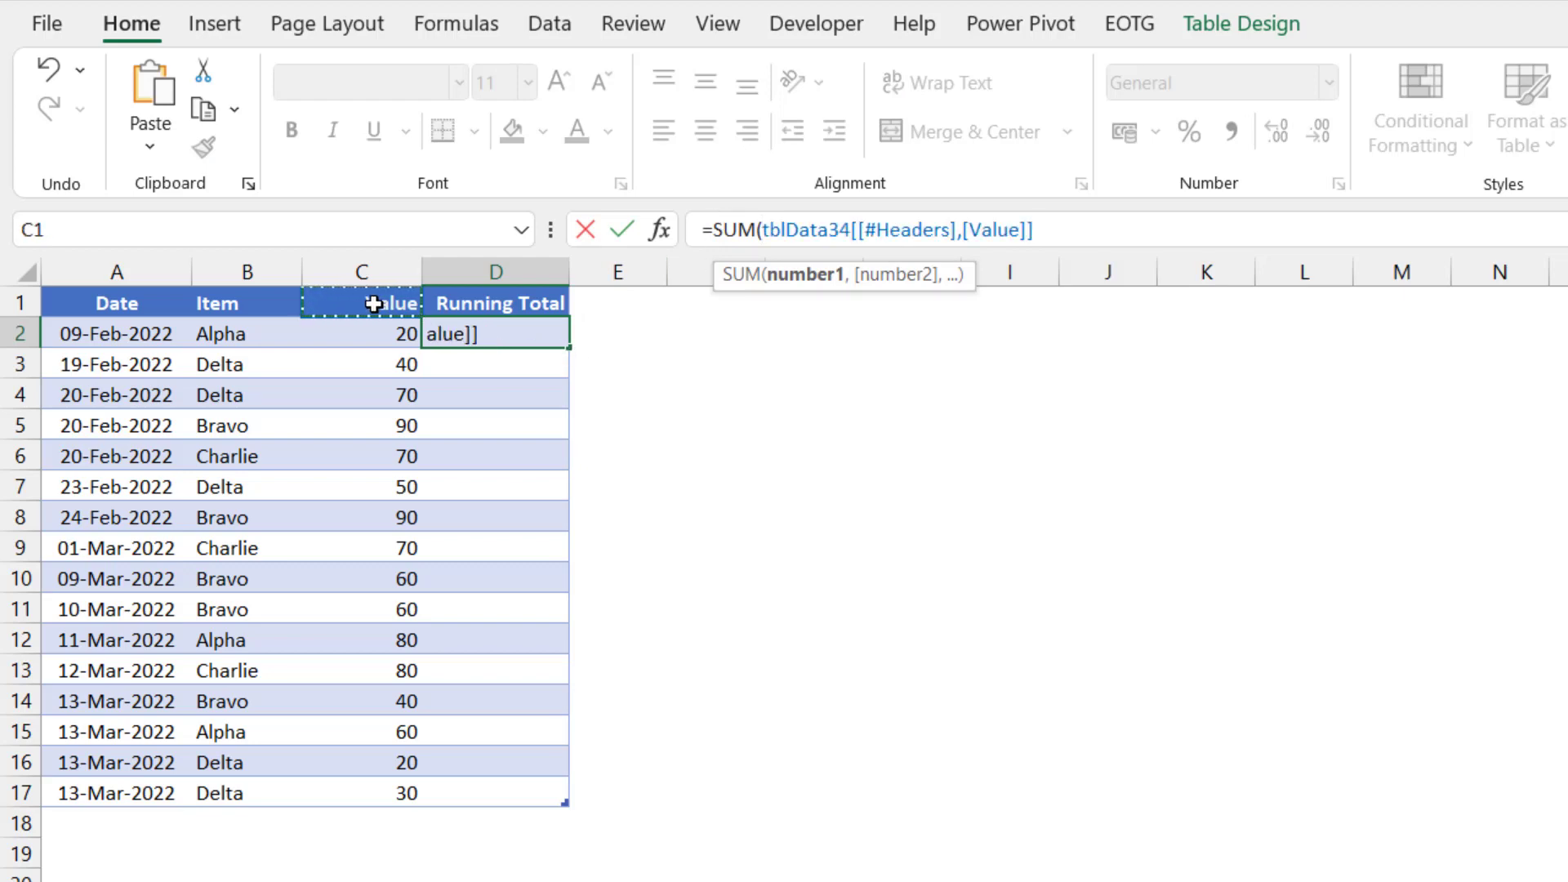
pyautogui.click(1072, 225)
pyautogui.write(':')
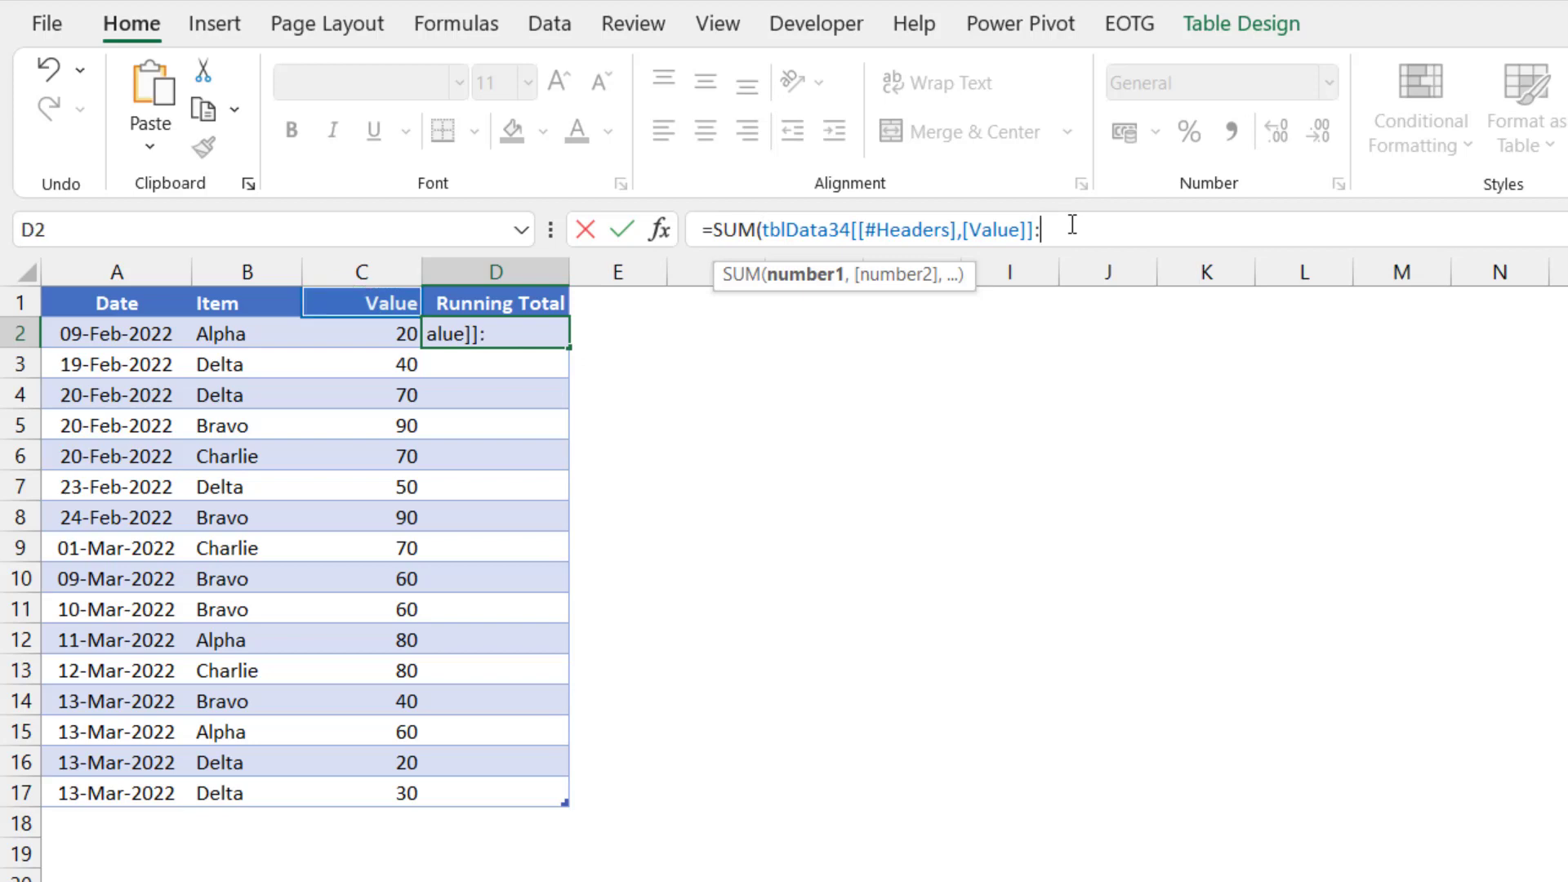
pyautogui.click(375, 330)
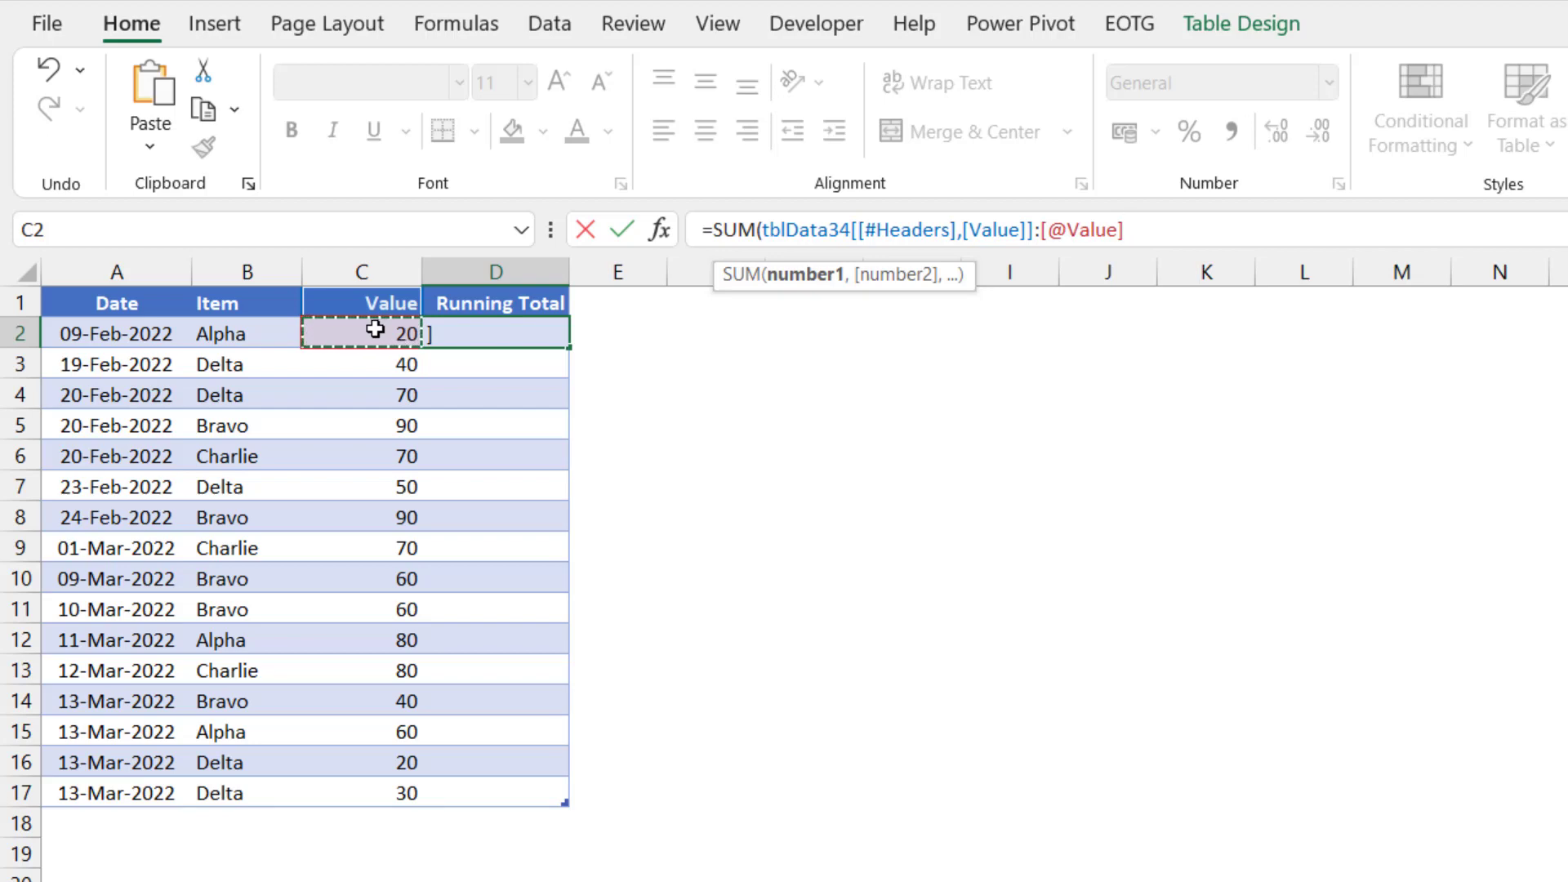
pyautogui.write(')')
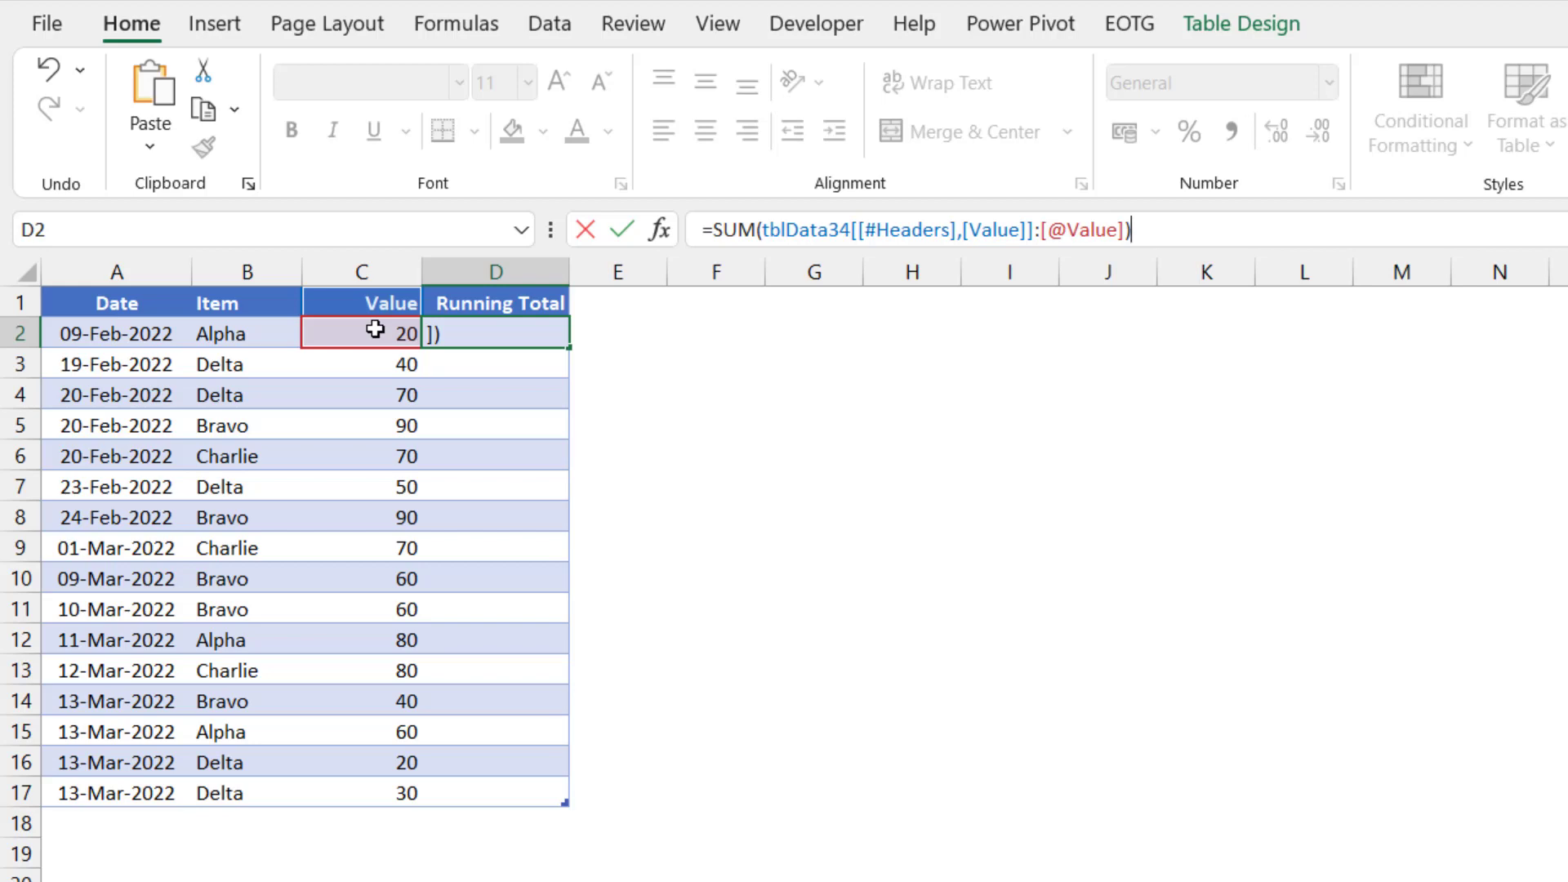
pyautogui.press('Return')
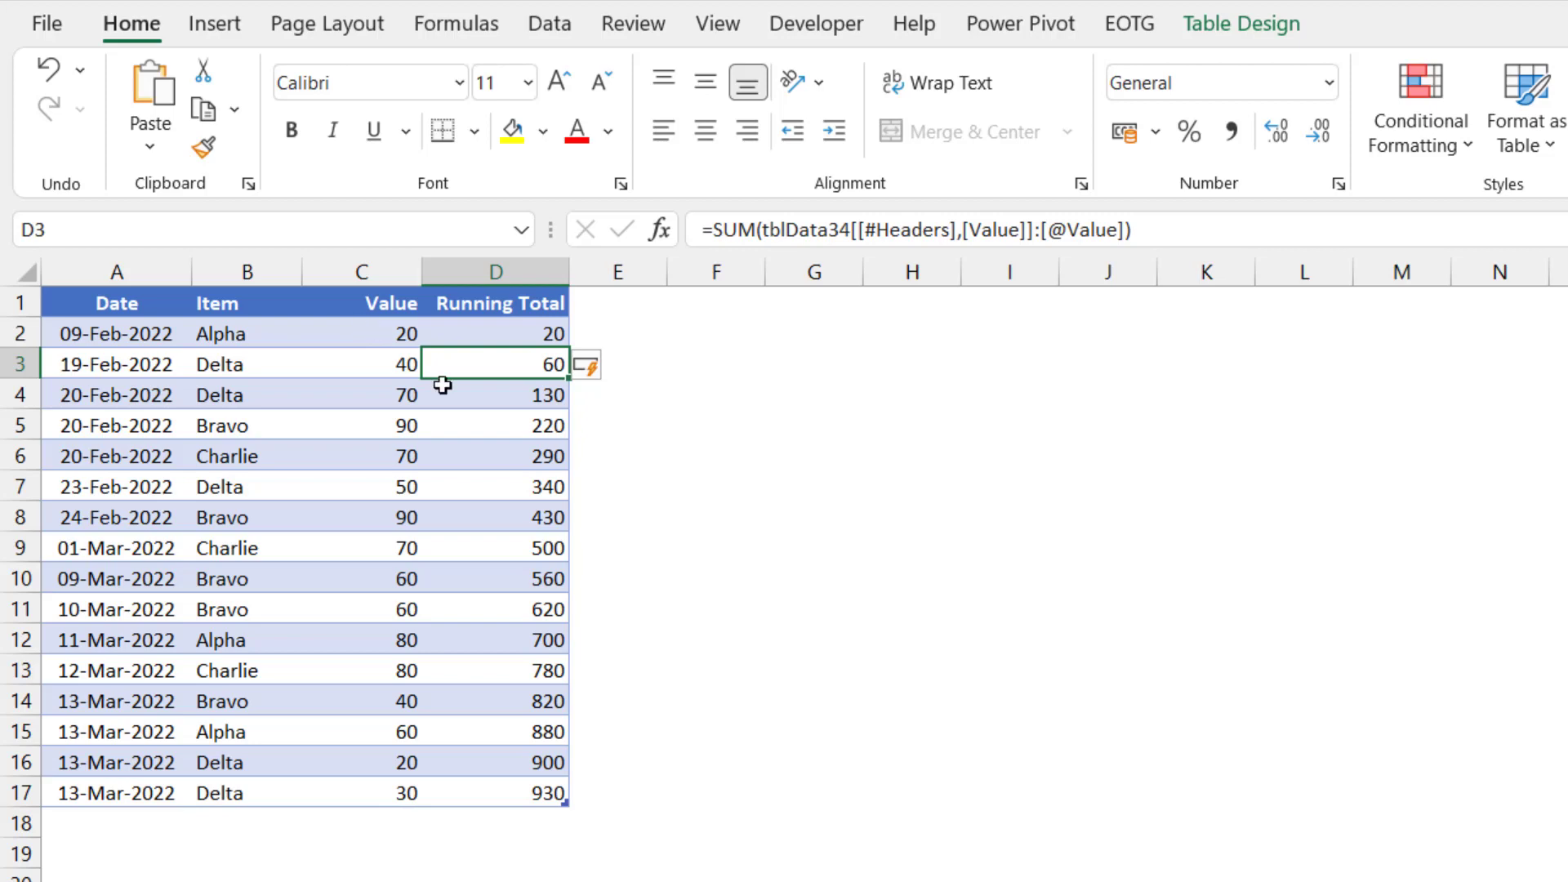
# Examine the header and current-row Value references in D5's structured-reference SUM formula
pyautogui.doubleClick(519, 425)
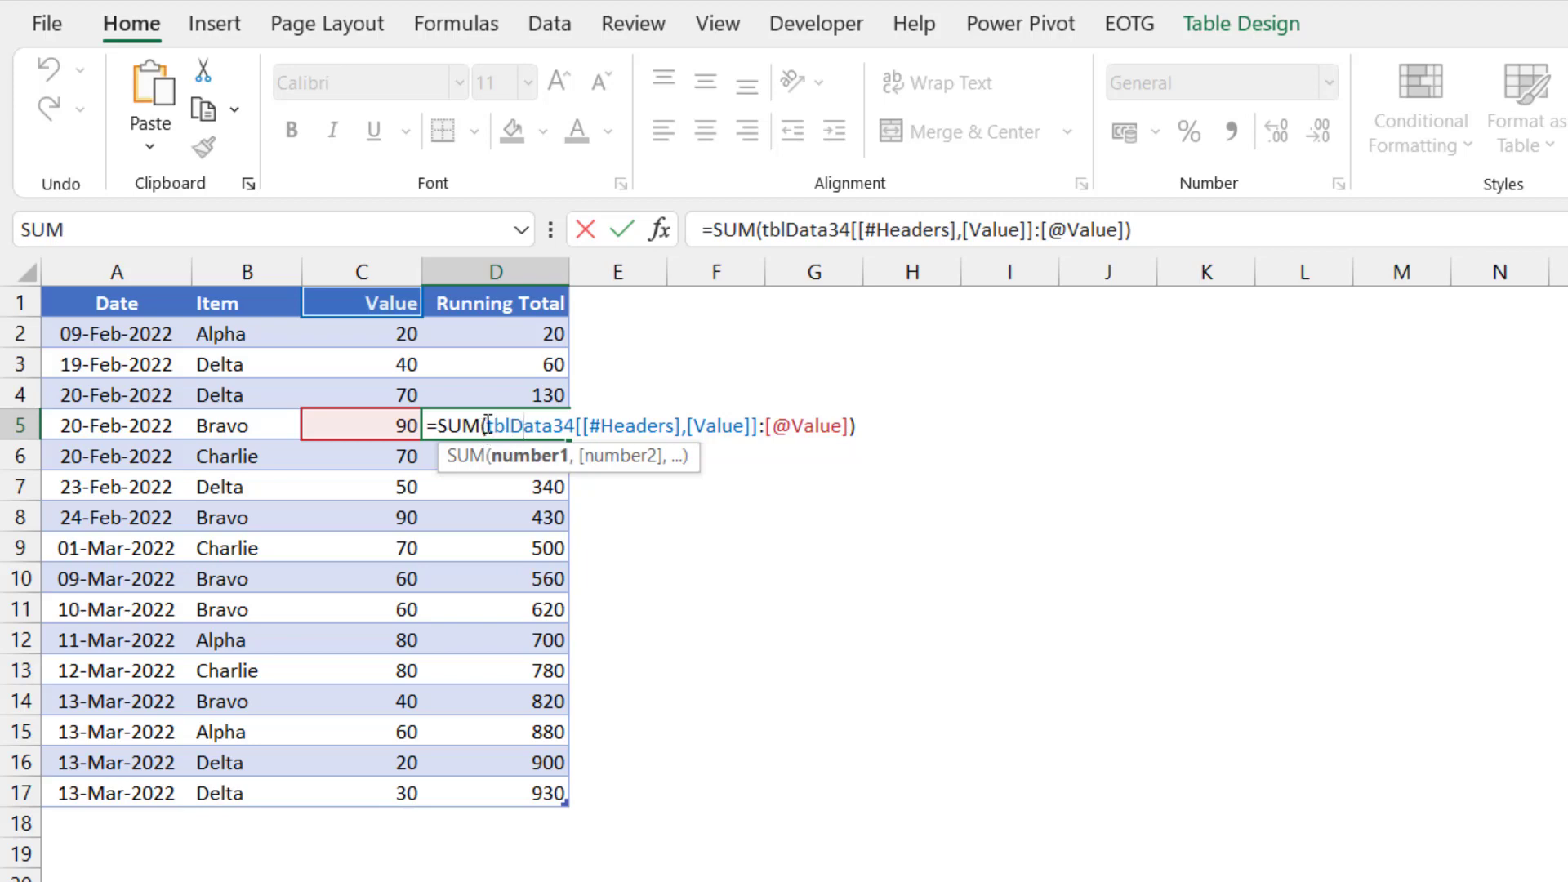
pyautogui.moveTo(482, 426); pyautogui.dragTo(759, 424)
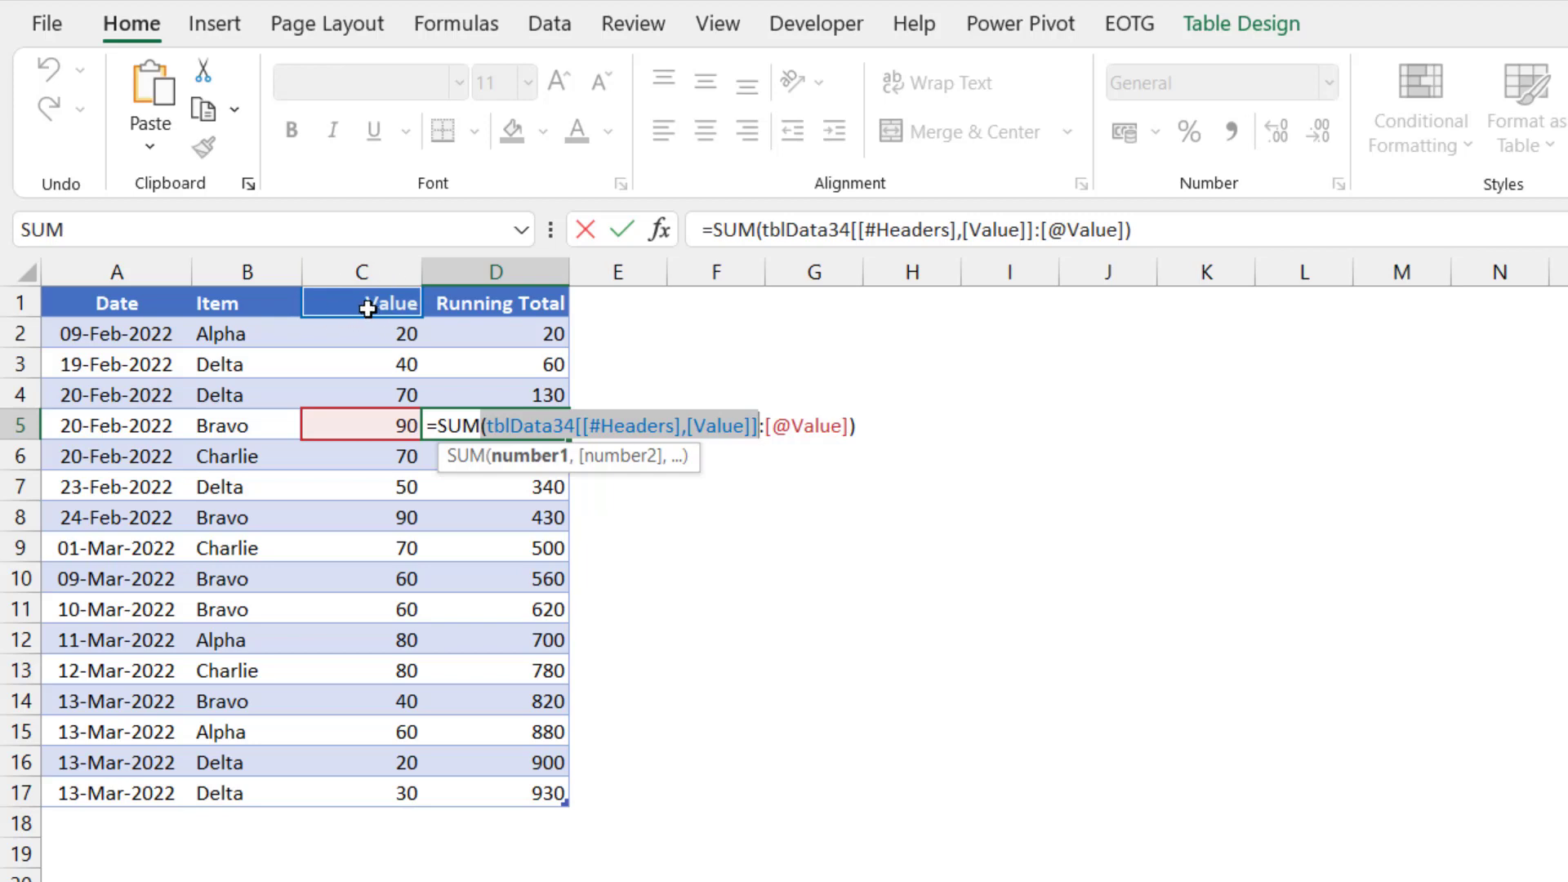
pyautogui.click(762, 426)
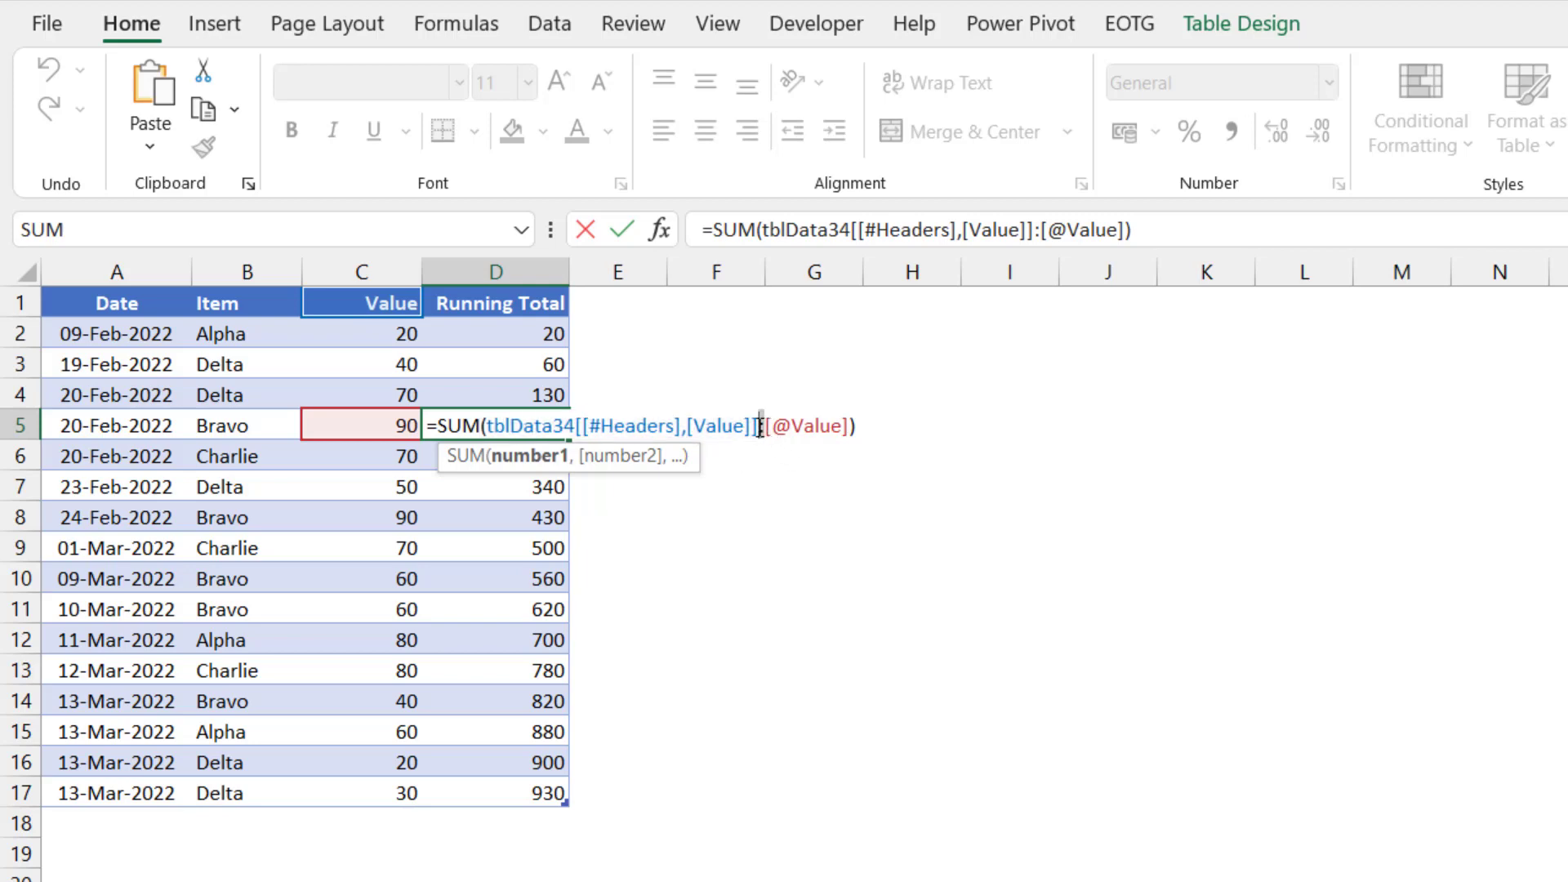
pyautogui.moveTo(762, 427); pyautogui.dragTo(851, 426)
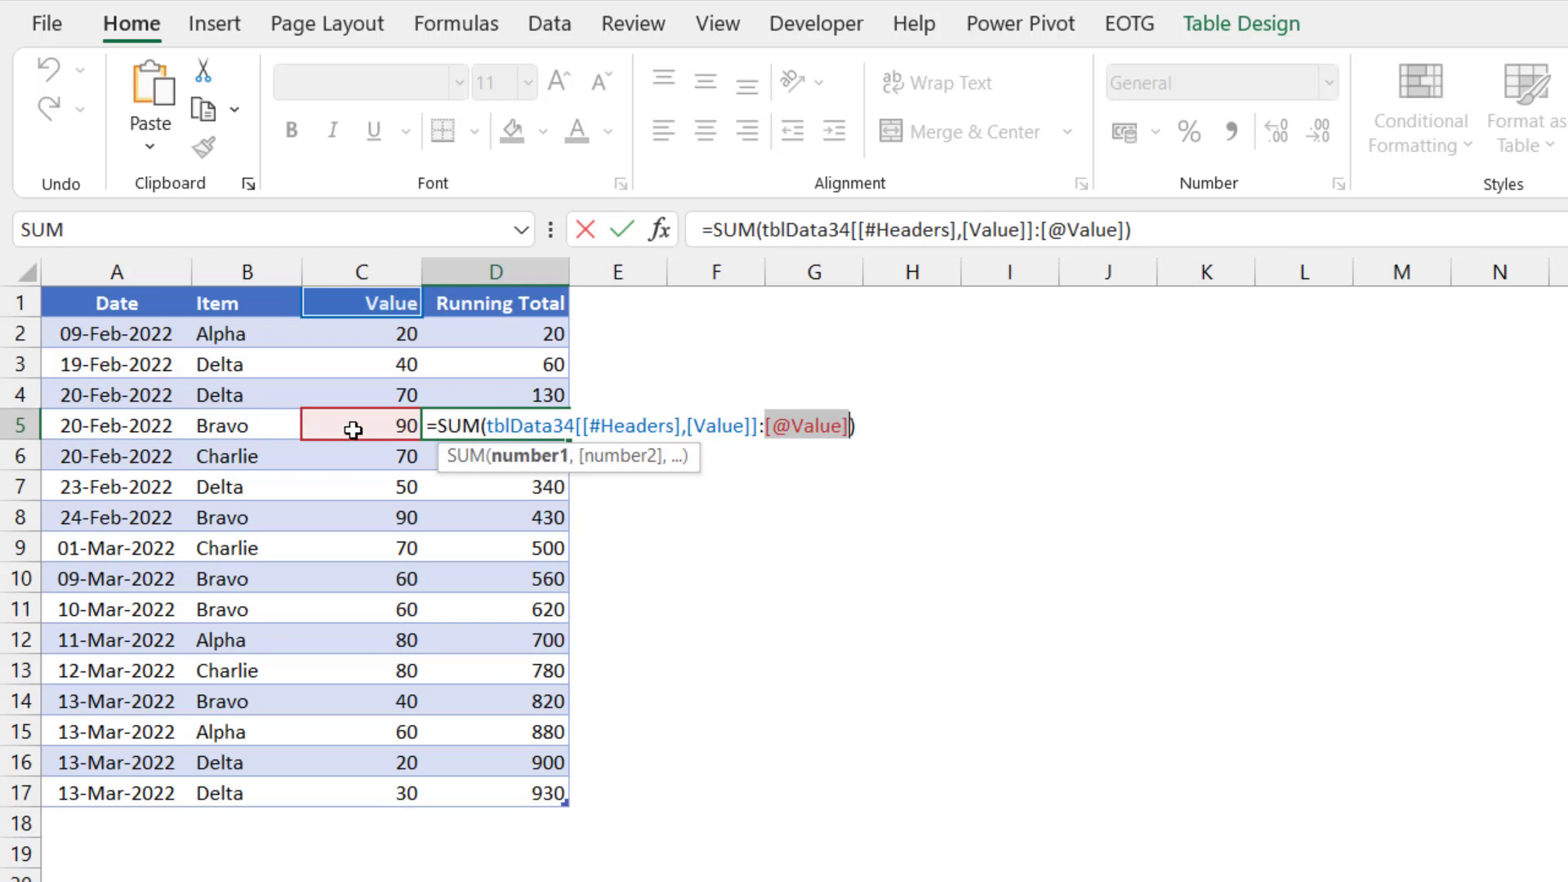
pyautogui.hotkey('ctrl', 'Return')
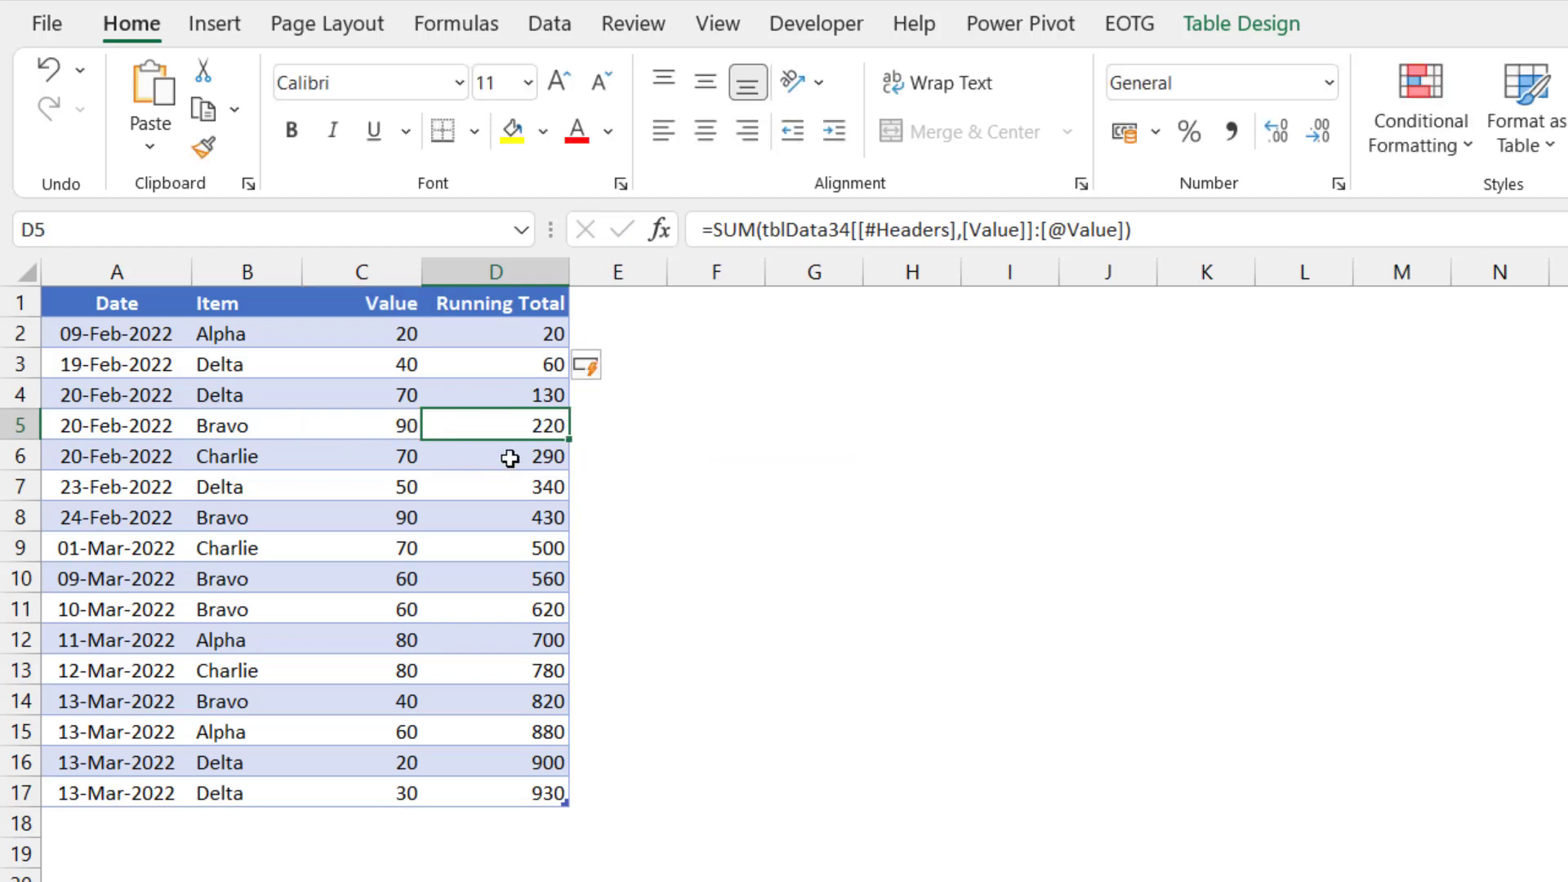
# Check the filled formulas in D6 and D8, where the row 8 total is 430
pyautogui.doubleClick(510, 458)
pyautogui.press('Escape')
pyautogui.click(523, 520)
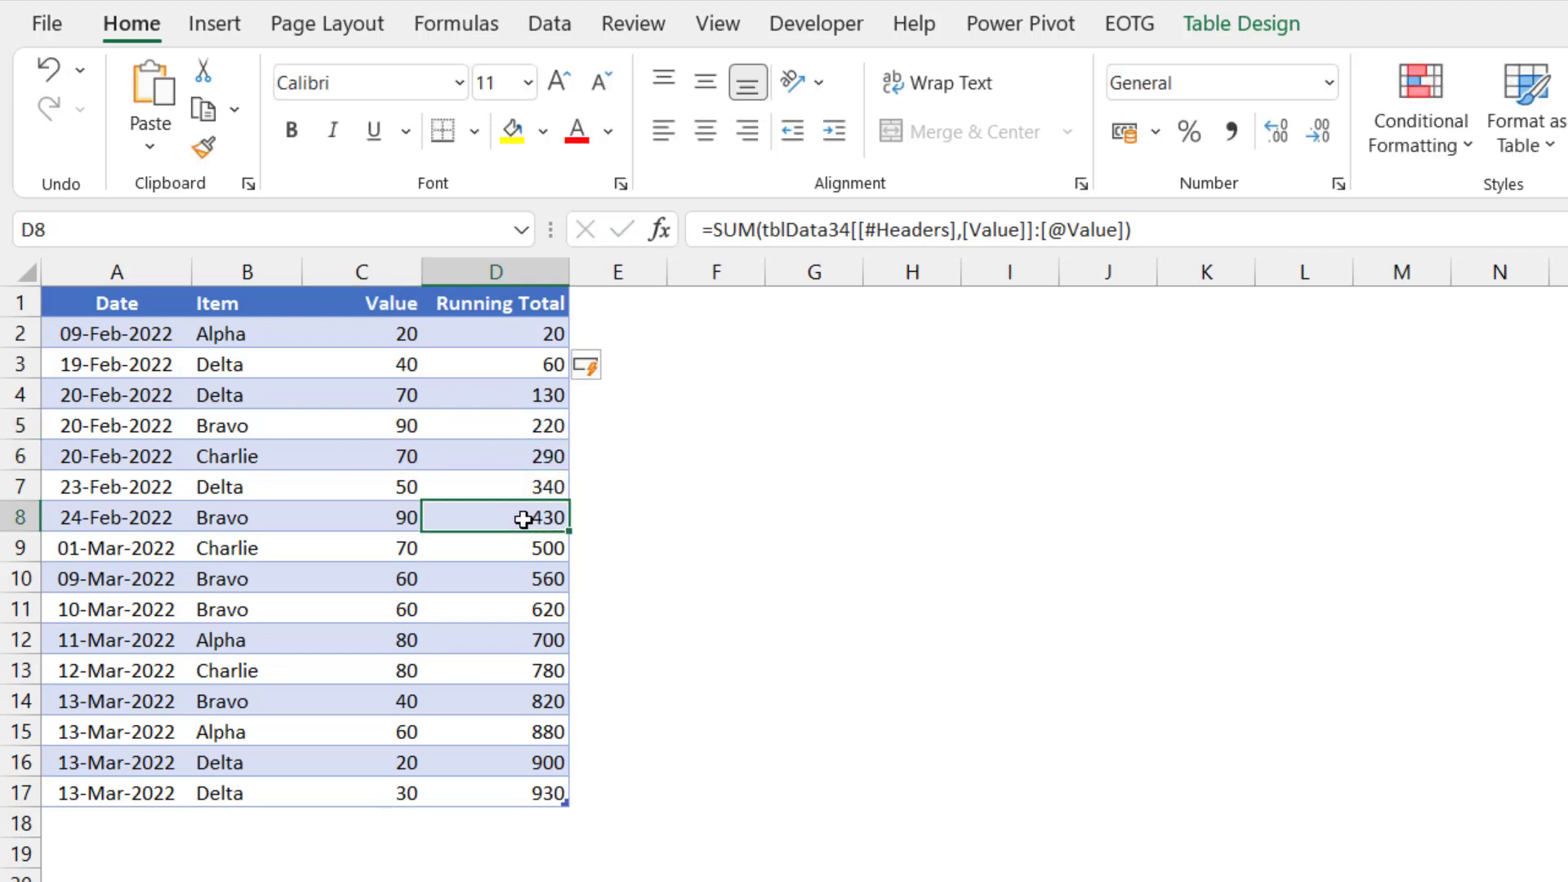
pyautogui.doubleClick(523, 519)
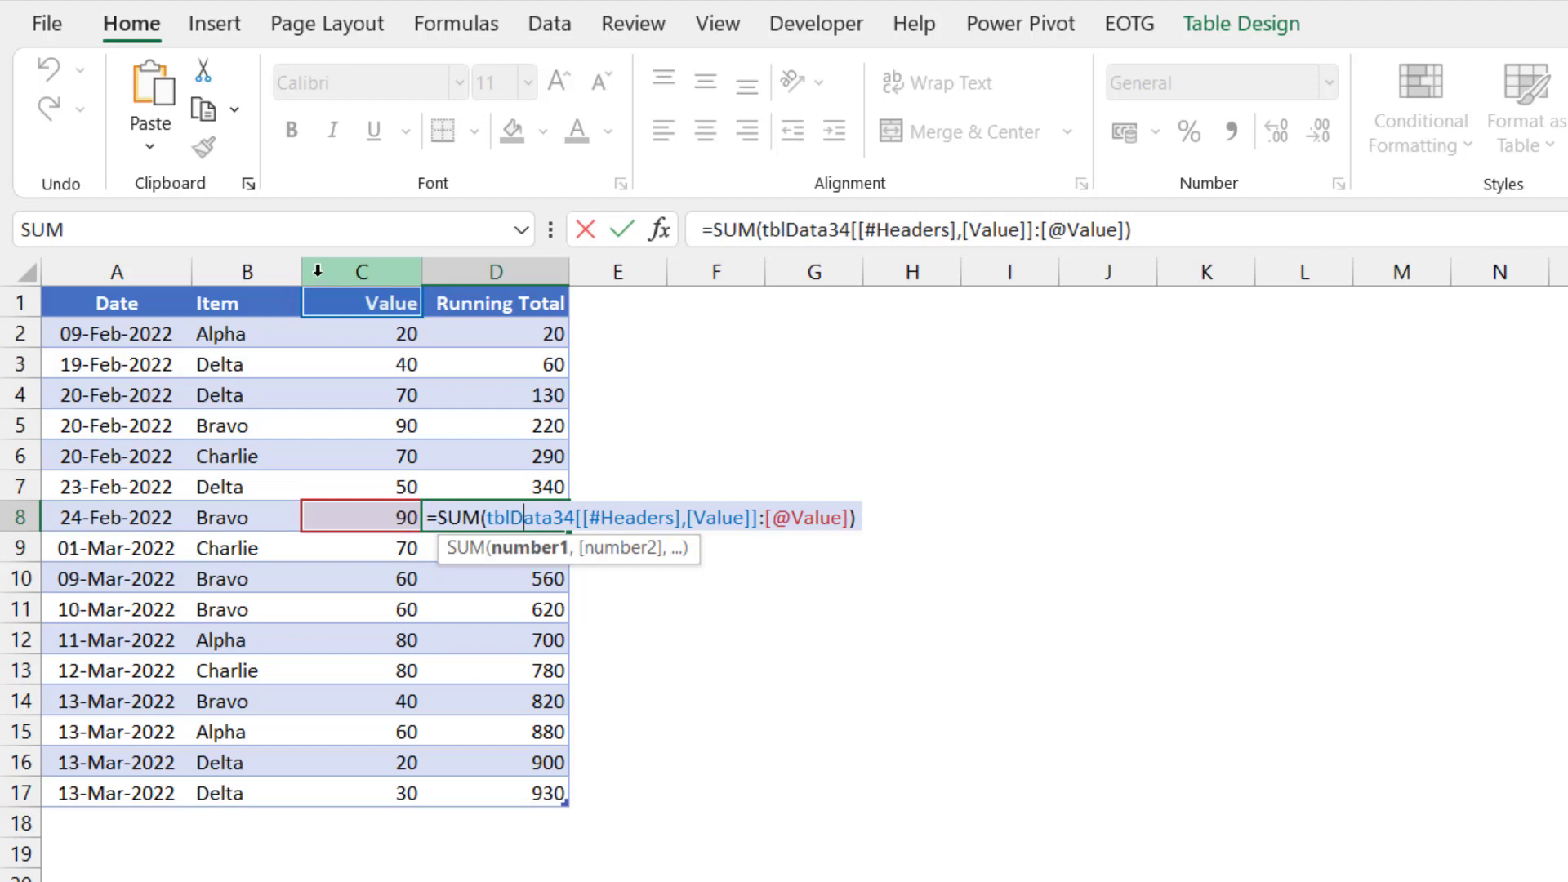
pyautogui.hotkey('ctrl', 'Return')
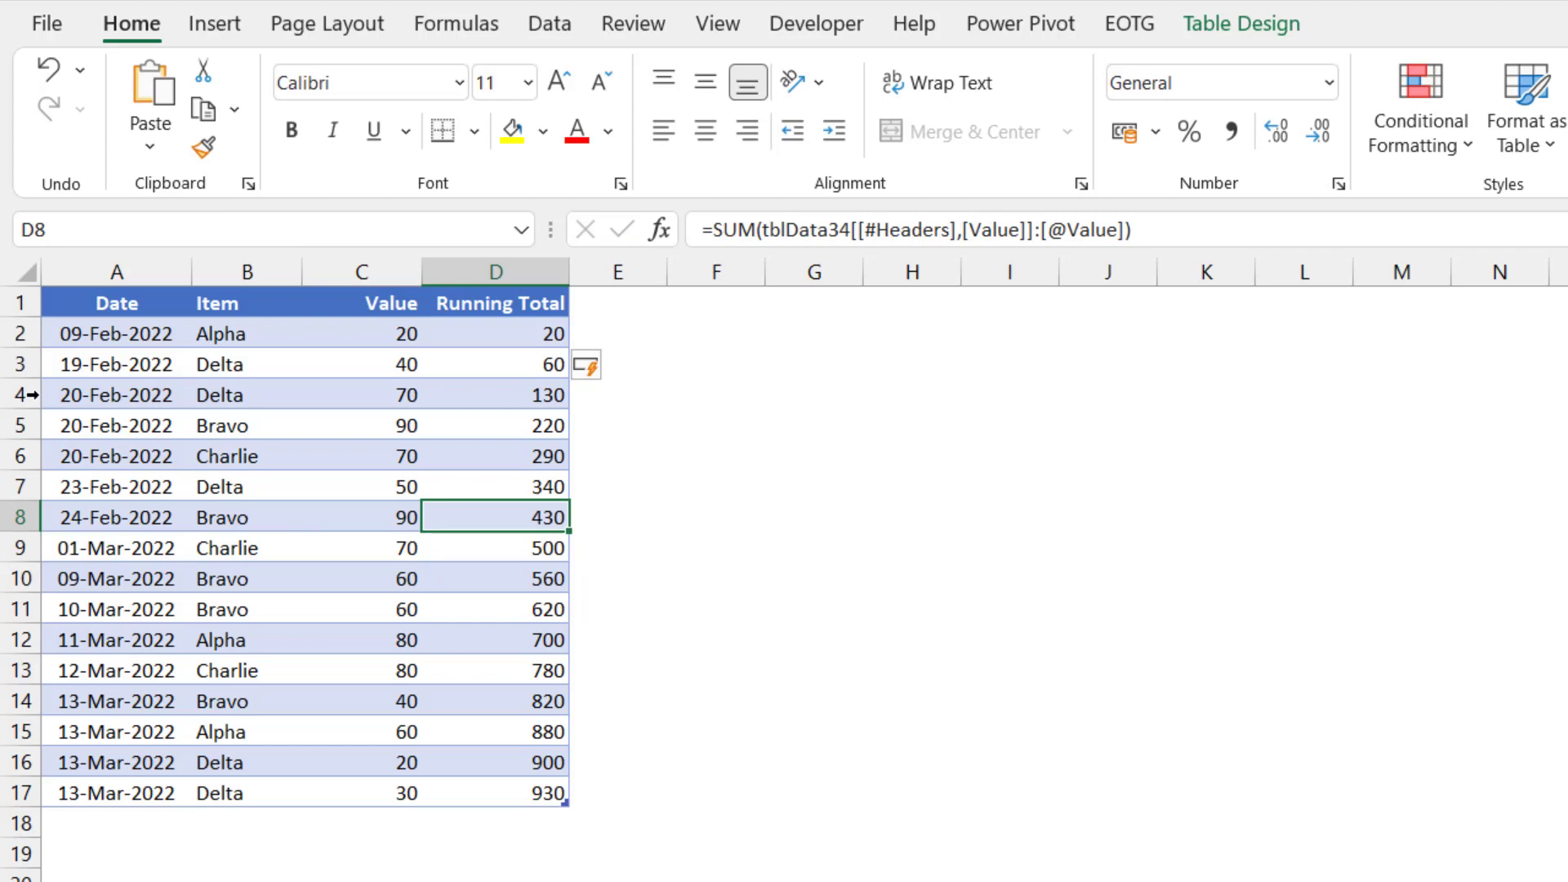
# Insert and undo a row above row 4, then enter 100 in C18 to extend the table
pyautogui.rightClick(28, 394)
pyautogui.click(109, 657)
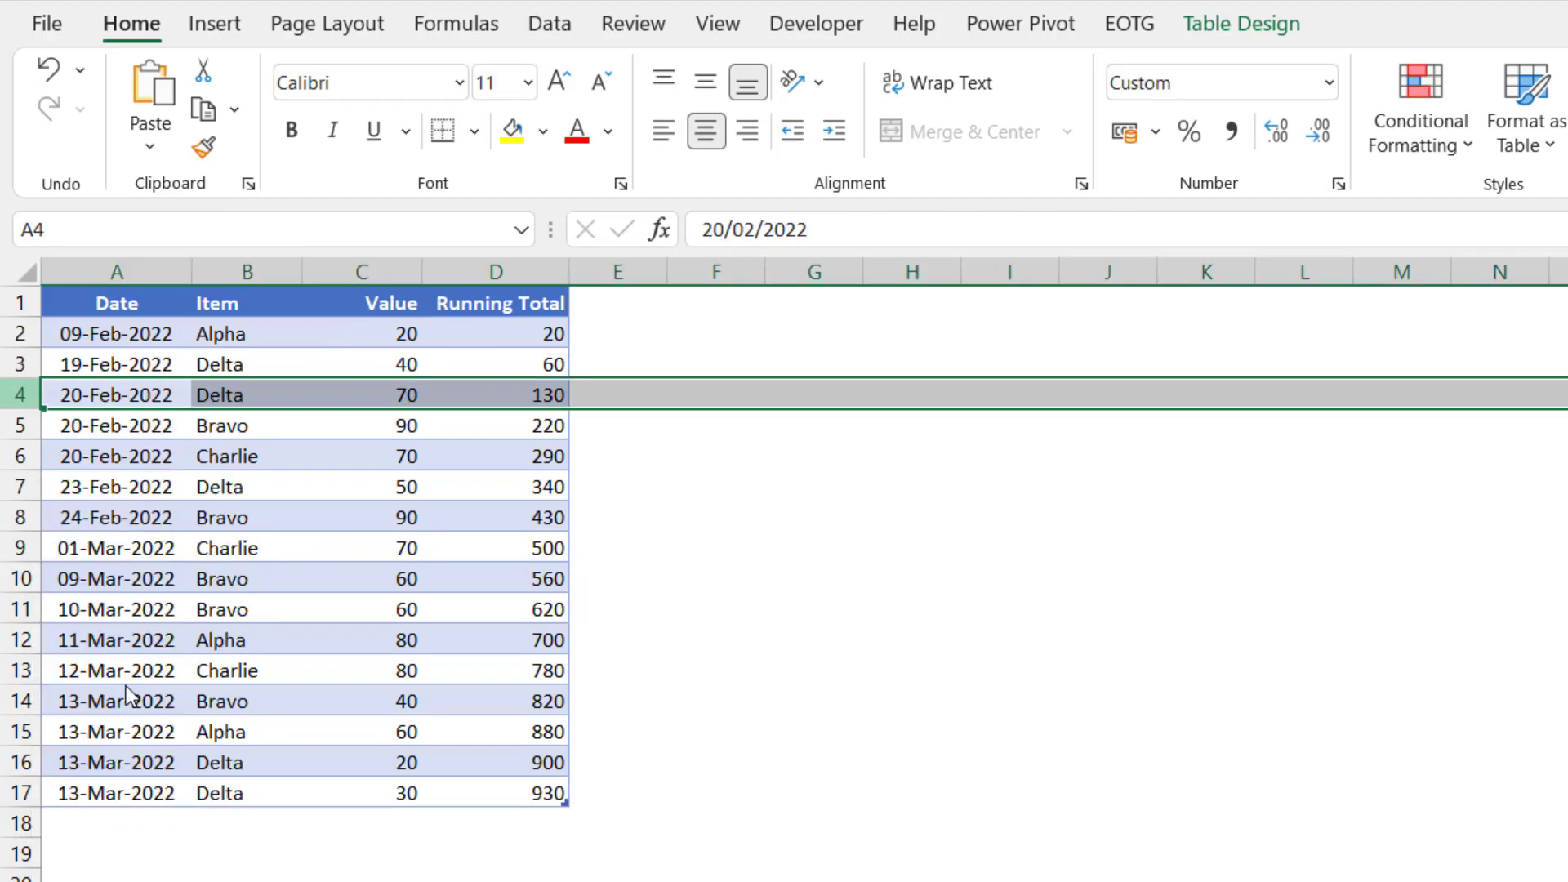
pyautogui.hotkey('ctrl', 'z')
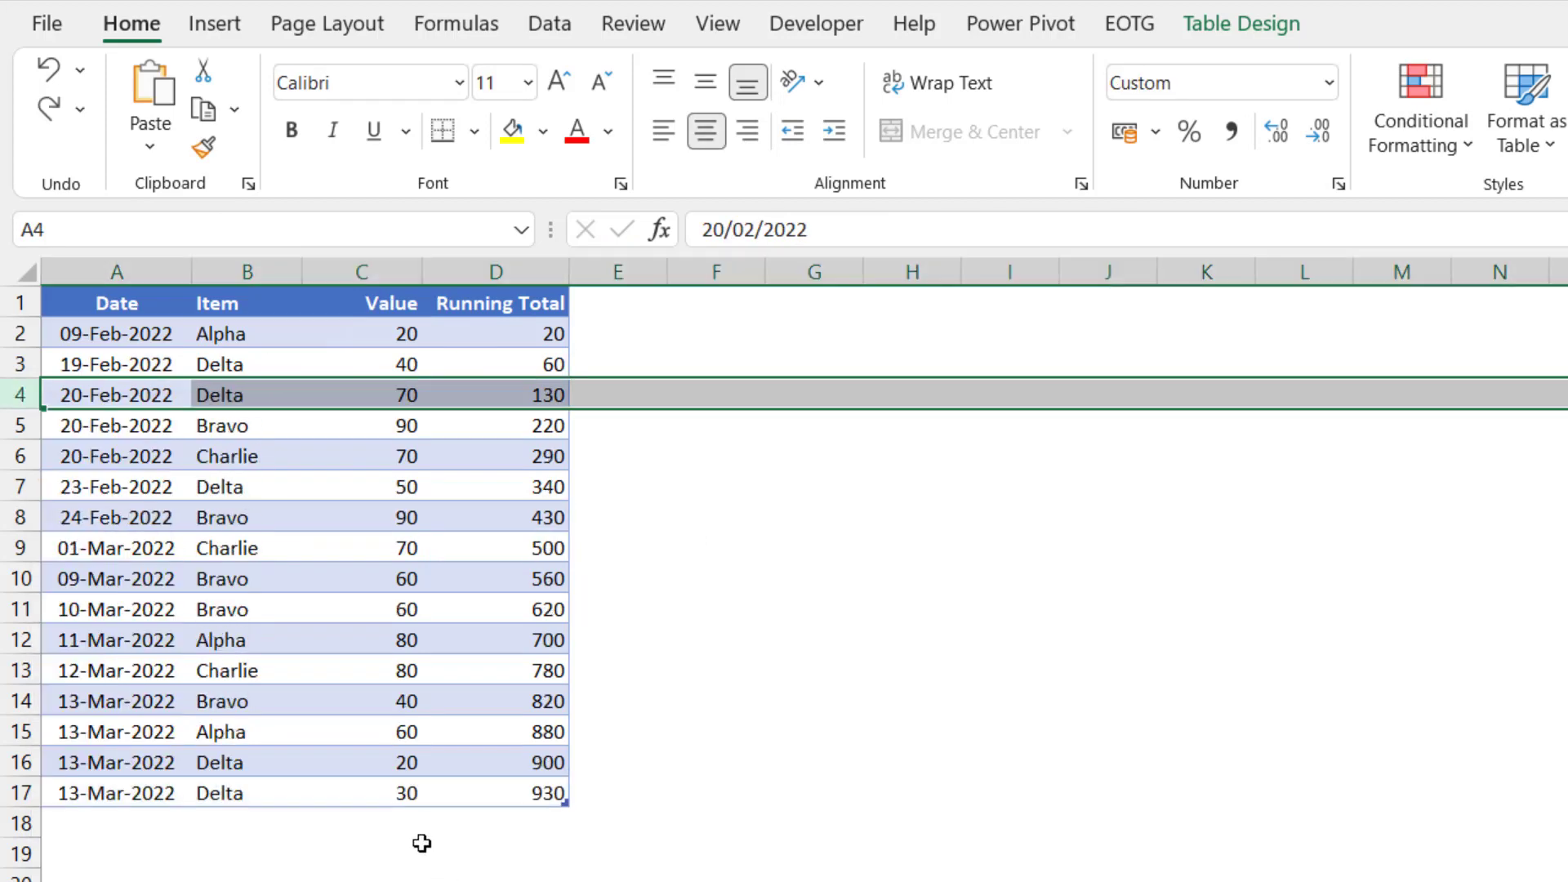
pyautogui.click(393, 819)
pyautogui.write('100')
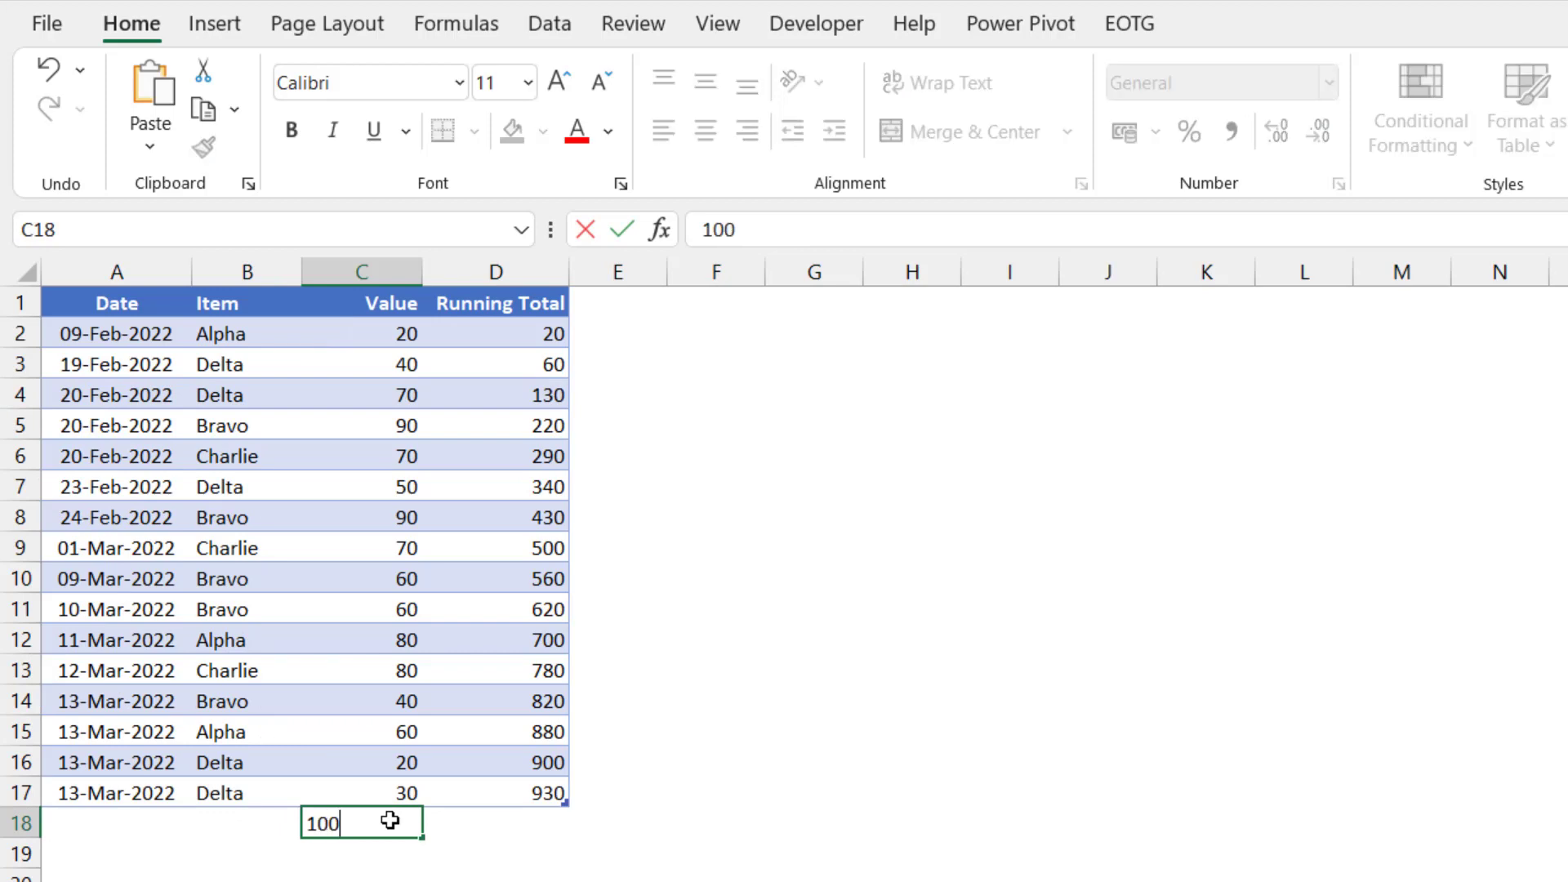
pyautogui.press('Return')
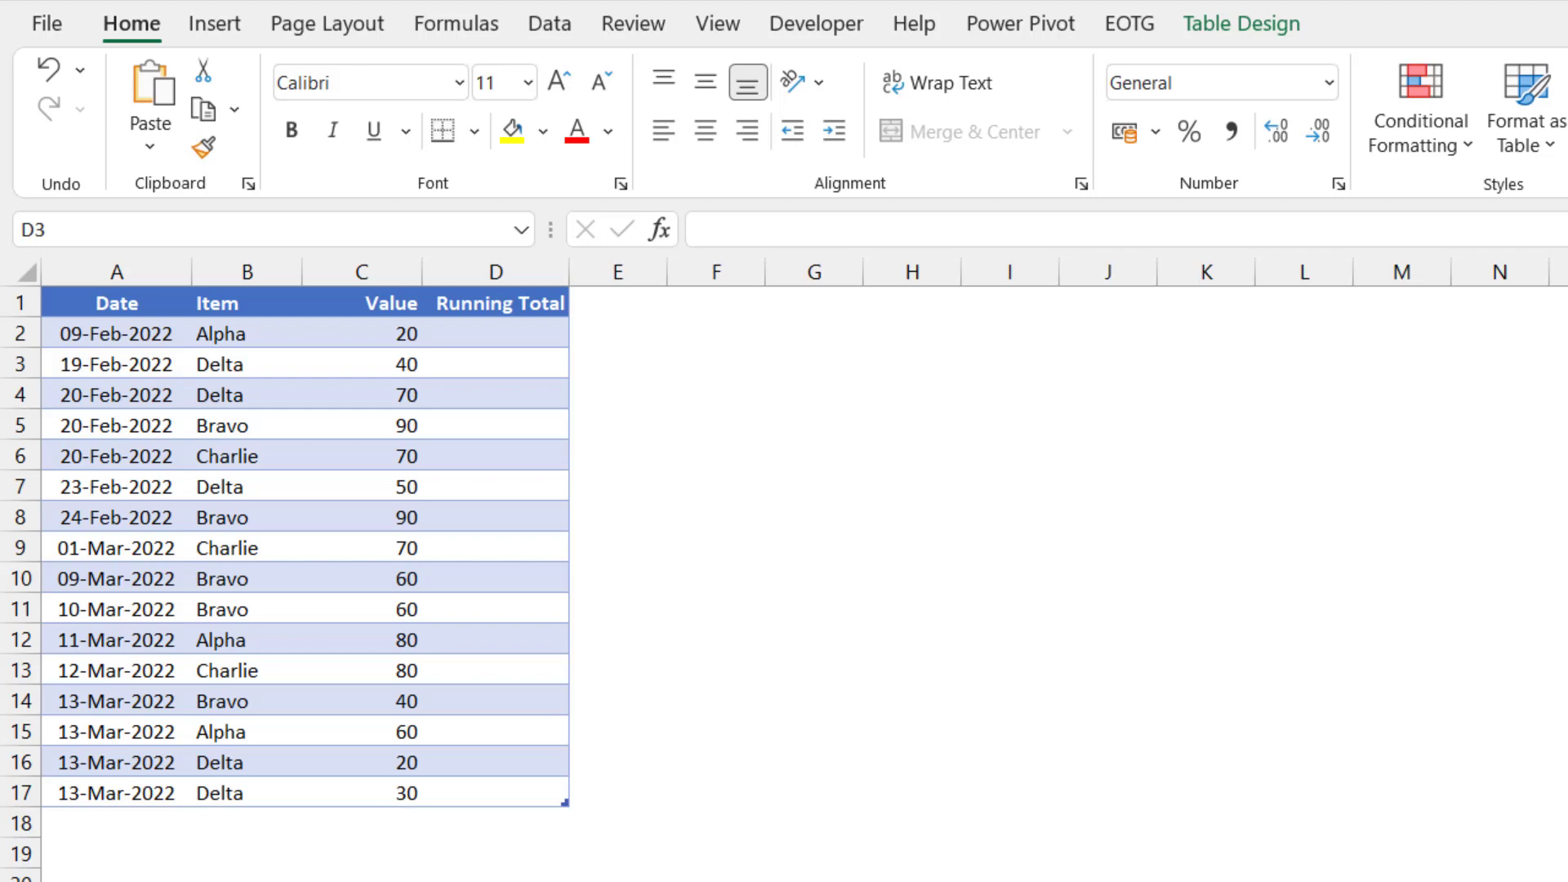
# Enter =INDEX([Value],1) in D2, filling the column with the first Value entry
pyautogui.click(499, 336)
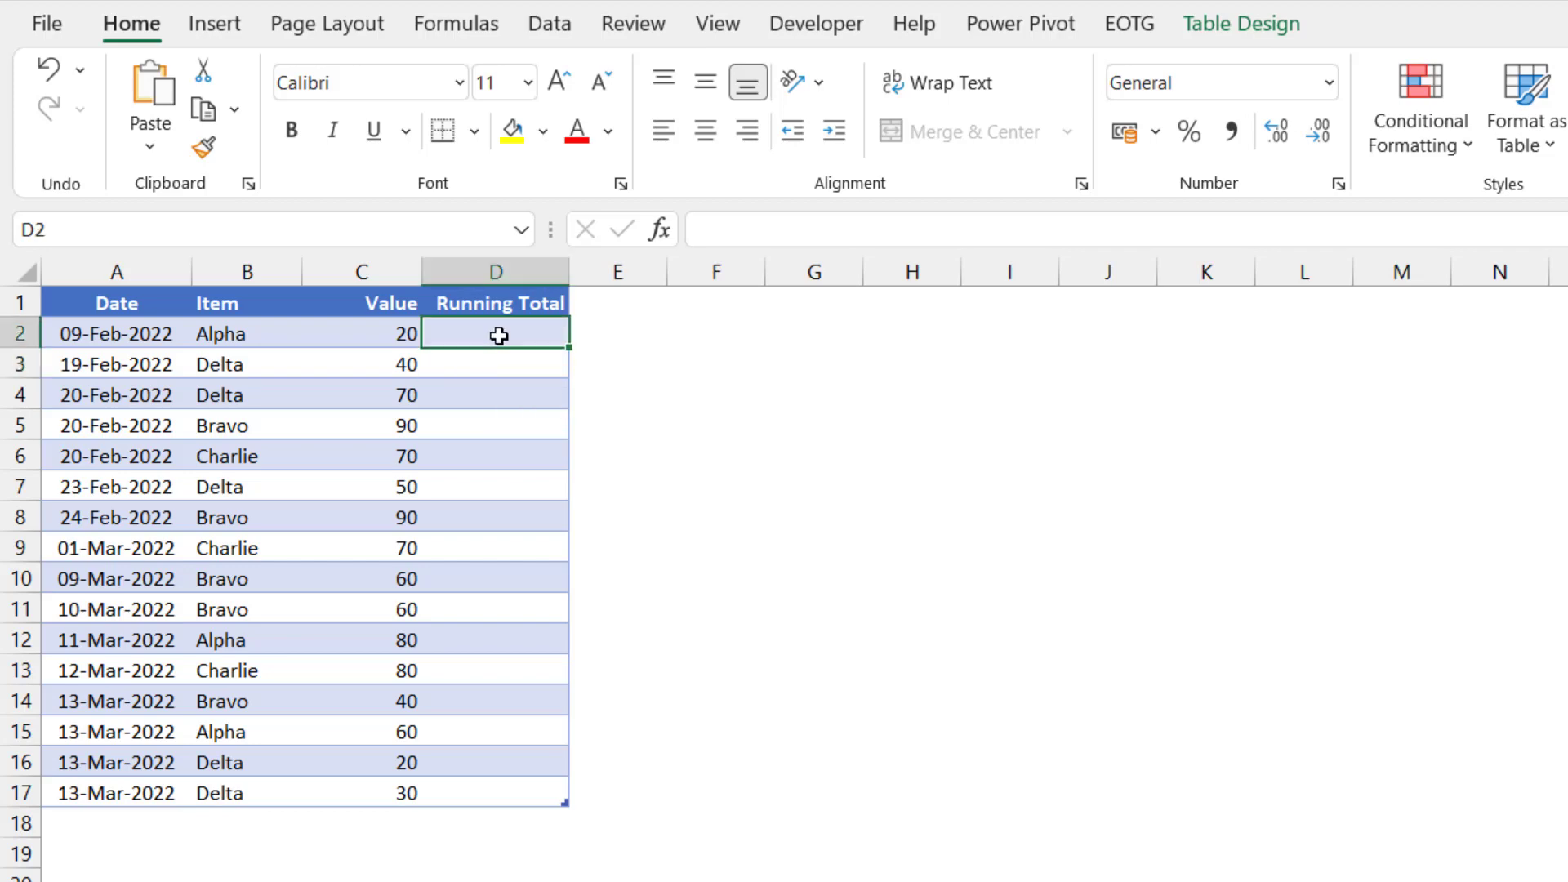
pyautogui.click(717, 230)
pyautogui.write('=')
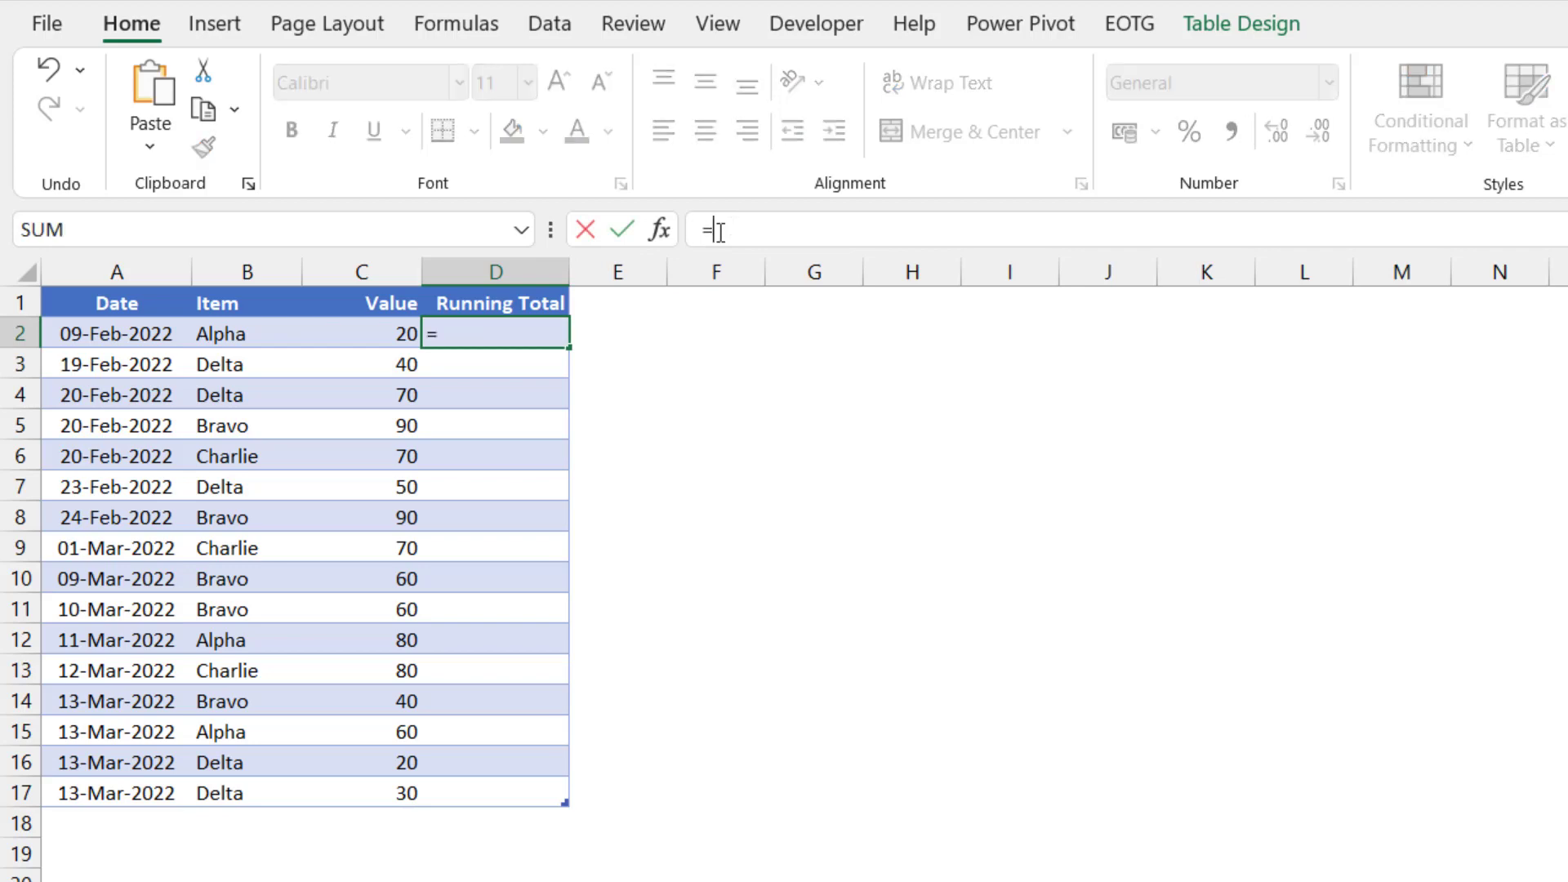
pyautogui.write('INDEX(')
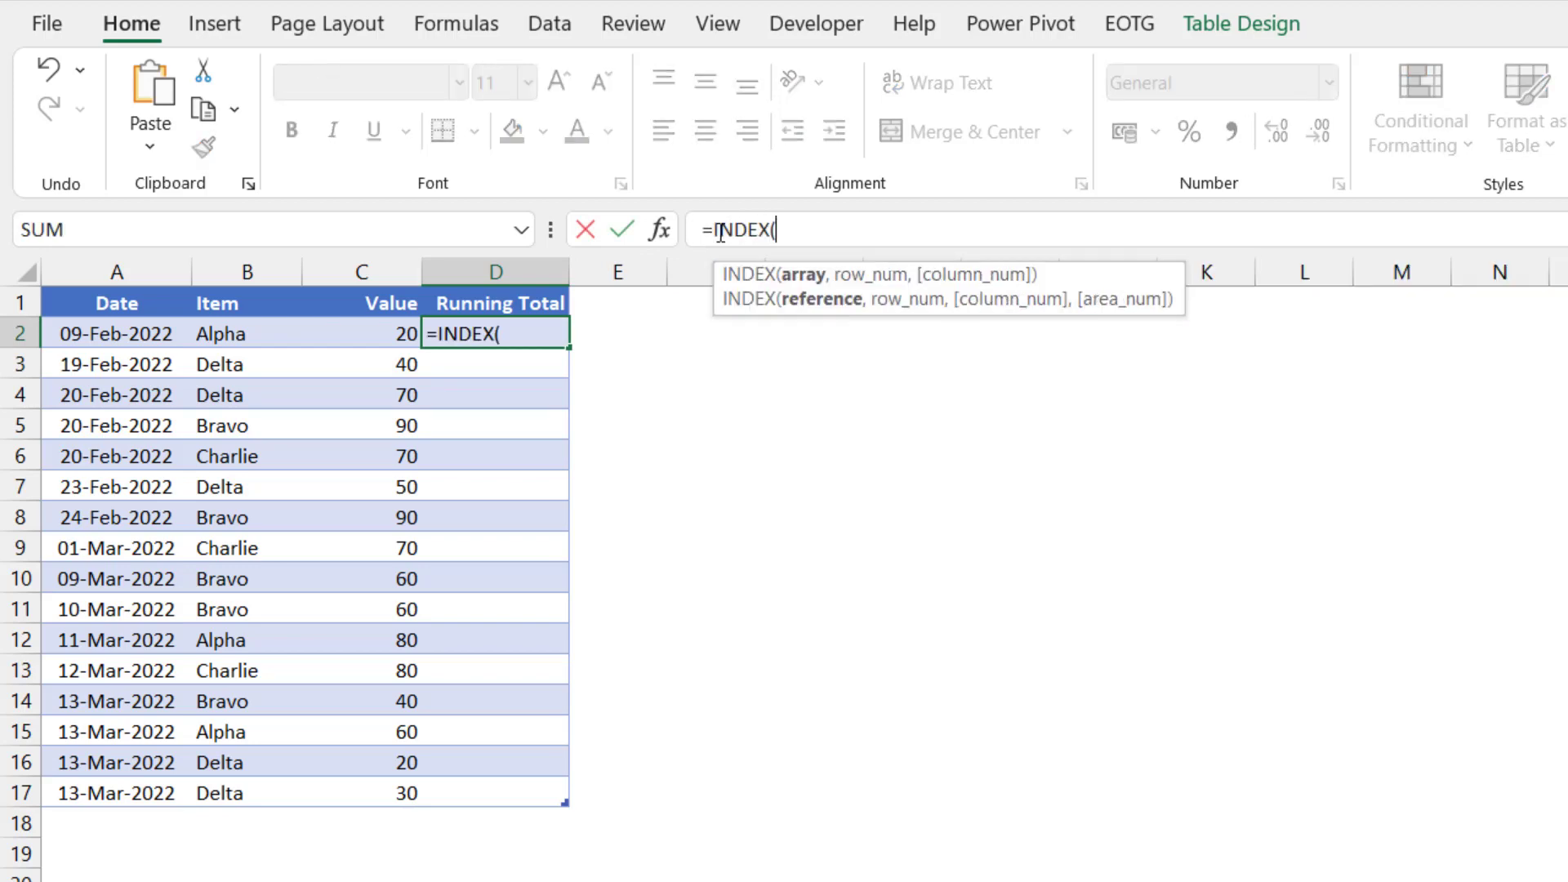
pyautogui.click(352, 291)
pyautogui.write(',')
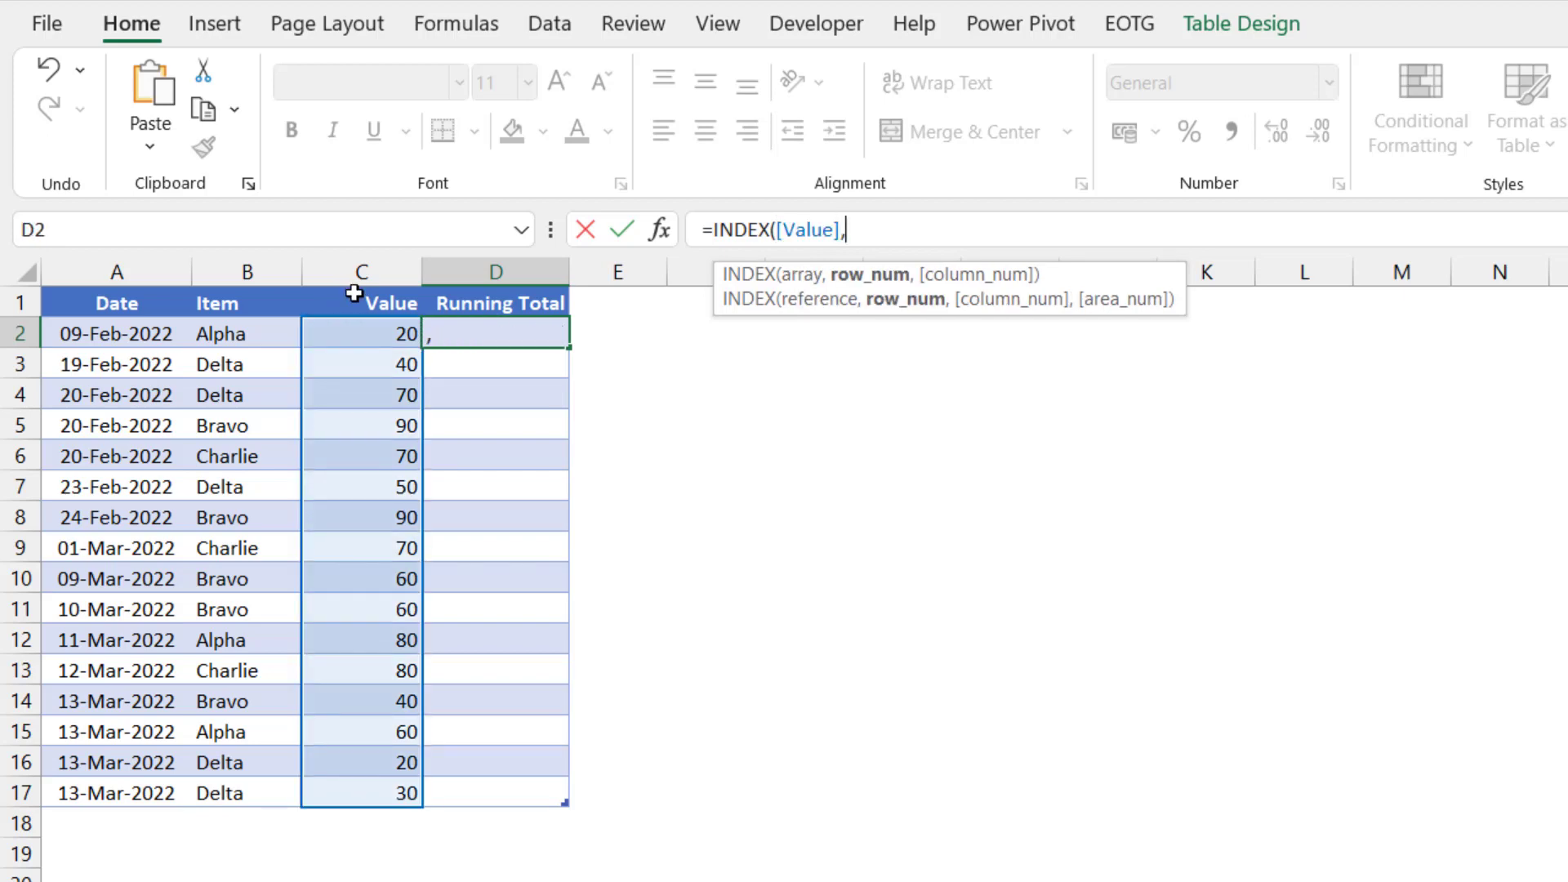
pyautogui.write('1)')
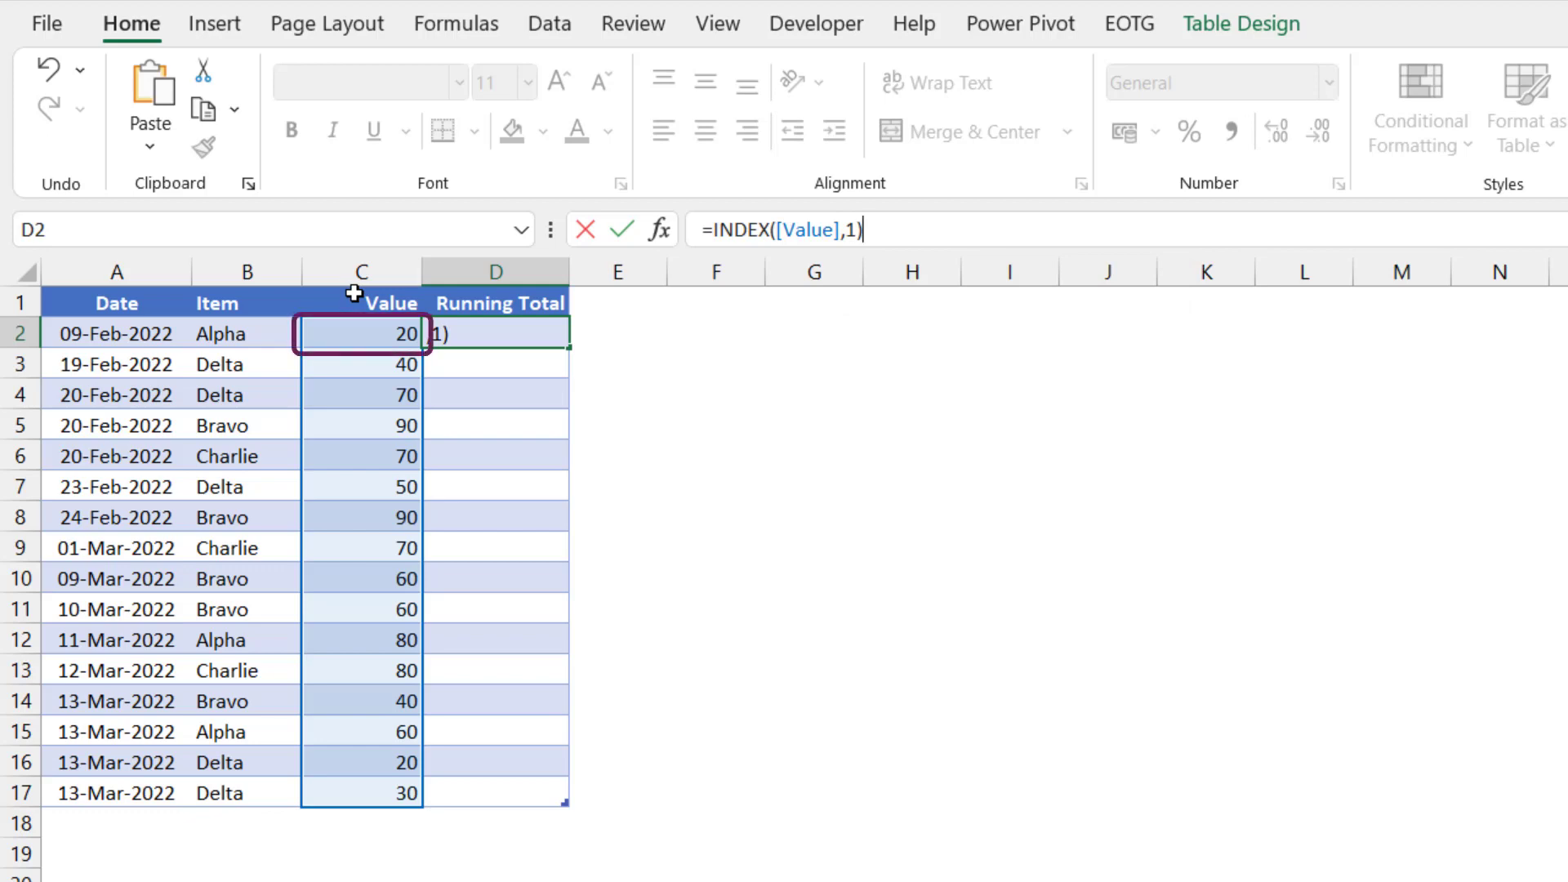
pyautogui.press('Return')
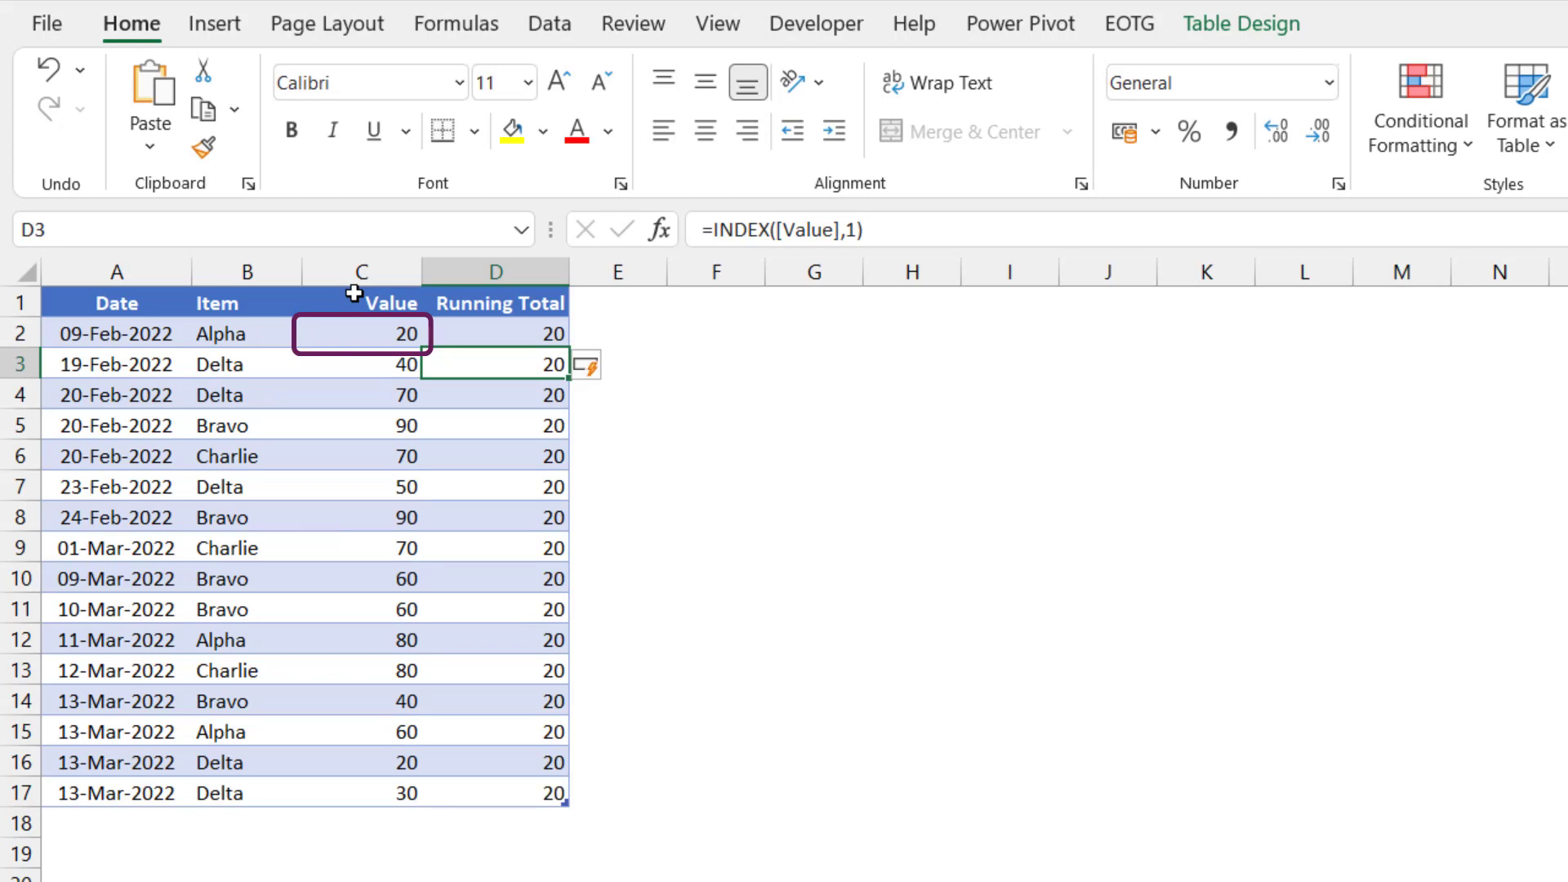
# Change the INDEX row number to 2 so every Running Total cell returns 40
pyautogui.click(411, 335)
pyautogui.click(487, 336)
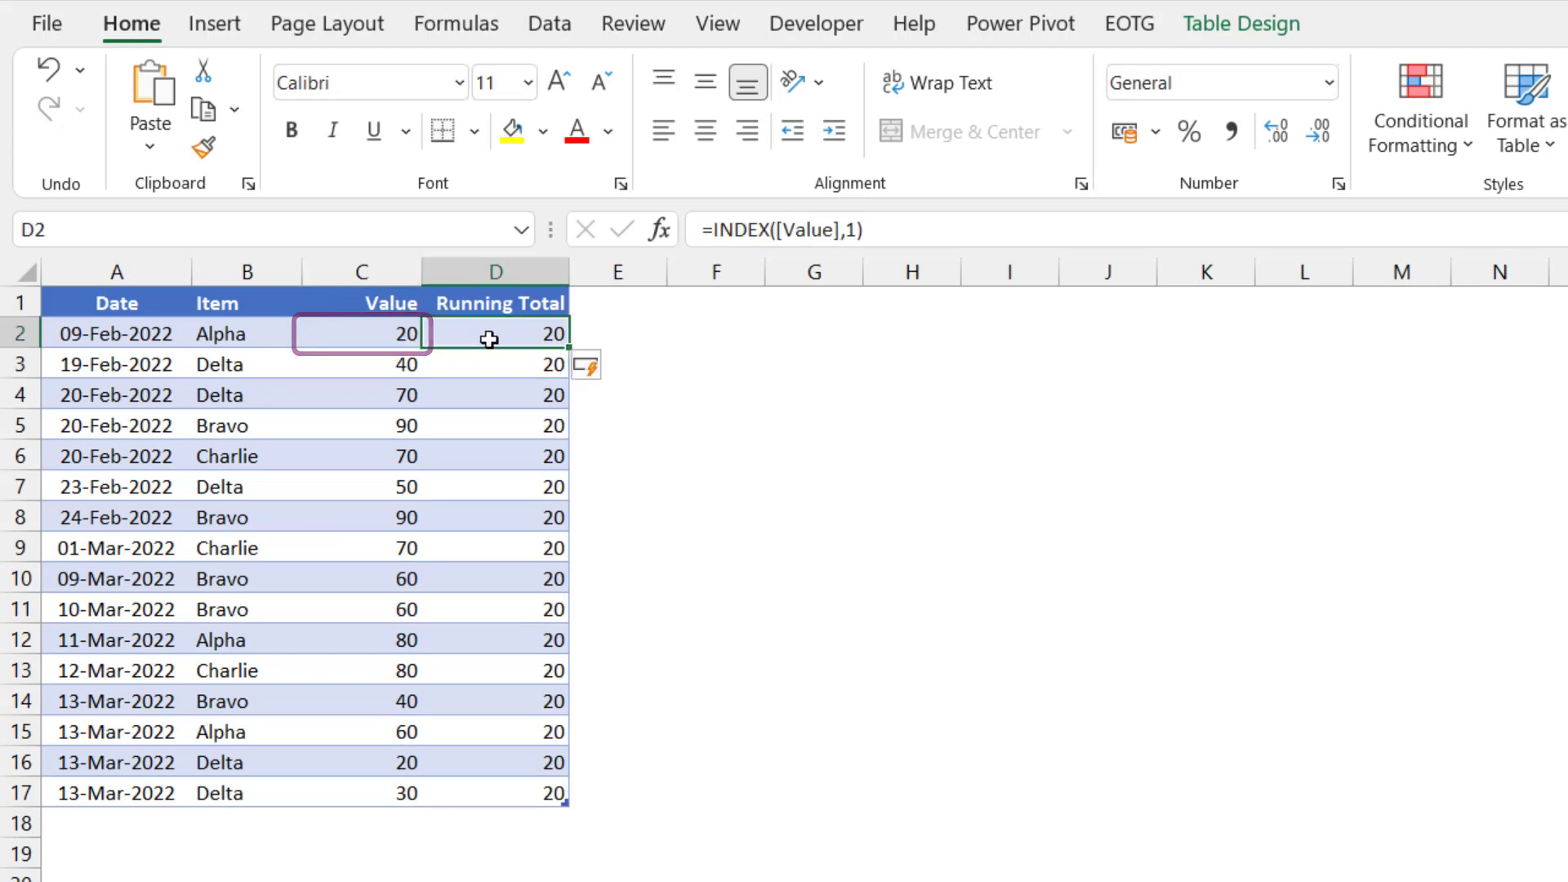
pyautogui.click(858, 231)
pyautogui.press('BackSpace')
pyautogui.write('2')
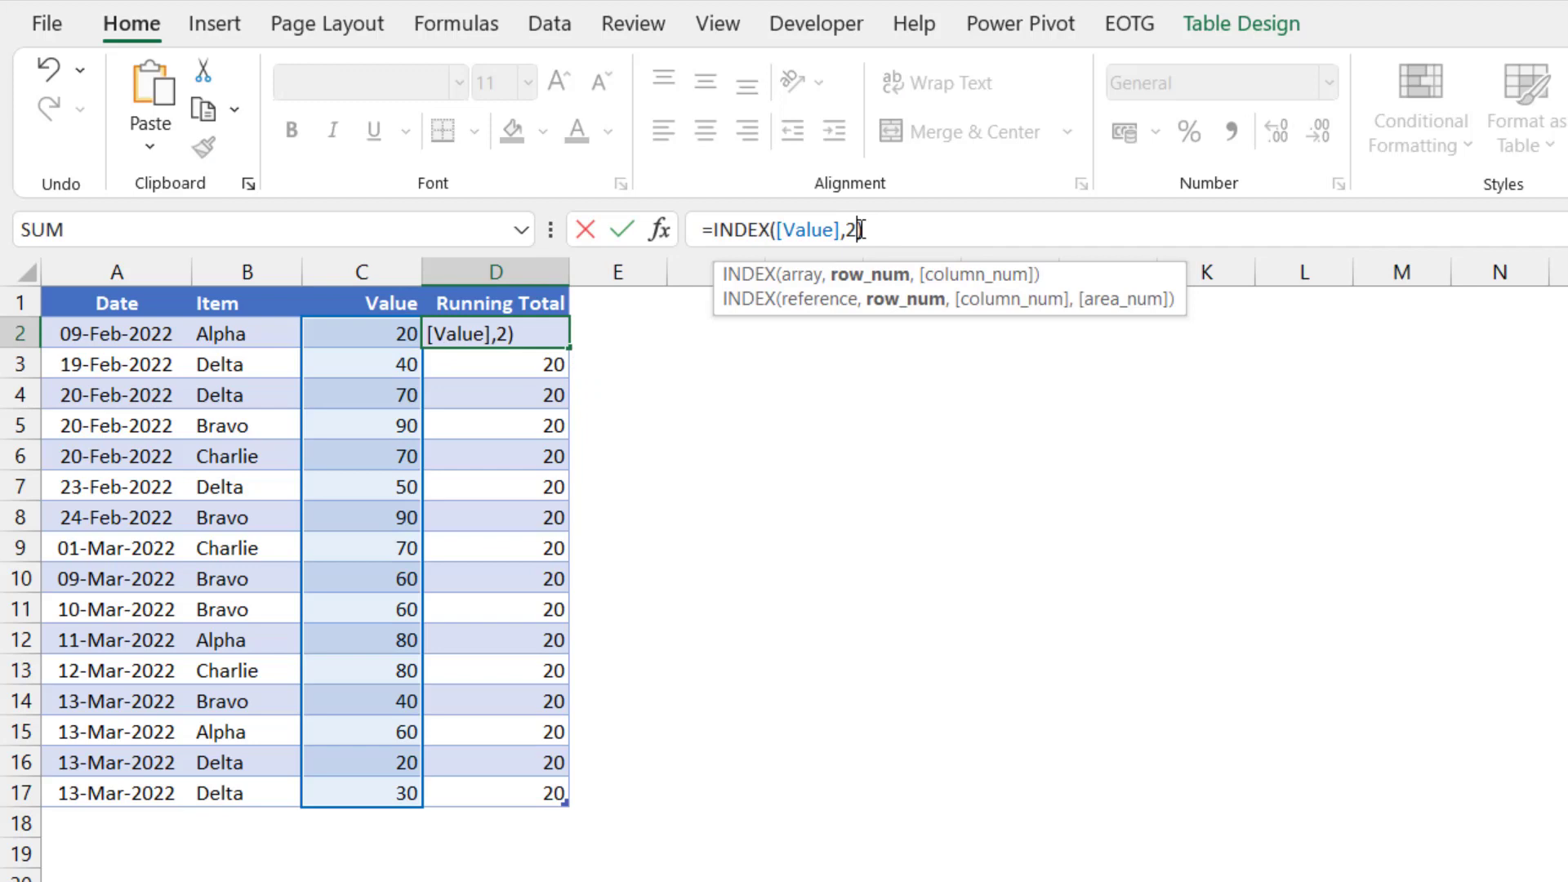
pyautogui.press('Return')
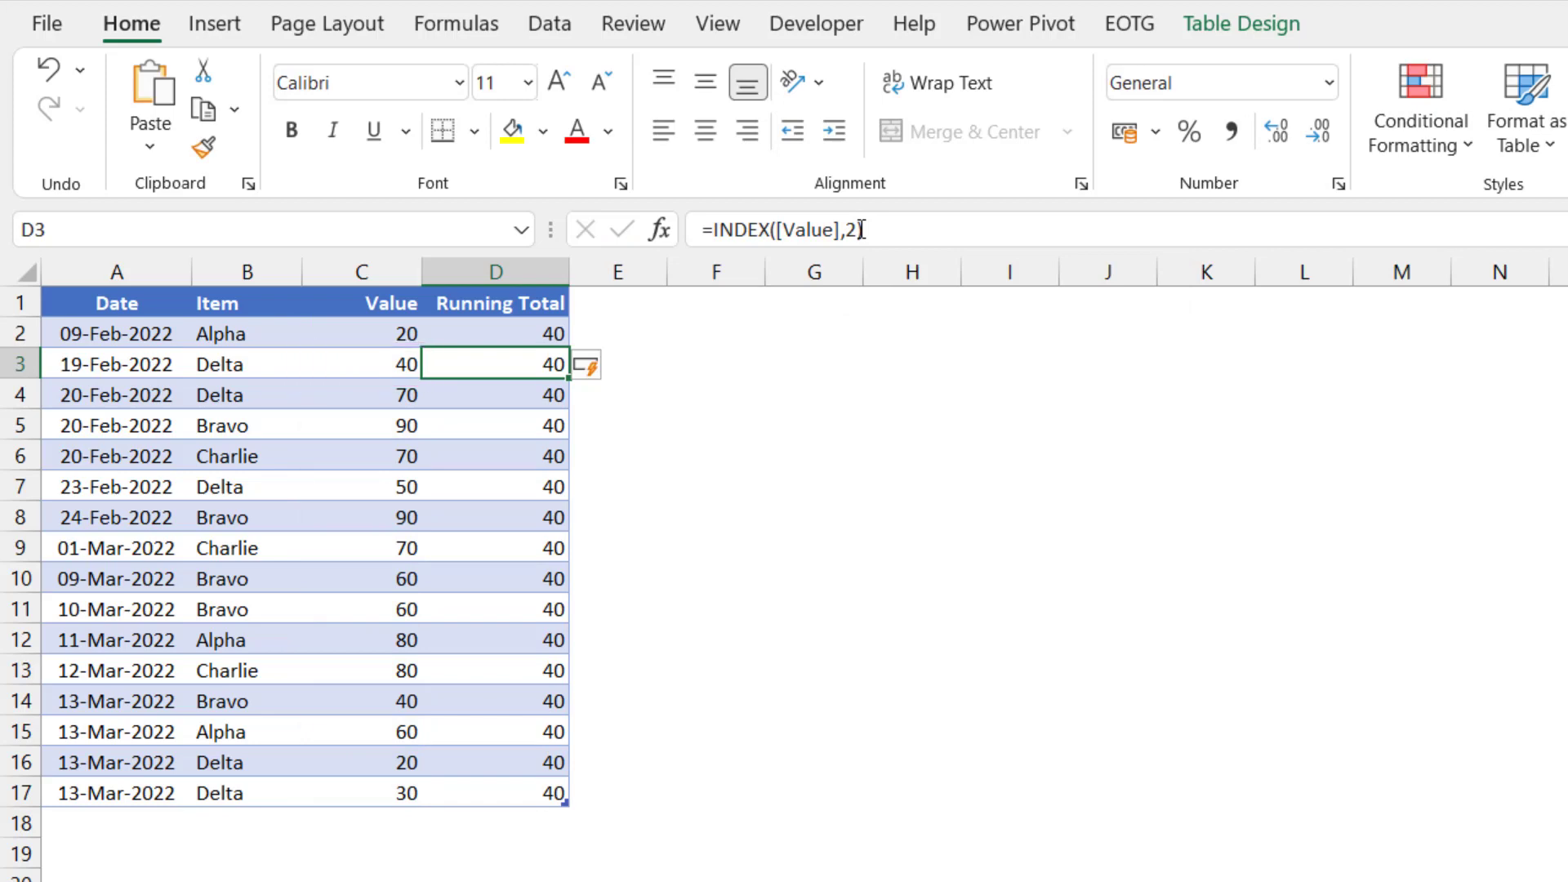
pyautogui.click(538, 328)
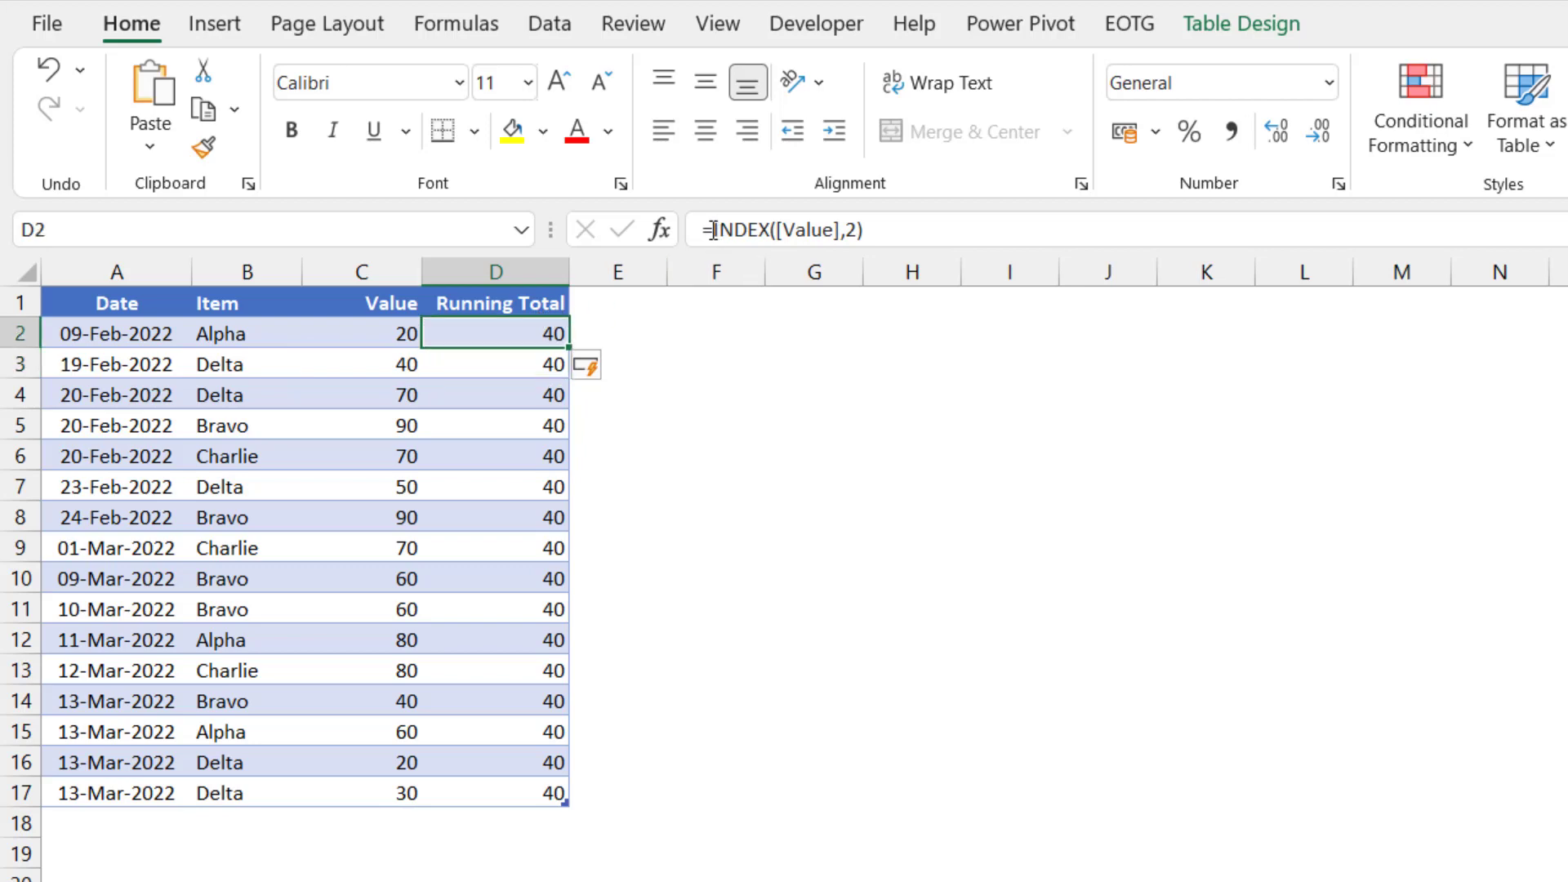
pyautogui.click(713, 229)
pyautogui.write('SUM')
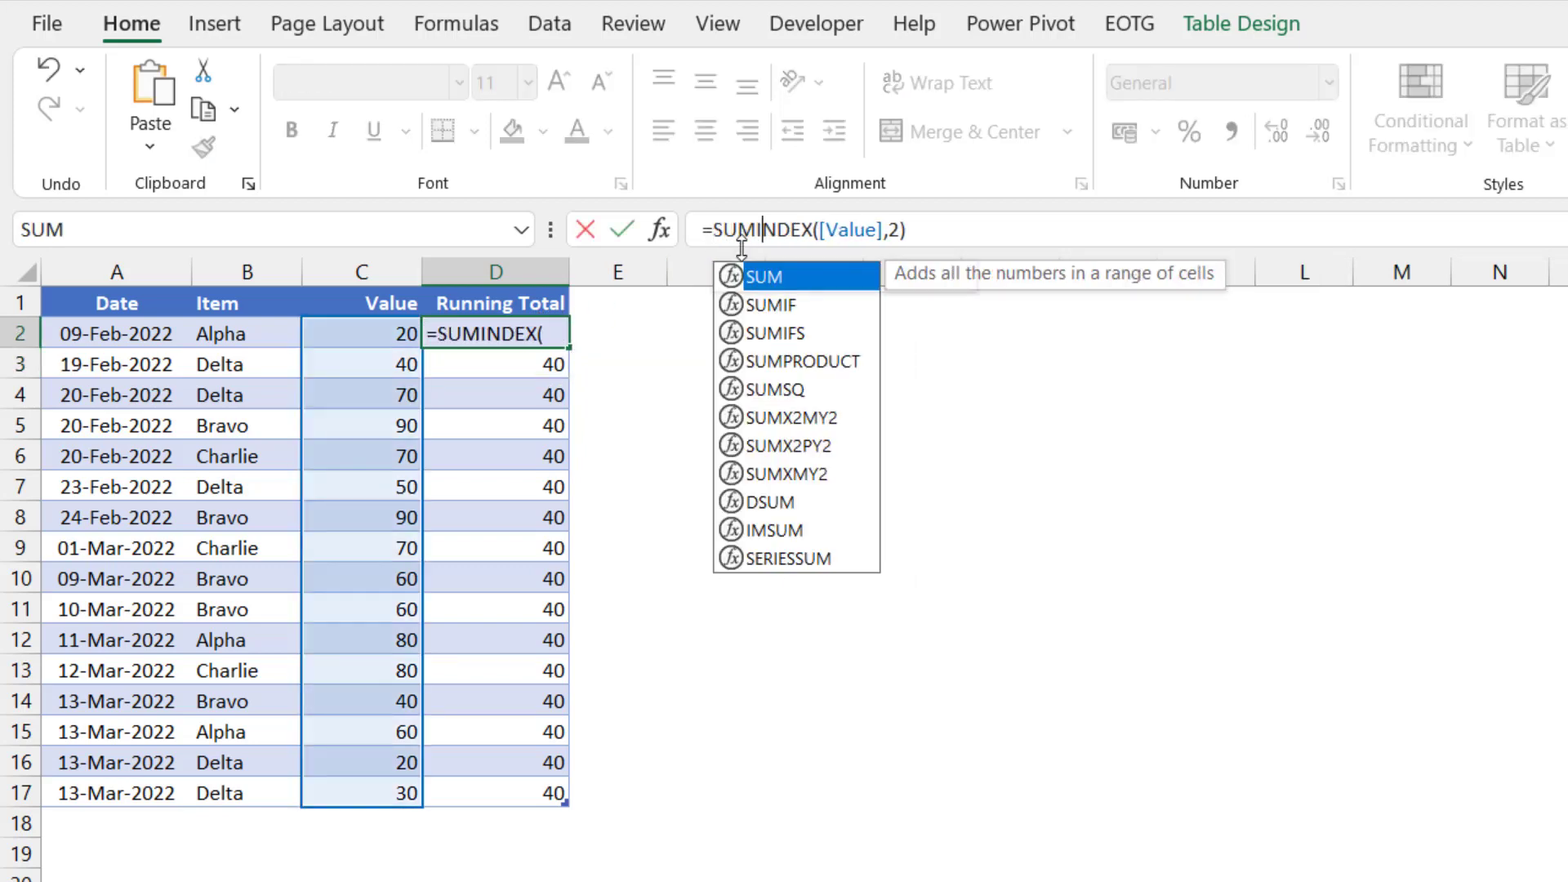
pyautogui.write('(')
pyautogui.click(903, 229)
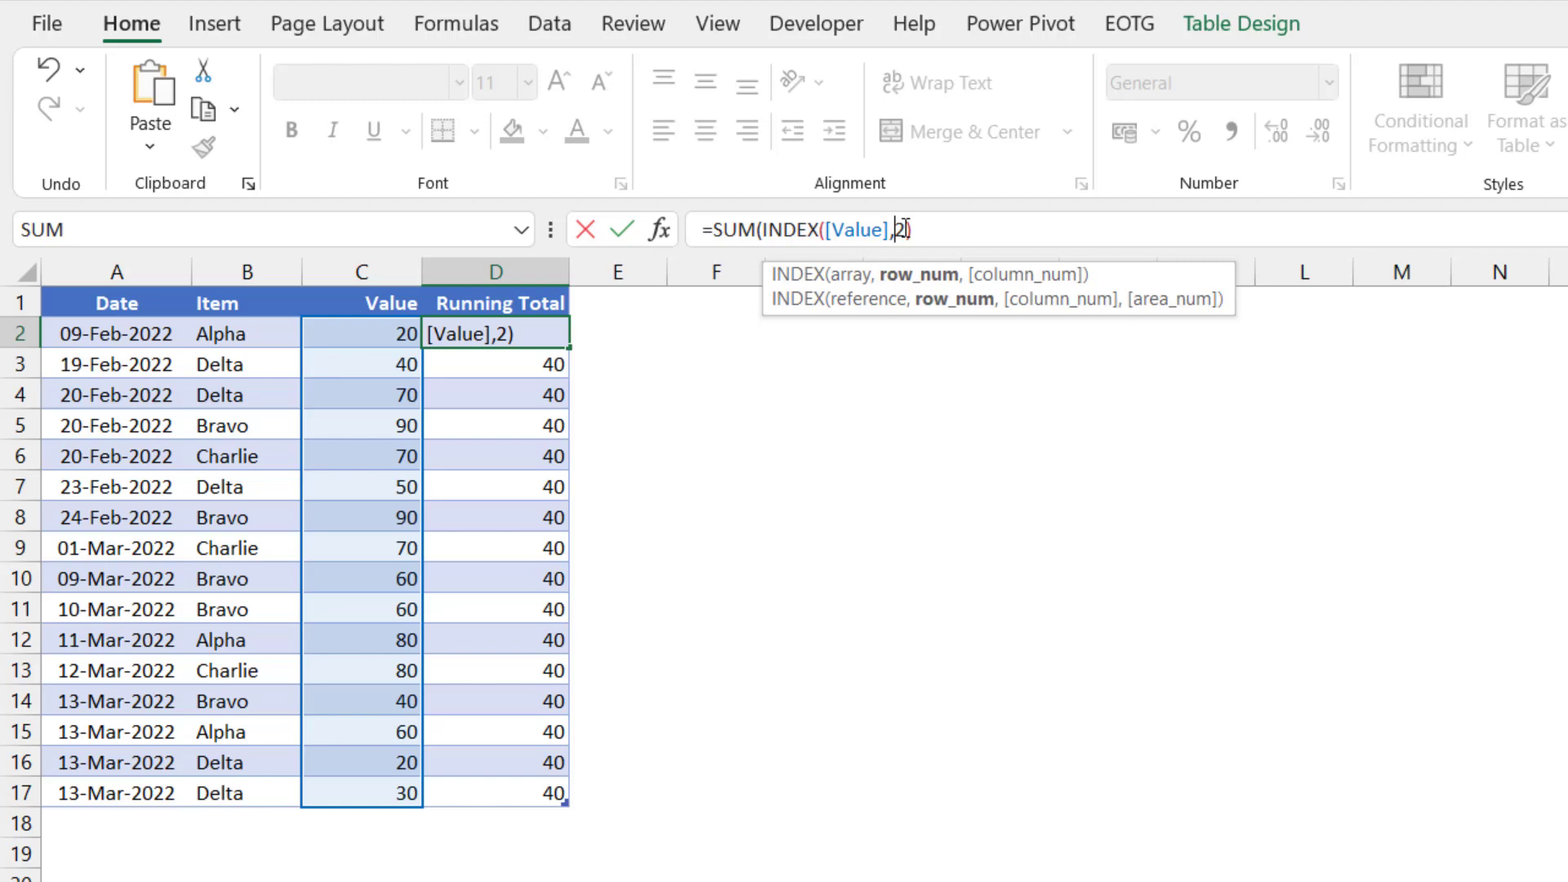
pyautogui.press('Delete')
pyautogui.write('1')
pyautogui.press('Right')
pyautogui.write(':')
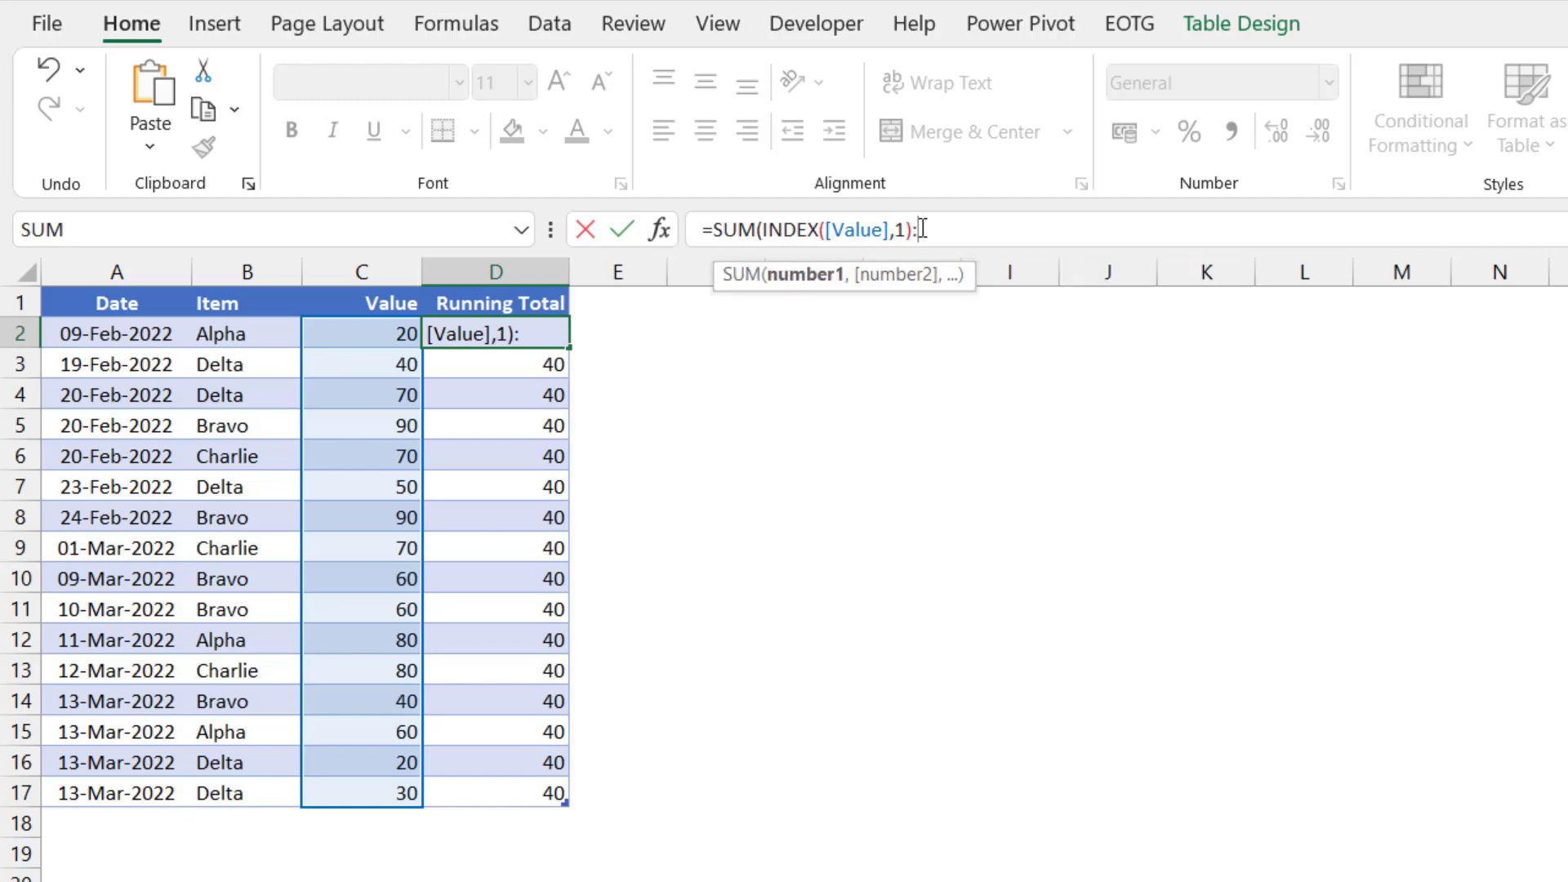
pyautogui.click(357, 335)
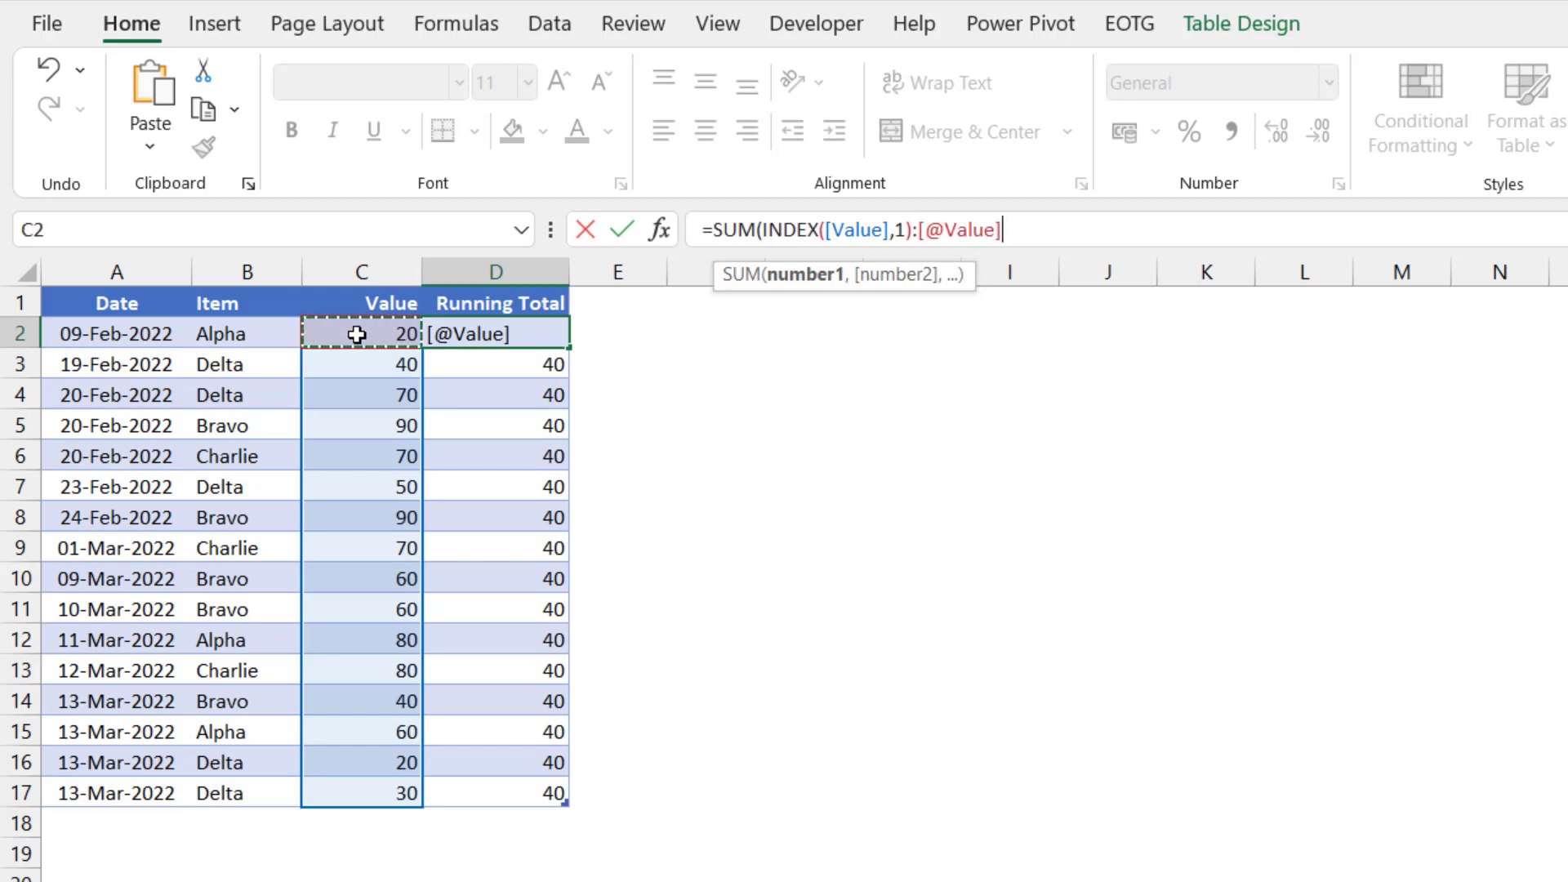
pyautogui.write(')')
pyautogui.press('Return')
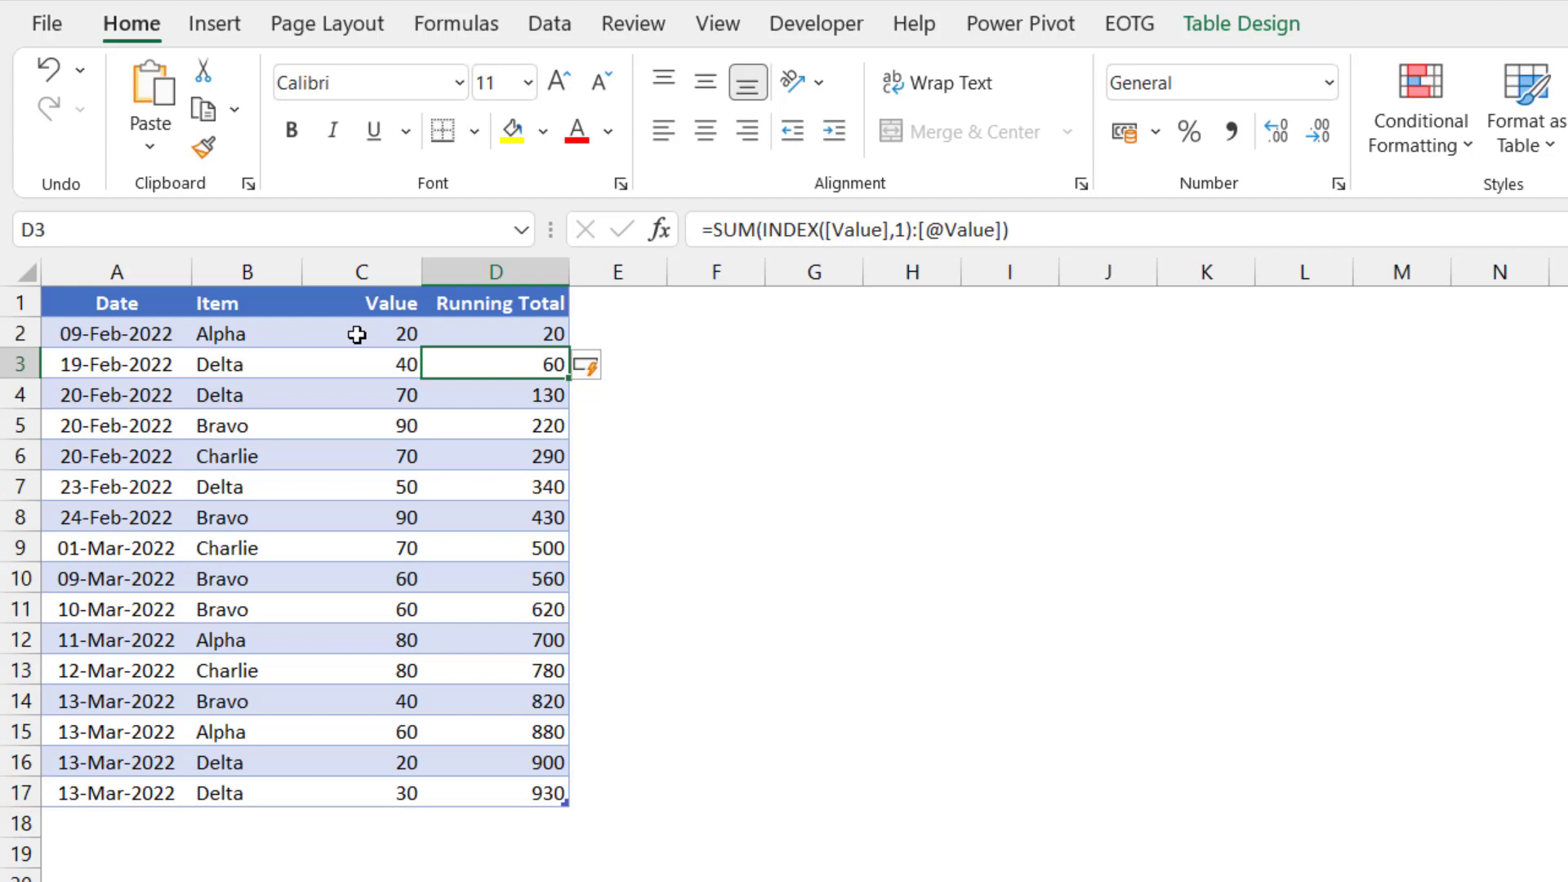
# Delete row 4, the 20-Feb-2022 Delta row with value 70
pyautogui.click(20, 394)
pyautogui.rightClick(20, 394)
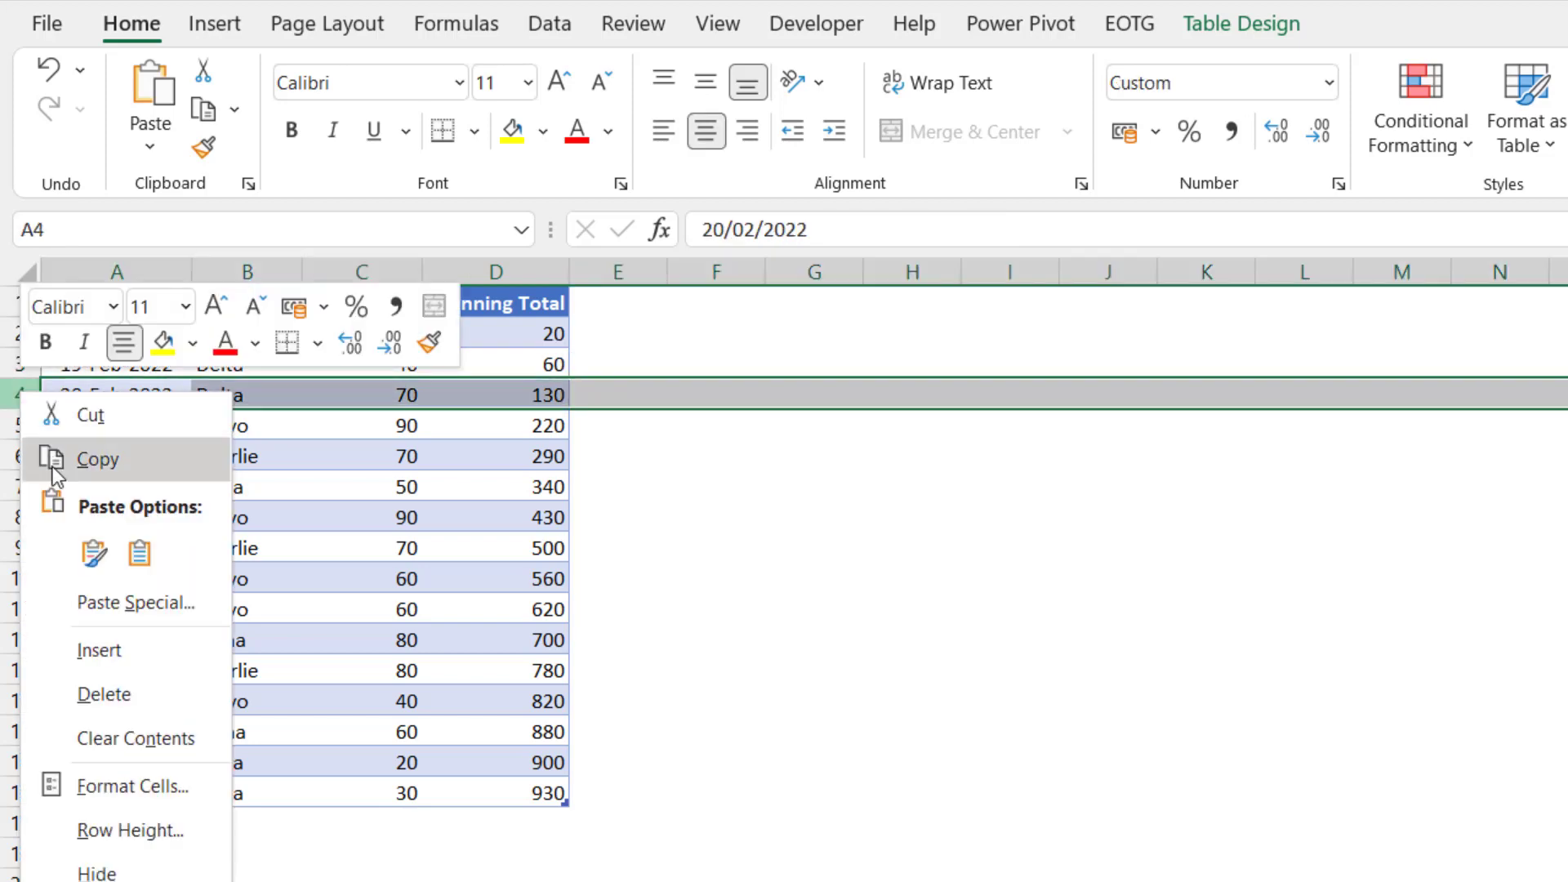
pyautogui.click(114, 694)
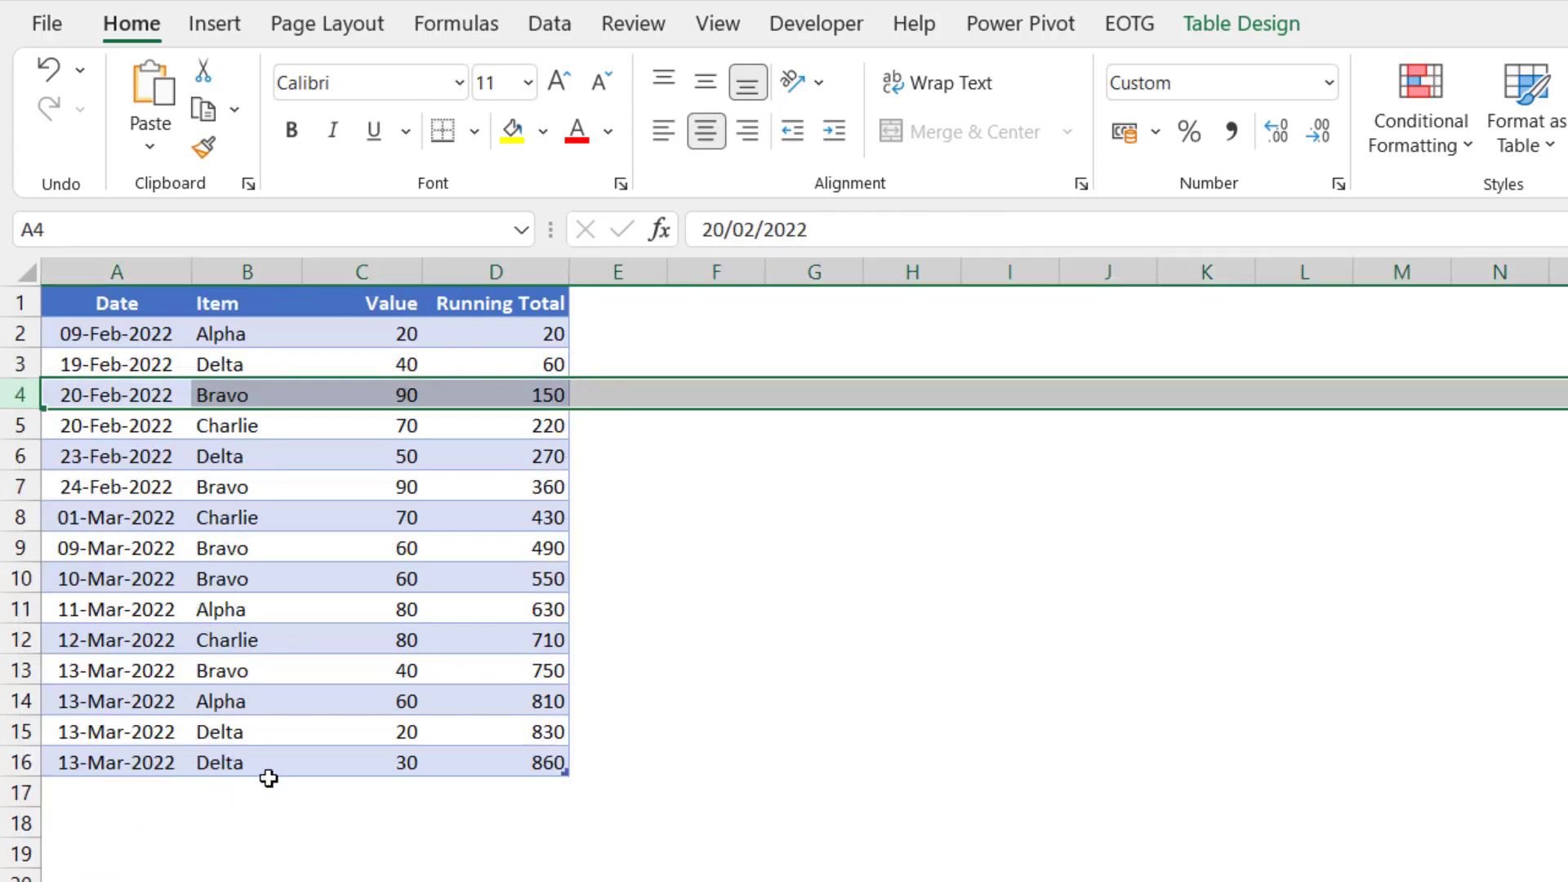
# Enter 100 in the empty Value cell C17 below the table
pyautogui.click(377, 790)
pyautogui.write('100')
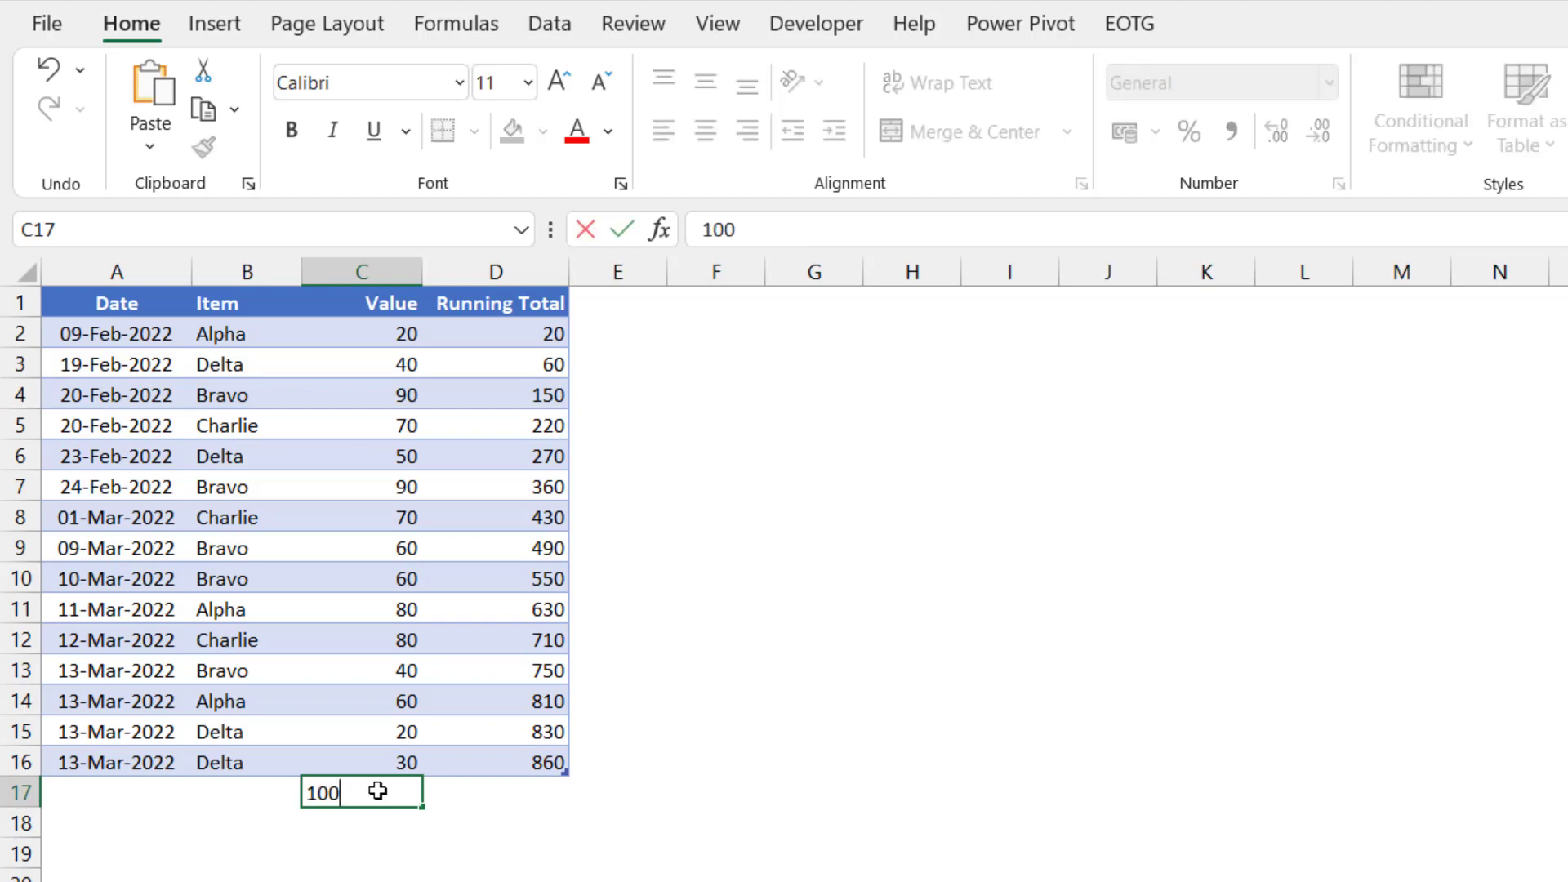
pyautogui.press('Return')
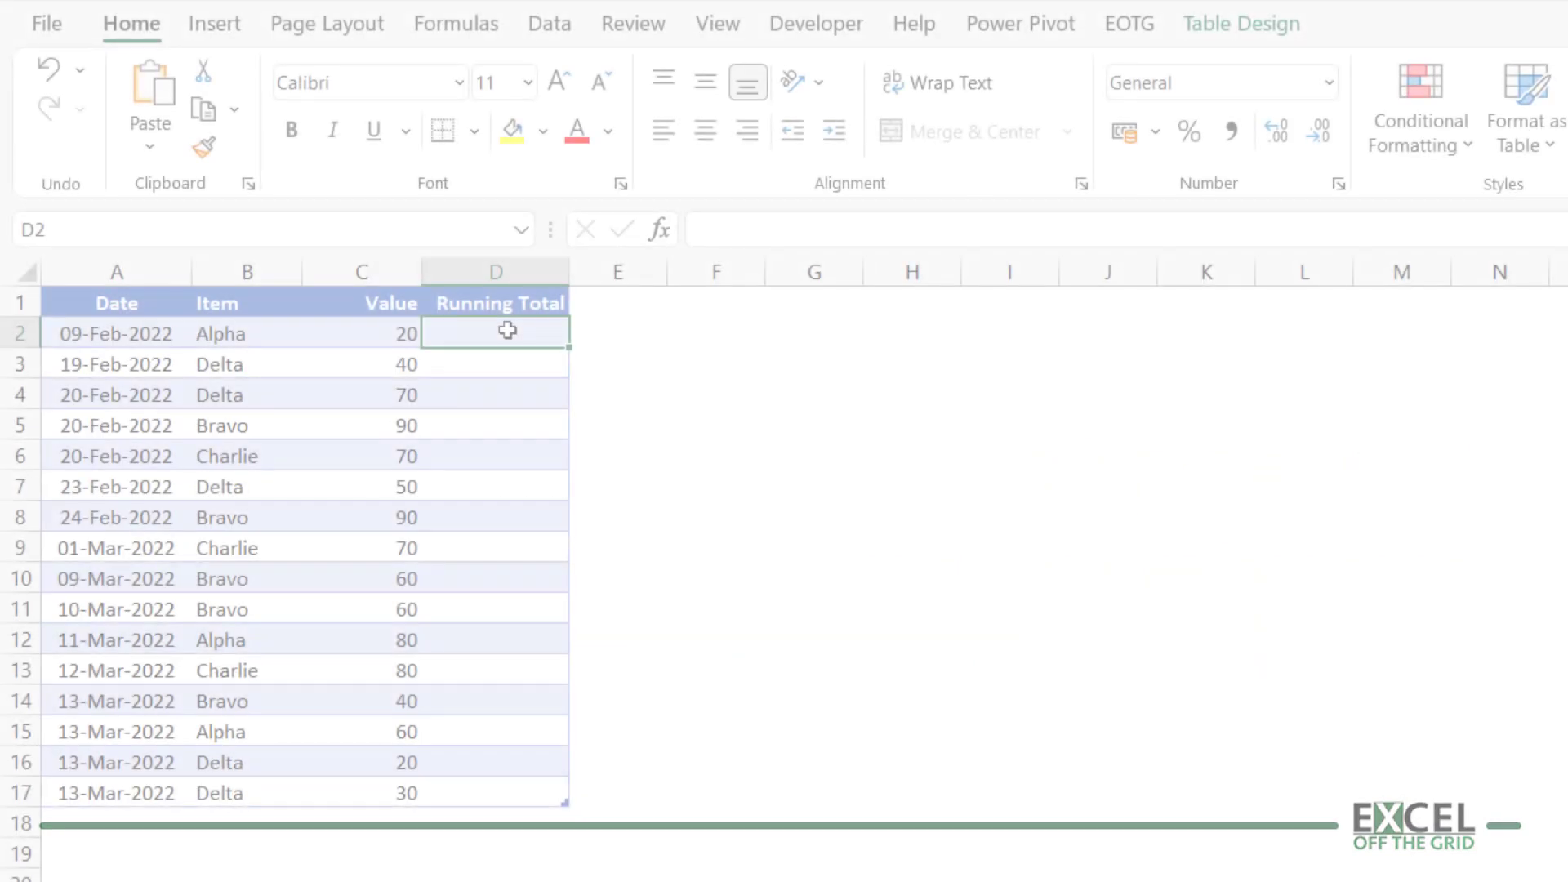
pyautogui.click(702, 230)
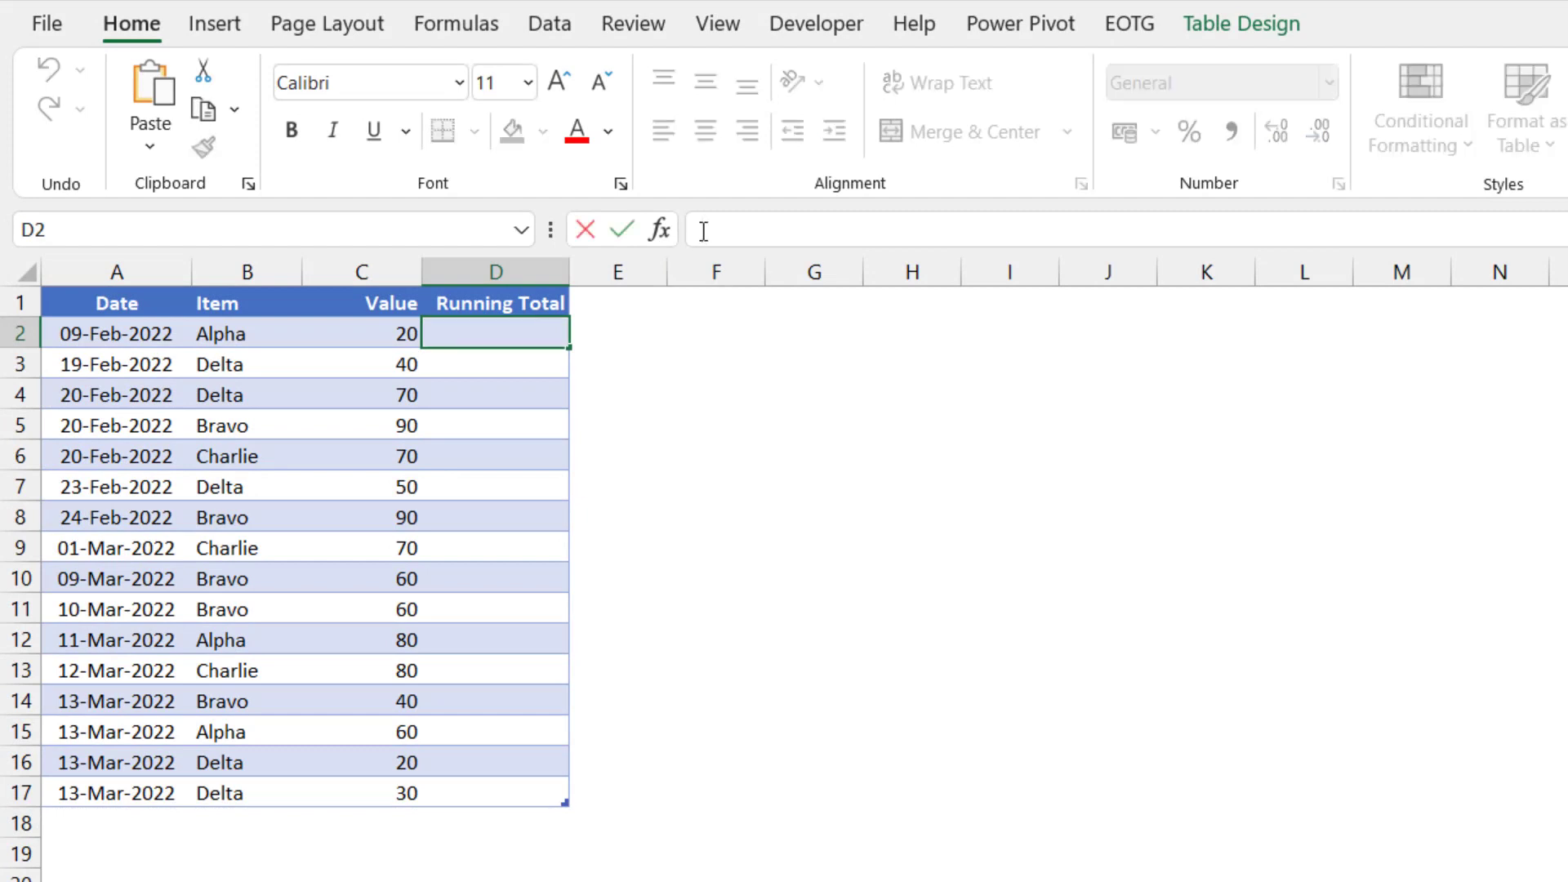
pyautogui.write('=')
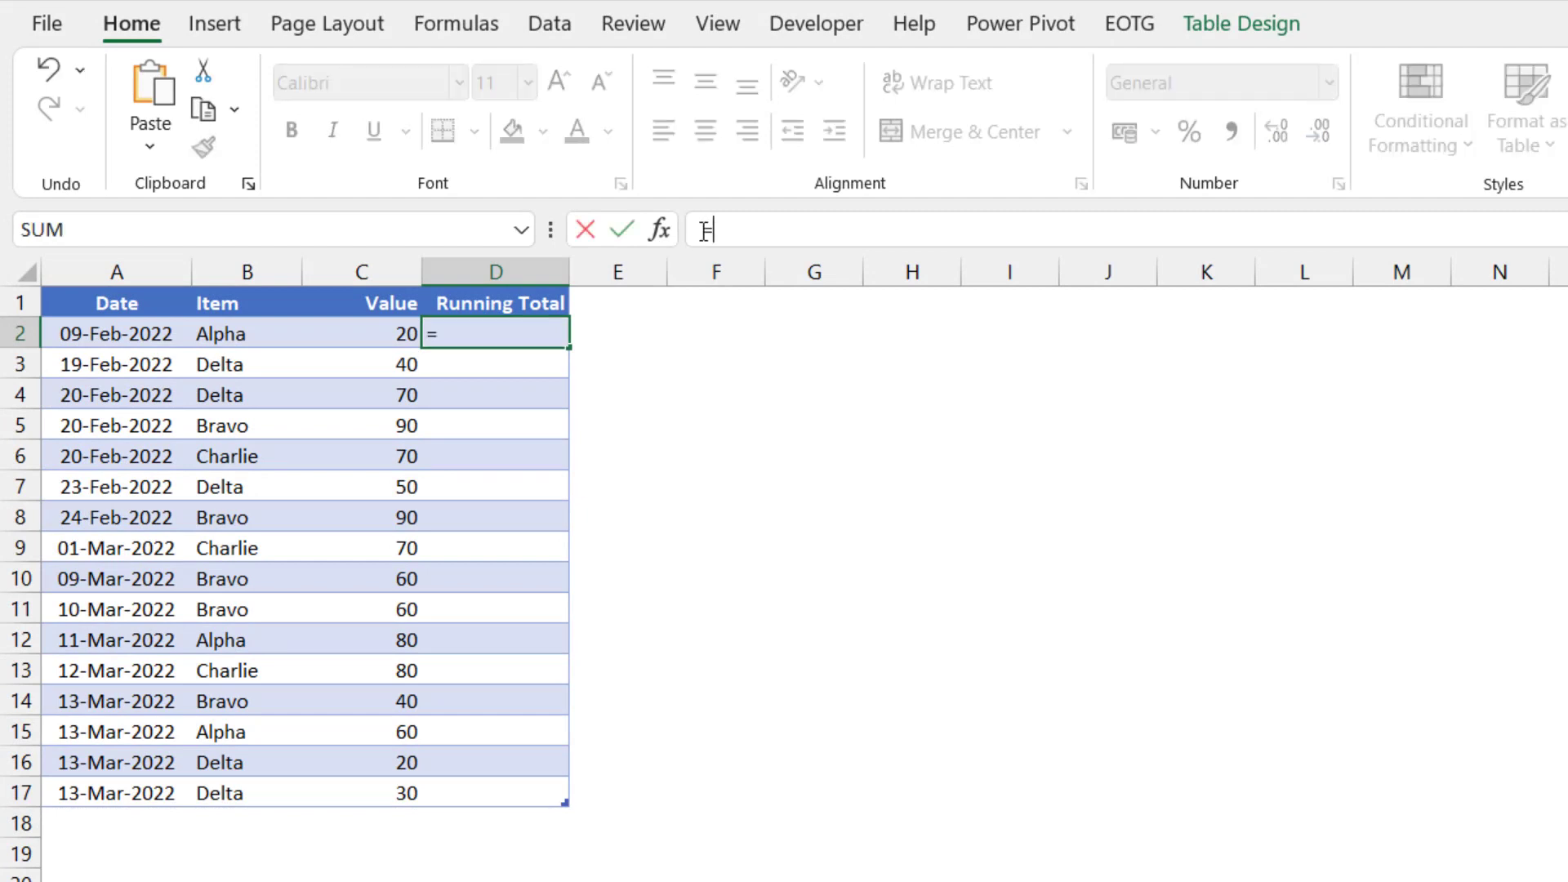
pyautogui.write('SU')
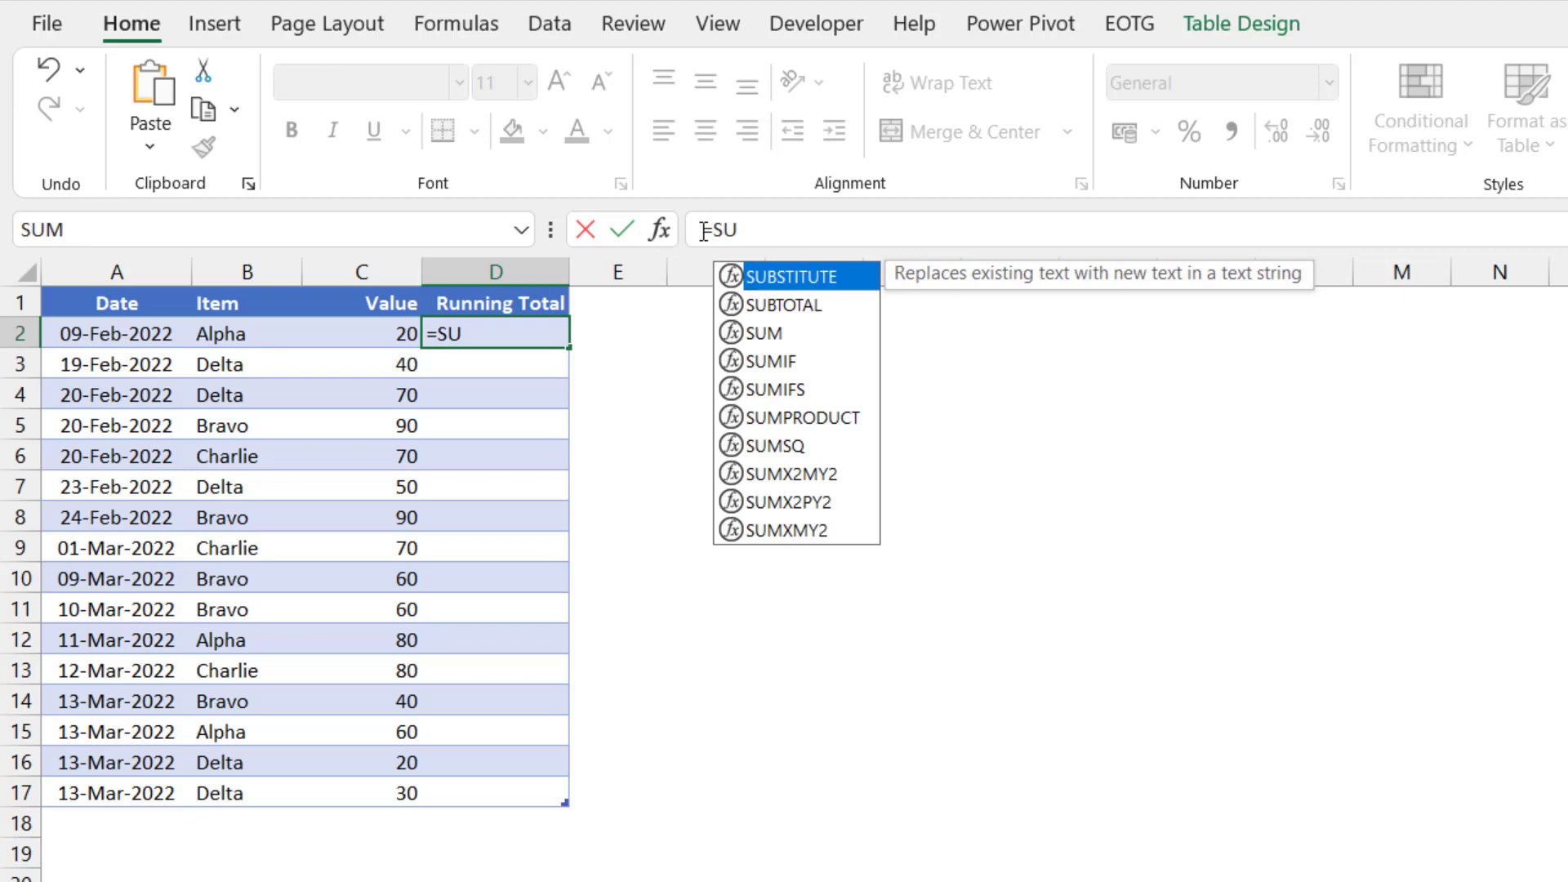
pyautogui.write('MIFS(')
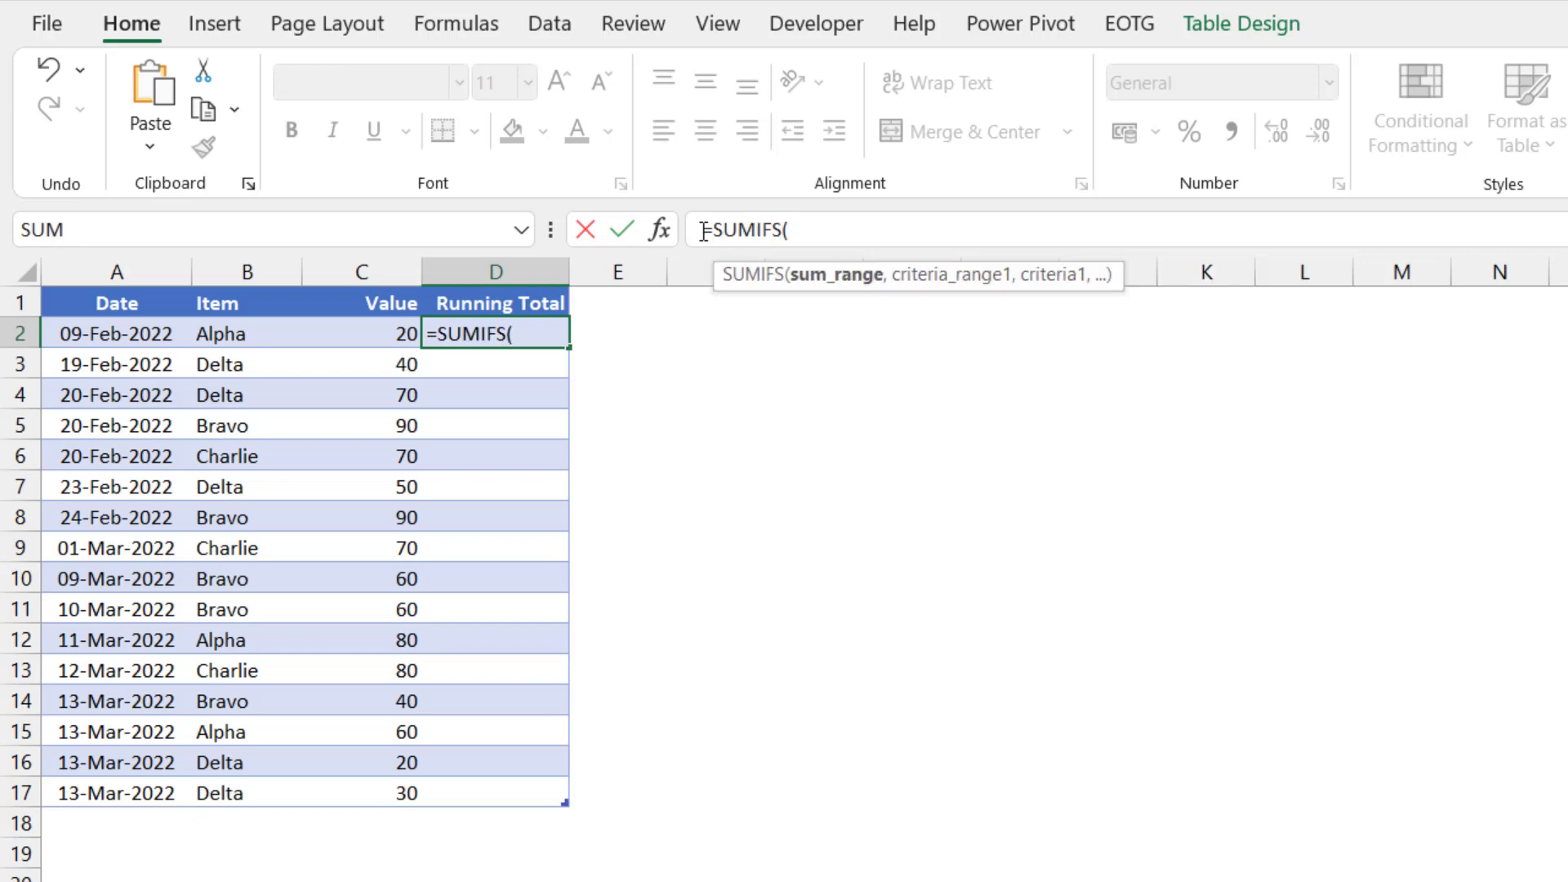
pyautogui.write('INDEX')
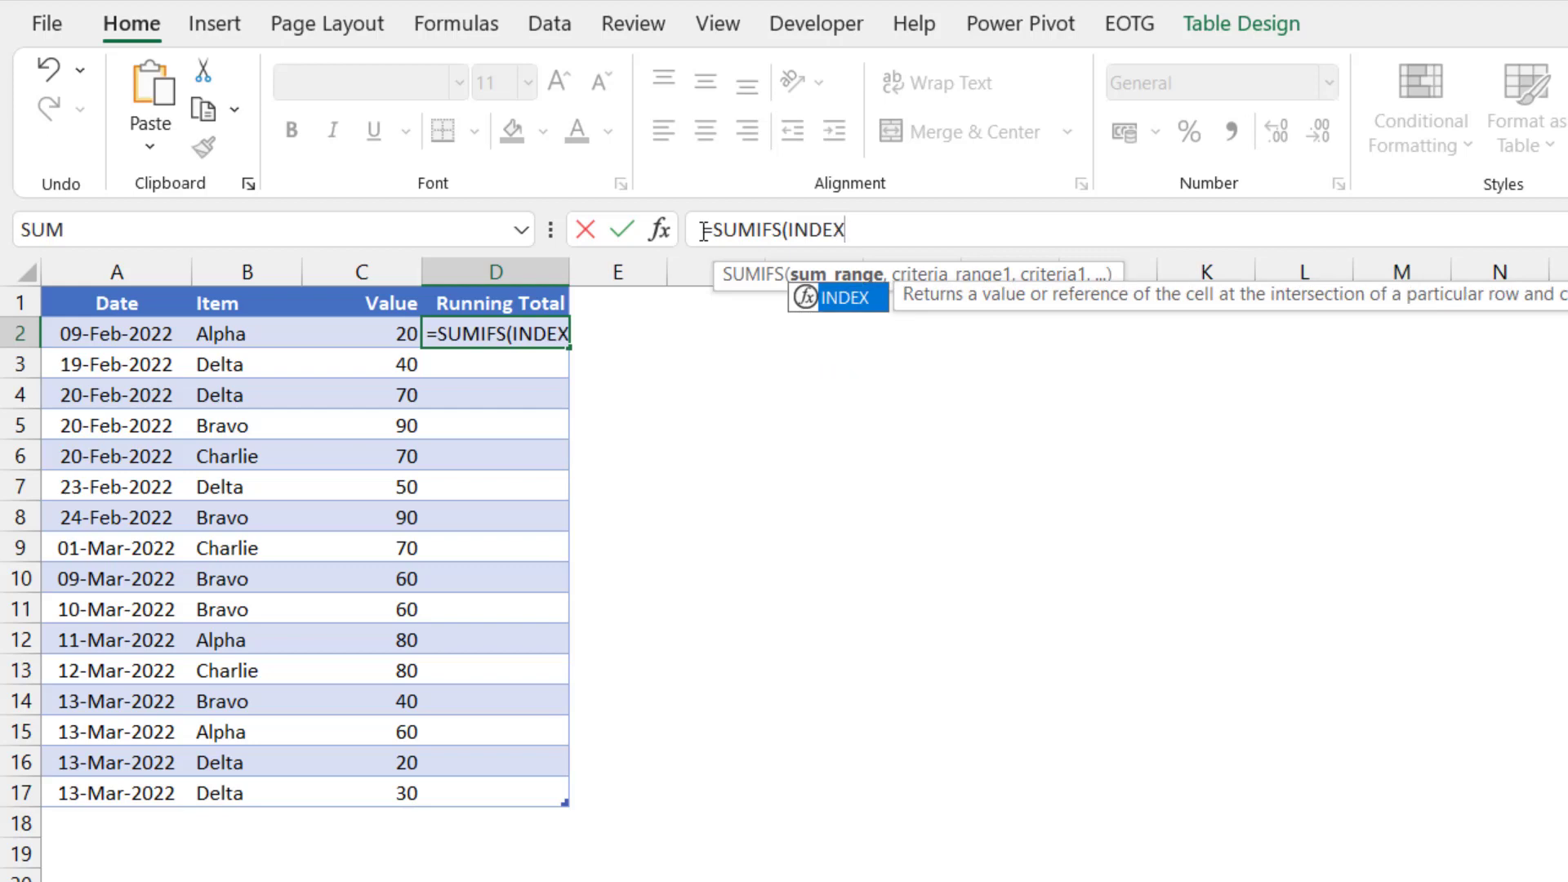
pyautogui.write('(')
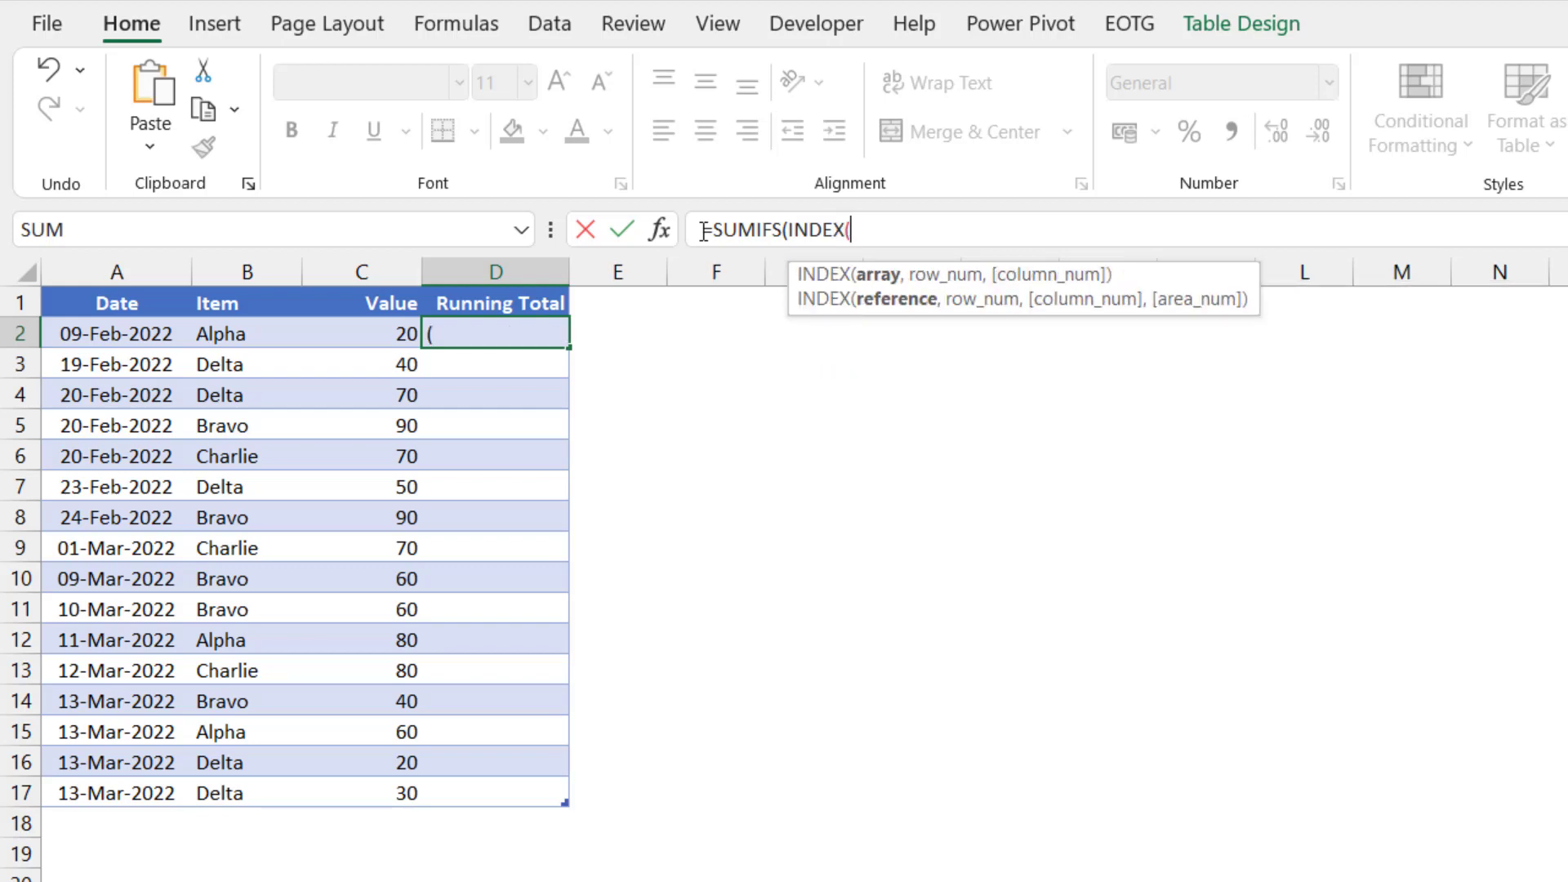
pyautogui.click(388, 286)
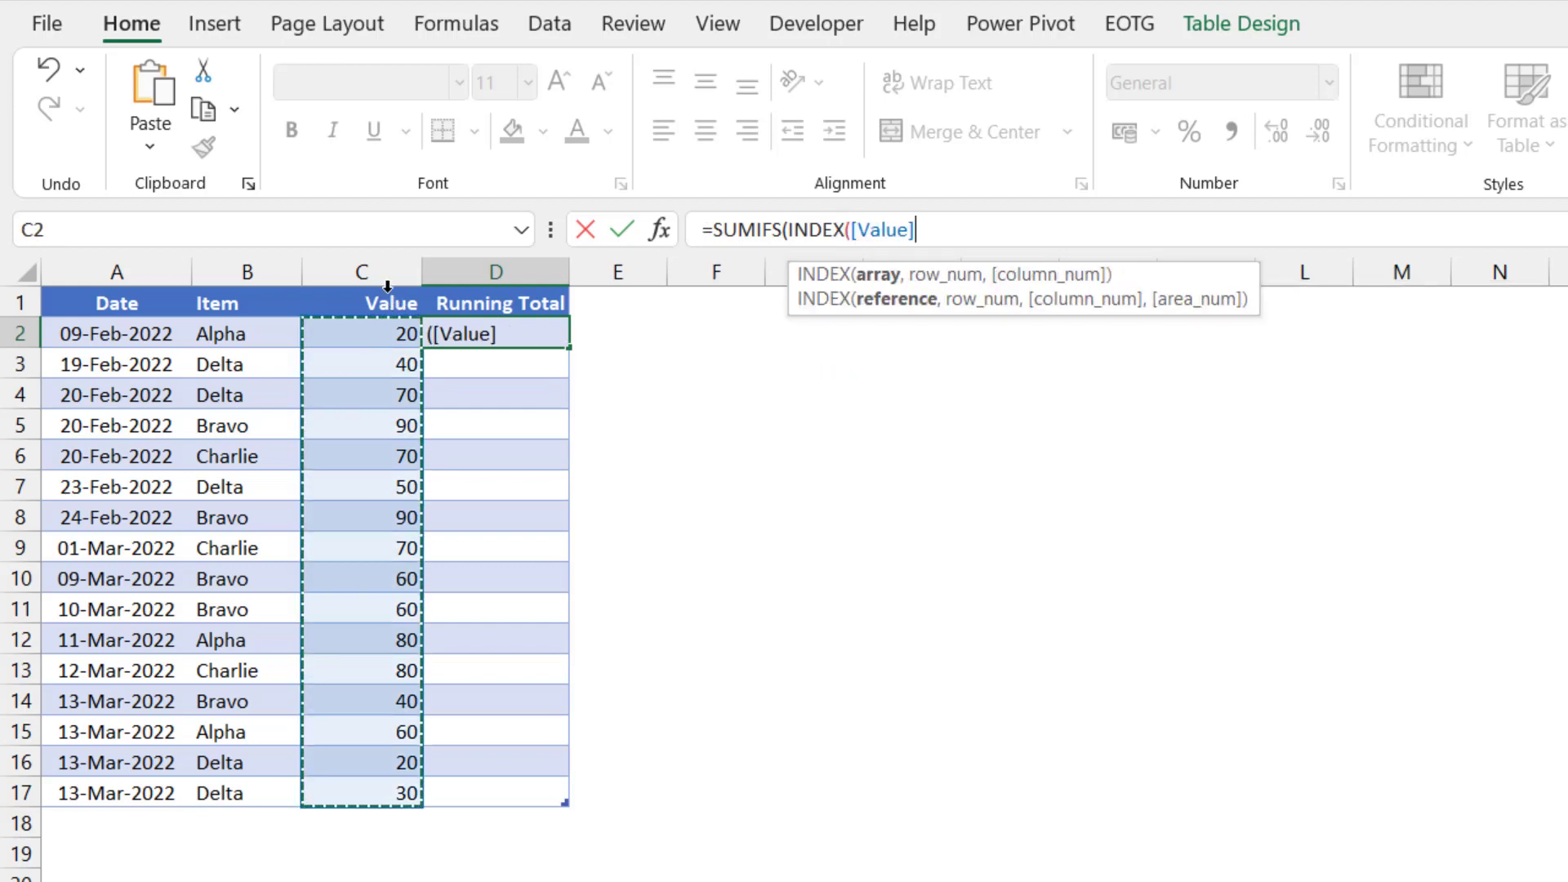
pyautogui.write(',1)')
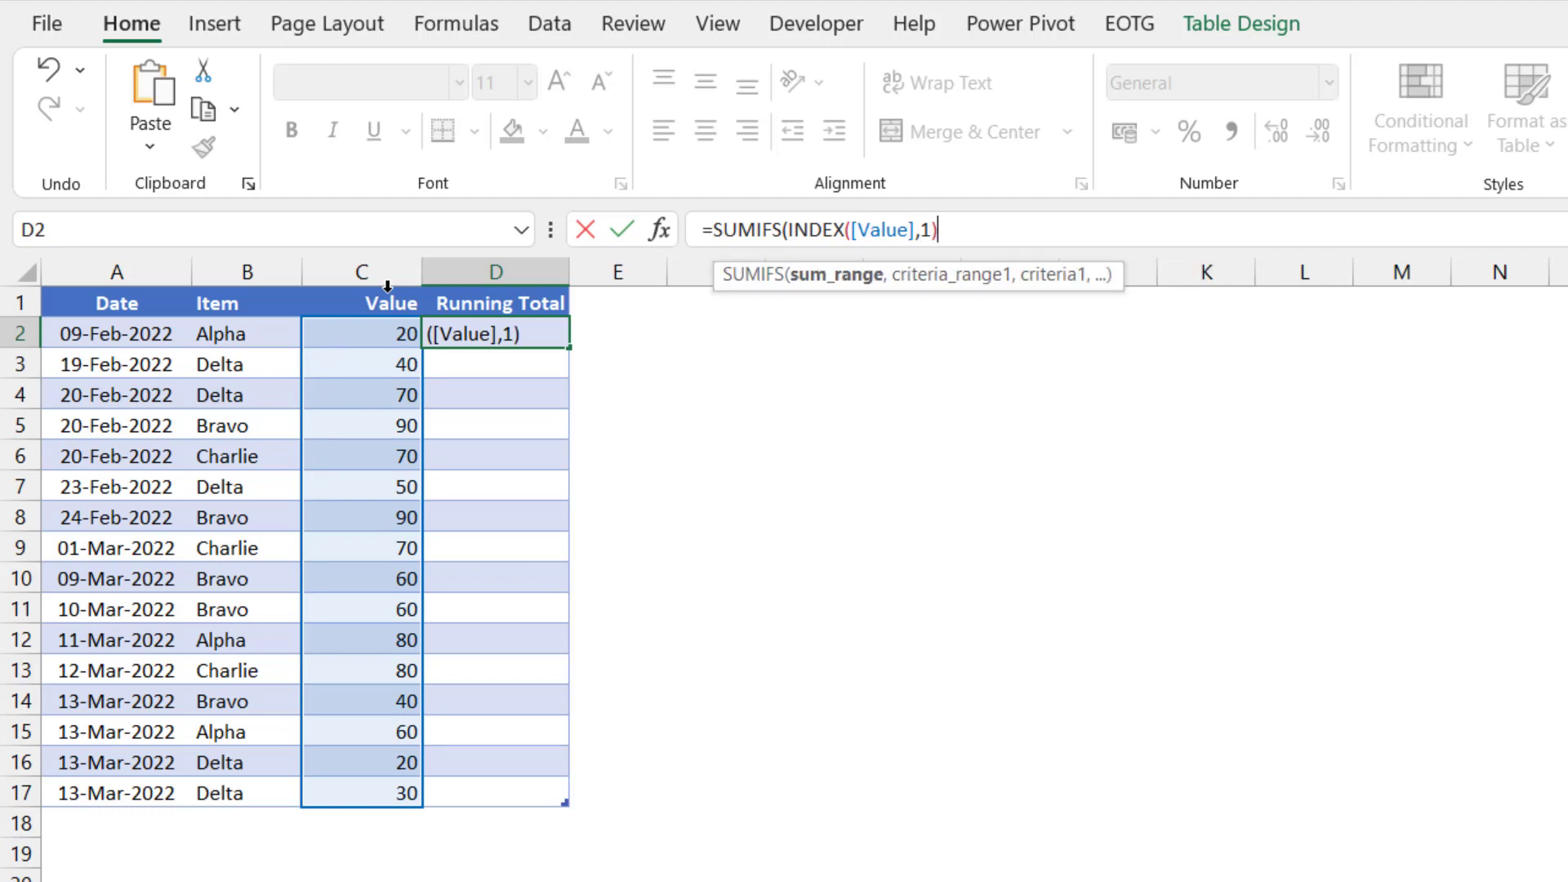
pyautogui.write(':')
pyautogui.click(359, 331)
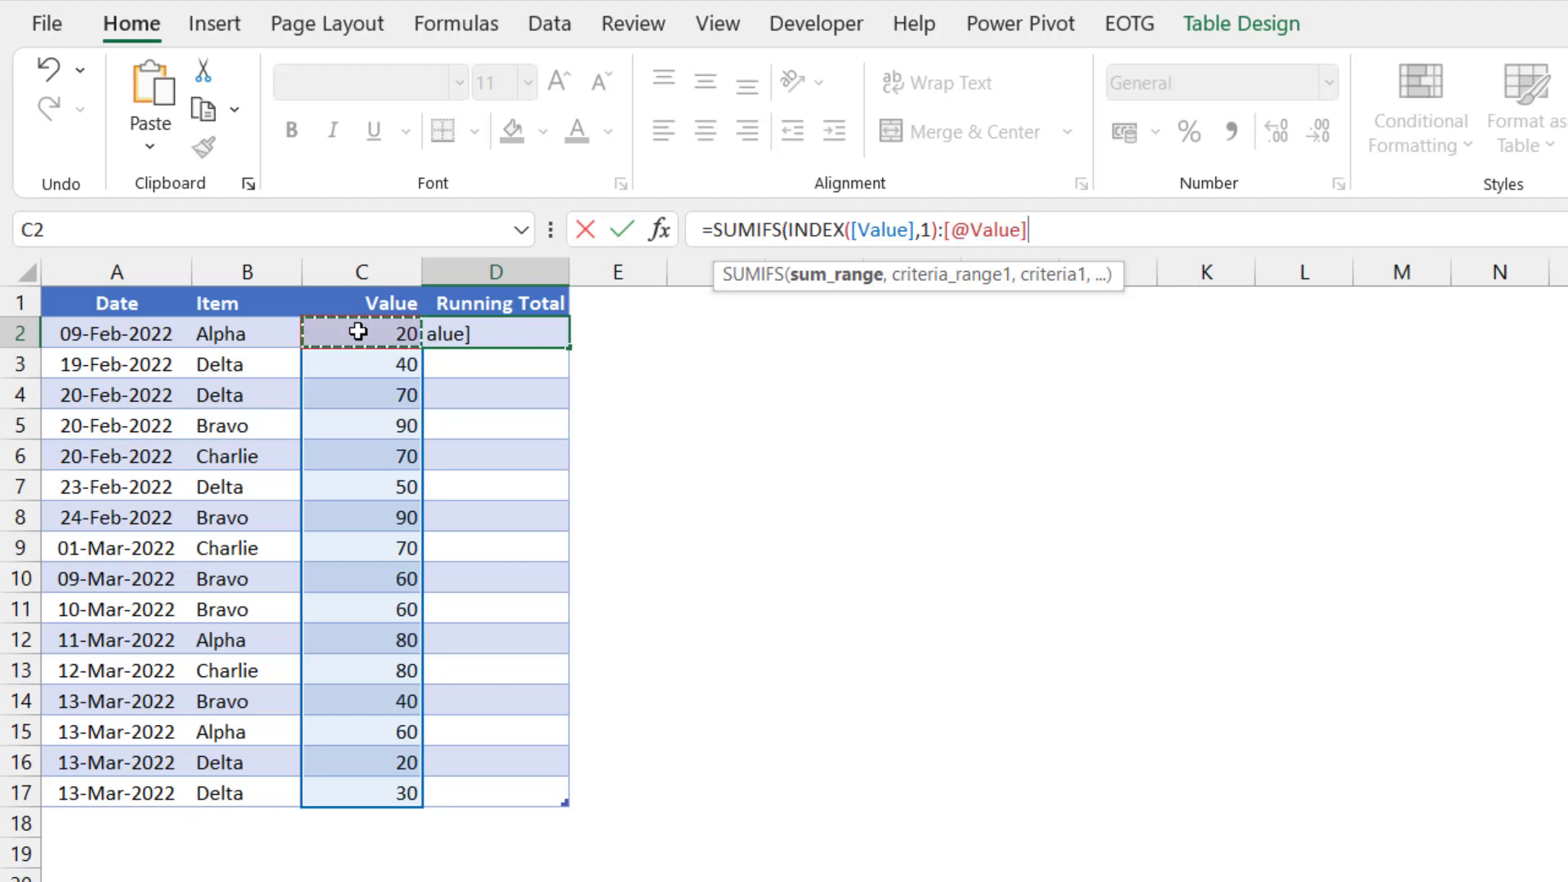
pyautogui.write(',')
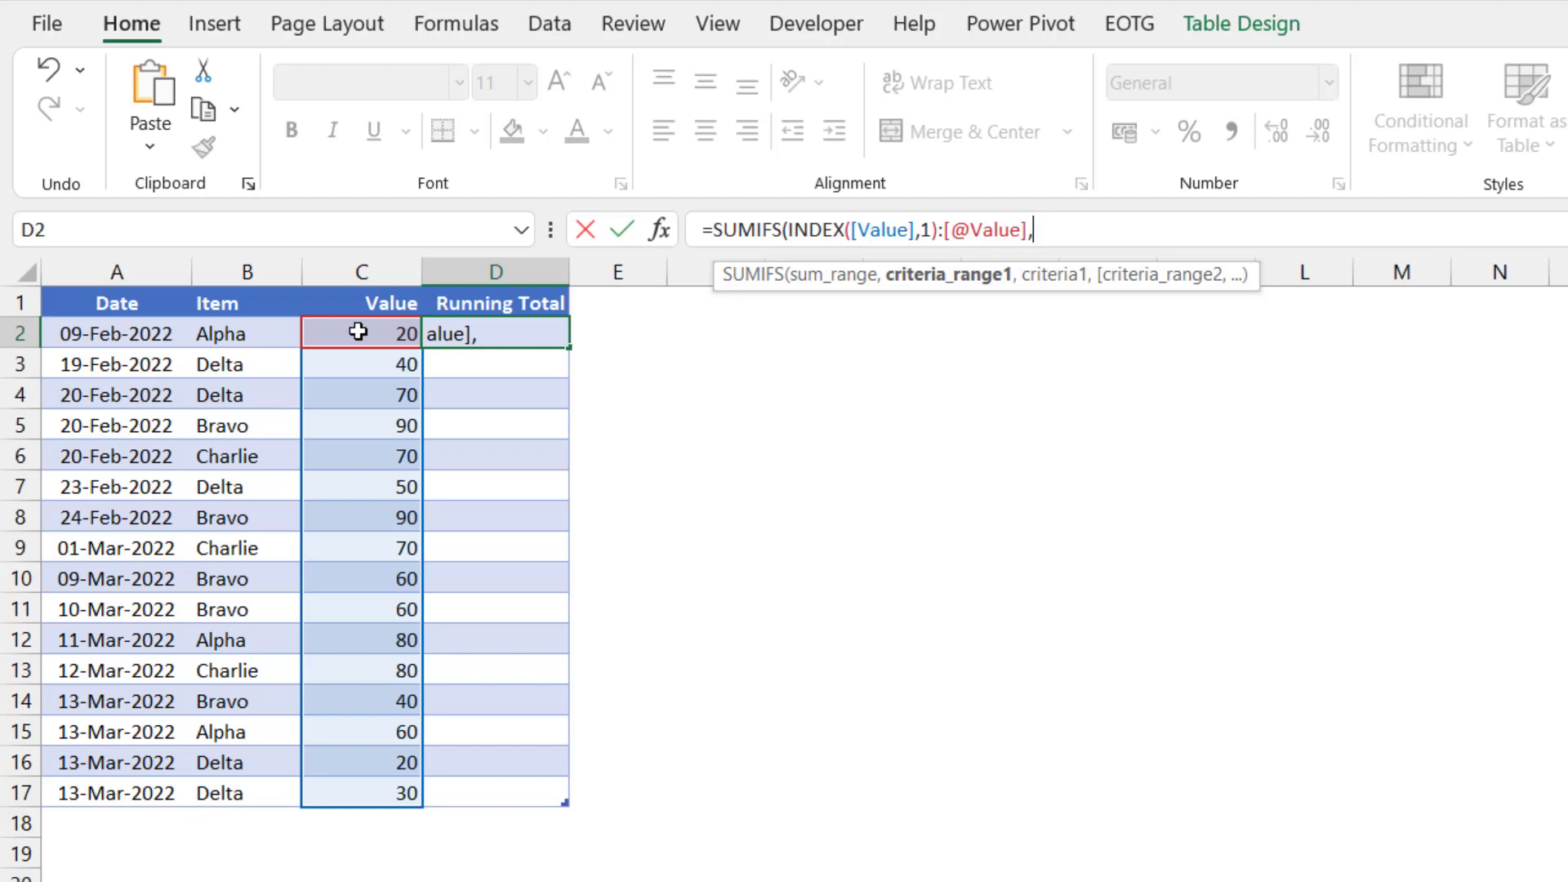
pyautogui.write('INDEX(')
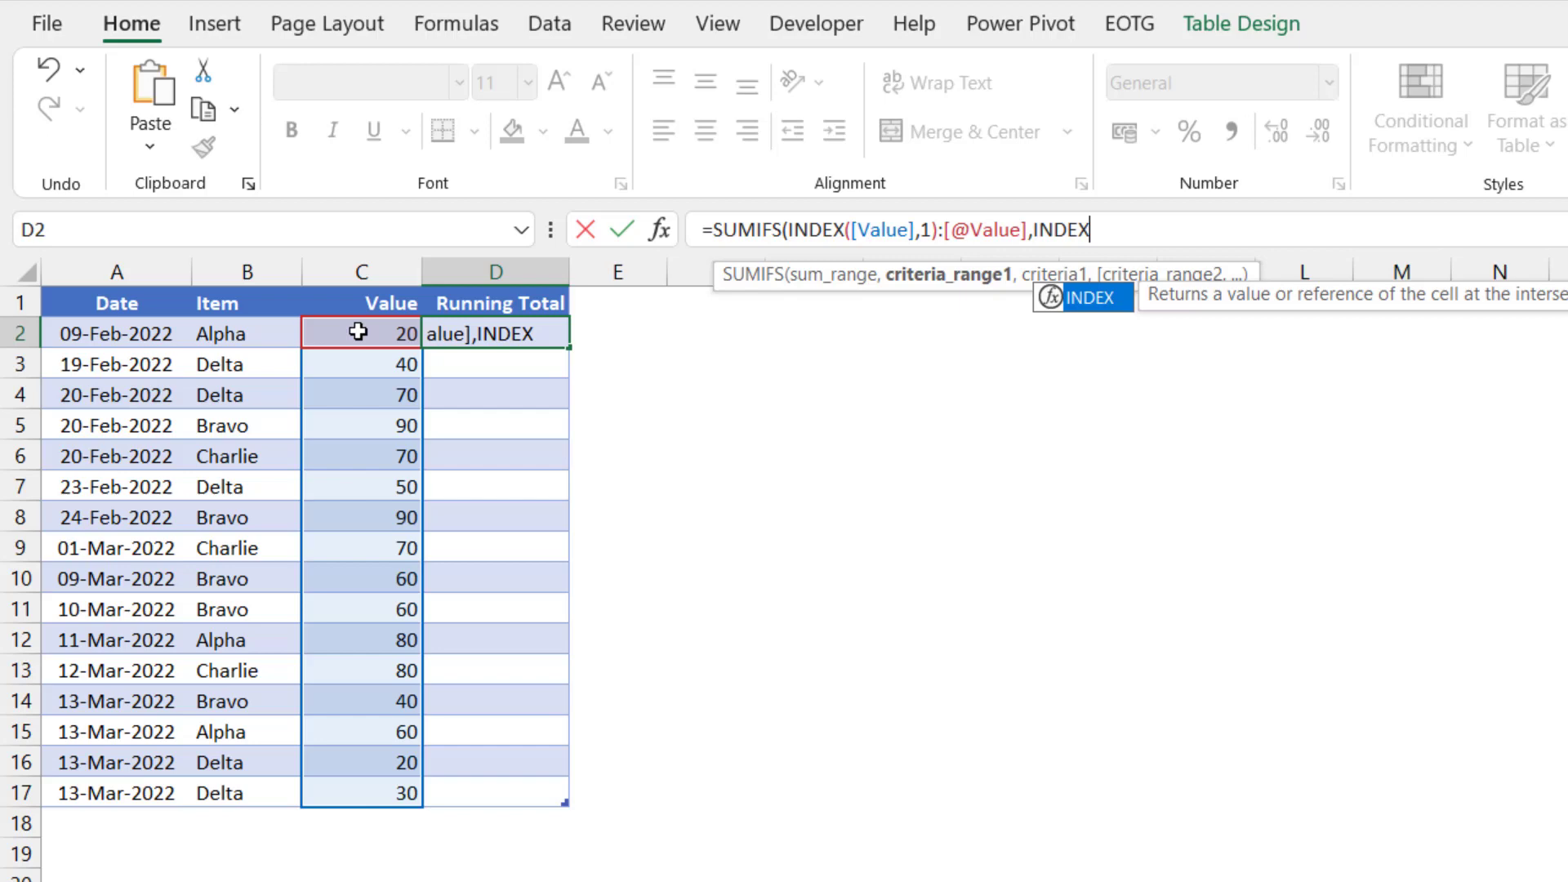
pyautogui.click(254, 290)
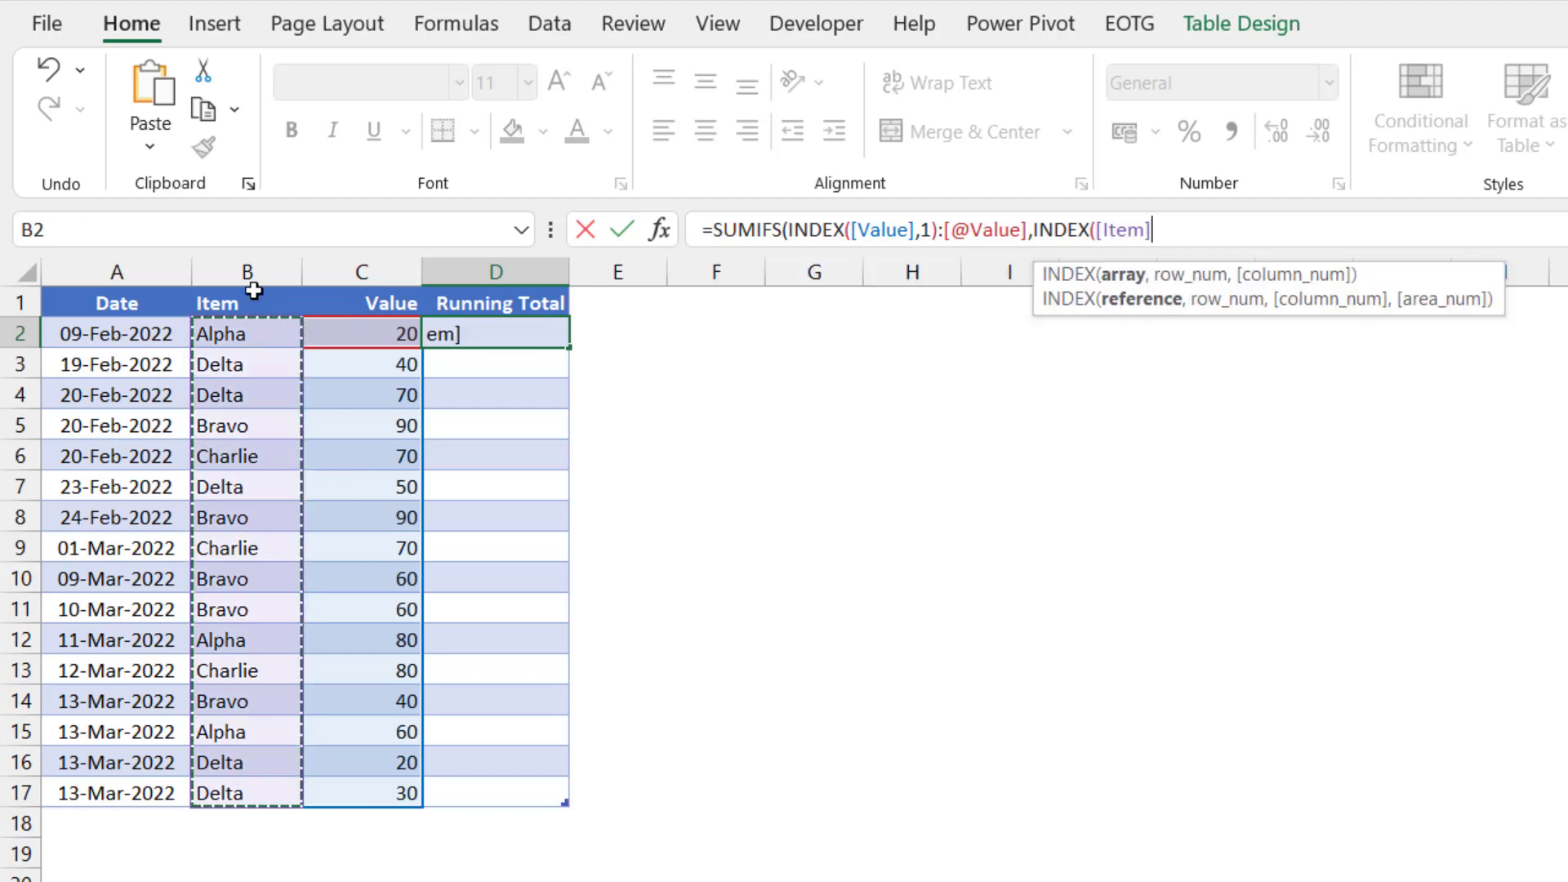
pyautogui.write(',1)')
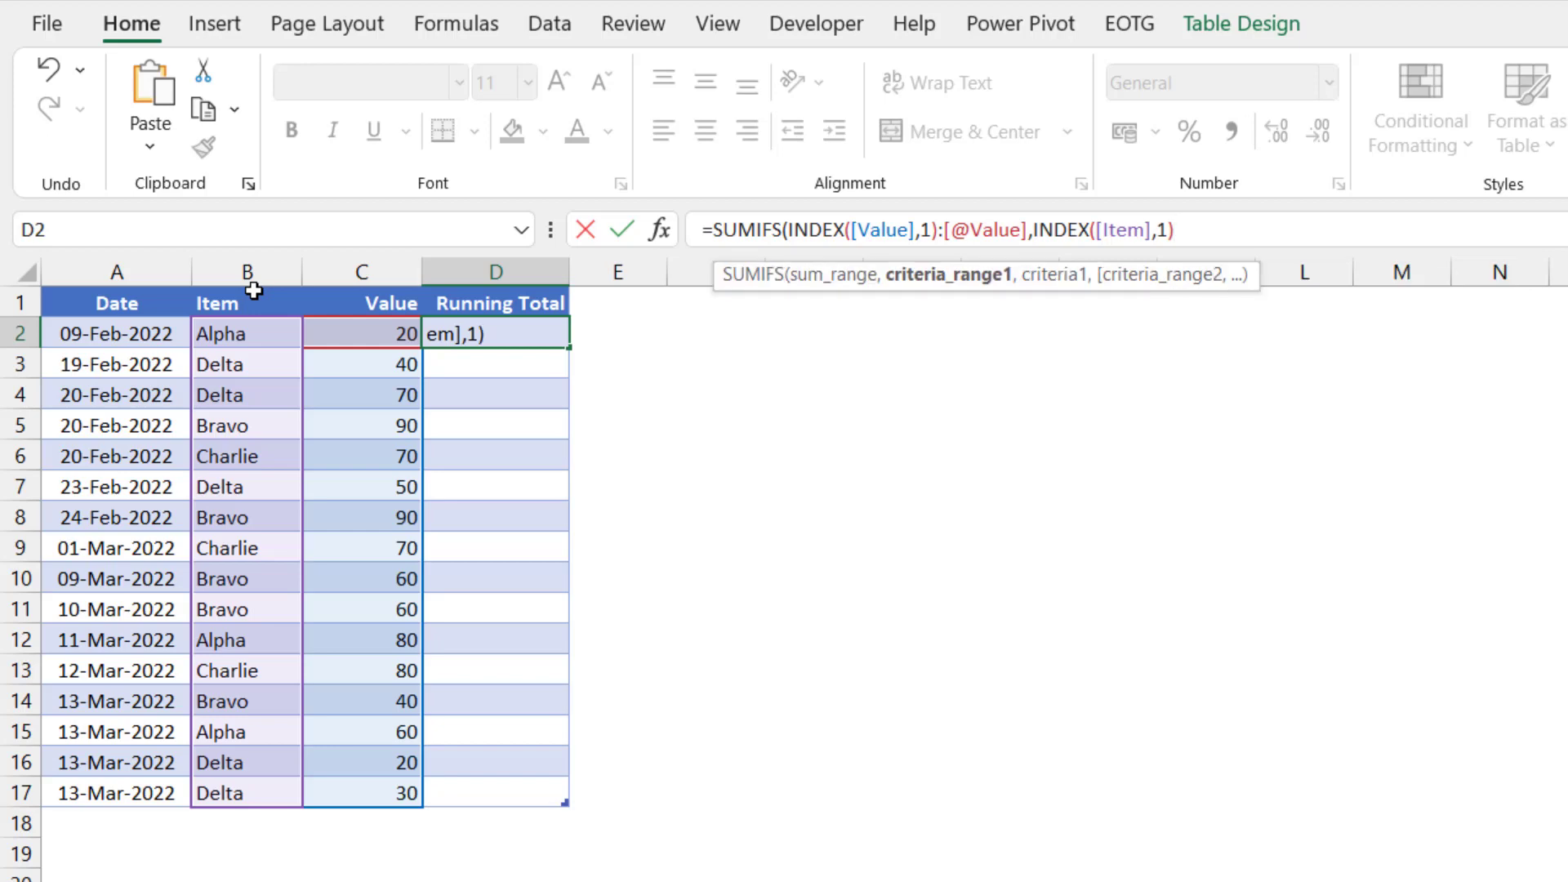
pyautogui.write(':')
pyautogui.click(247, 326)
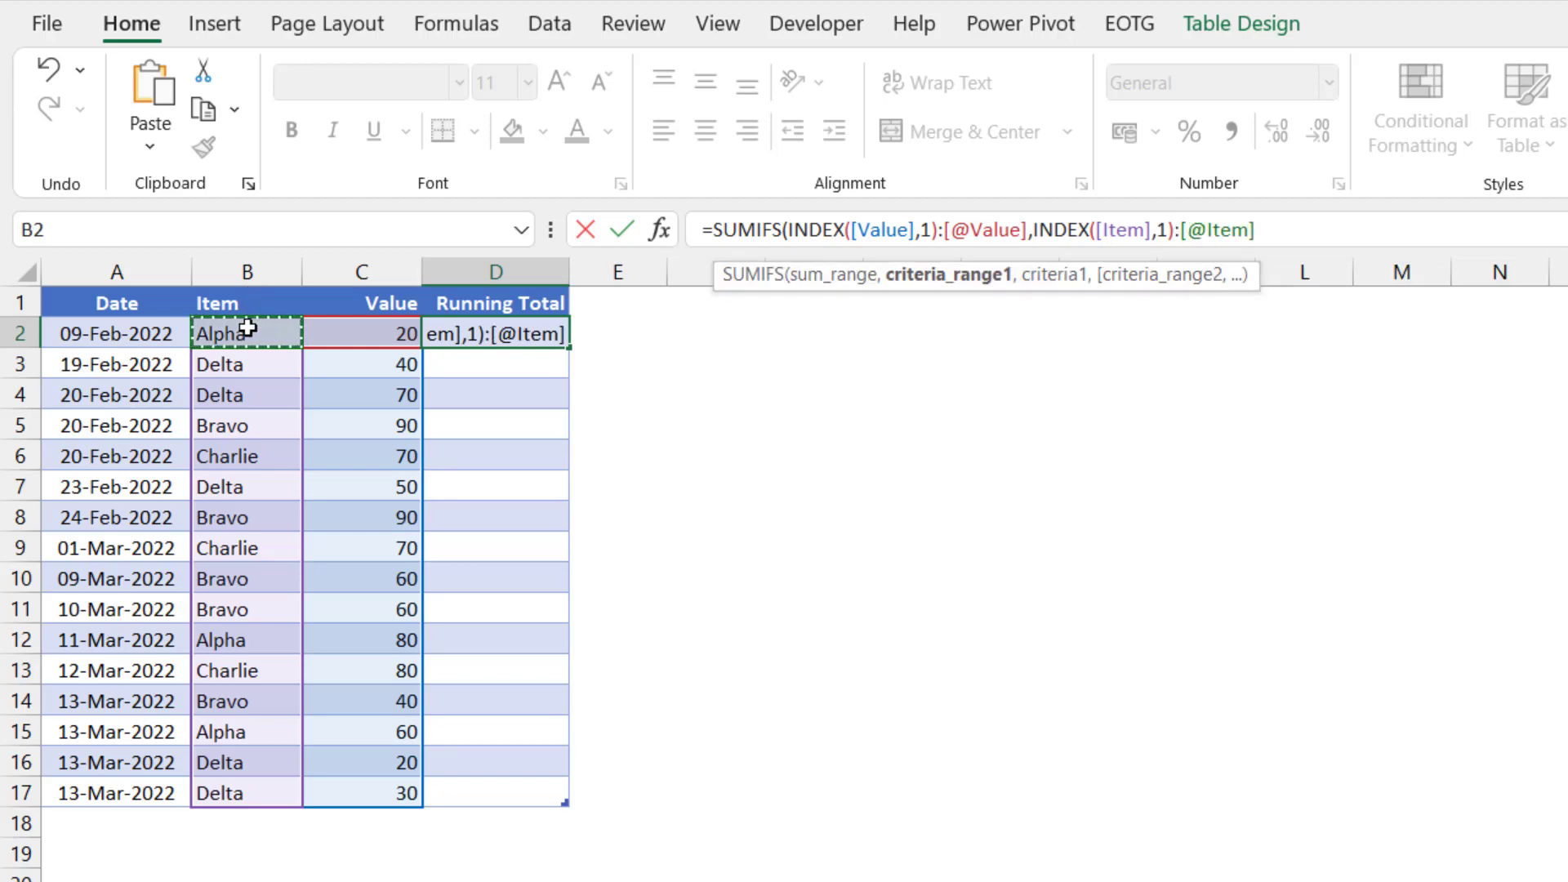
pyautogui.write(',')
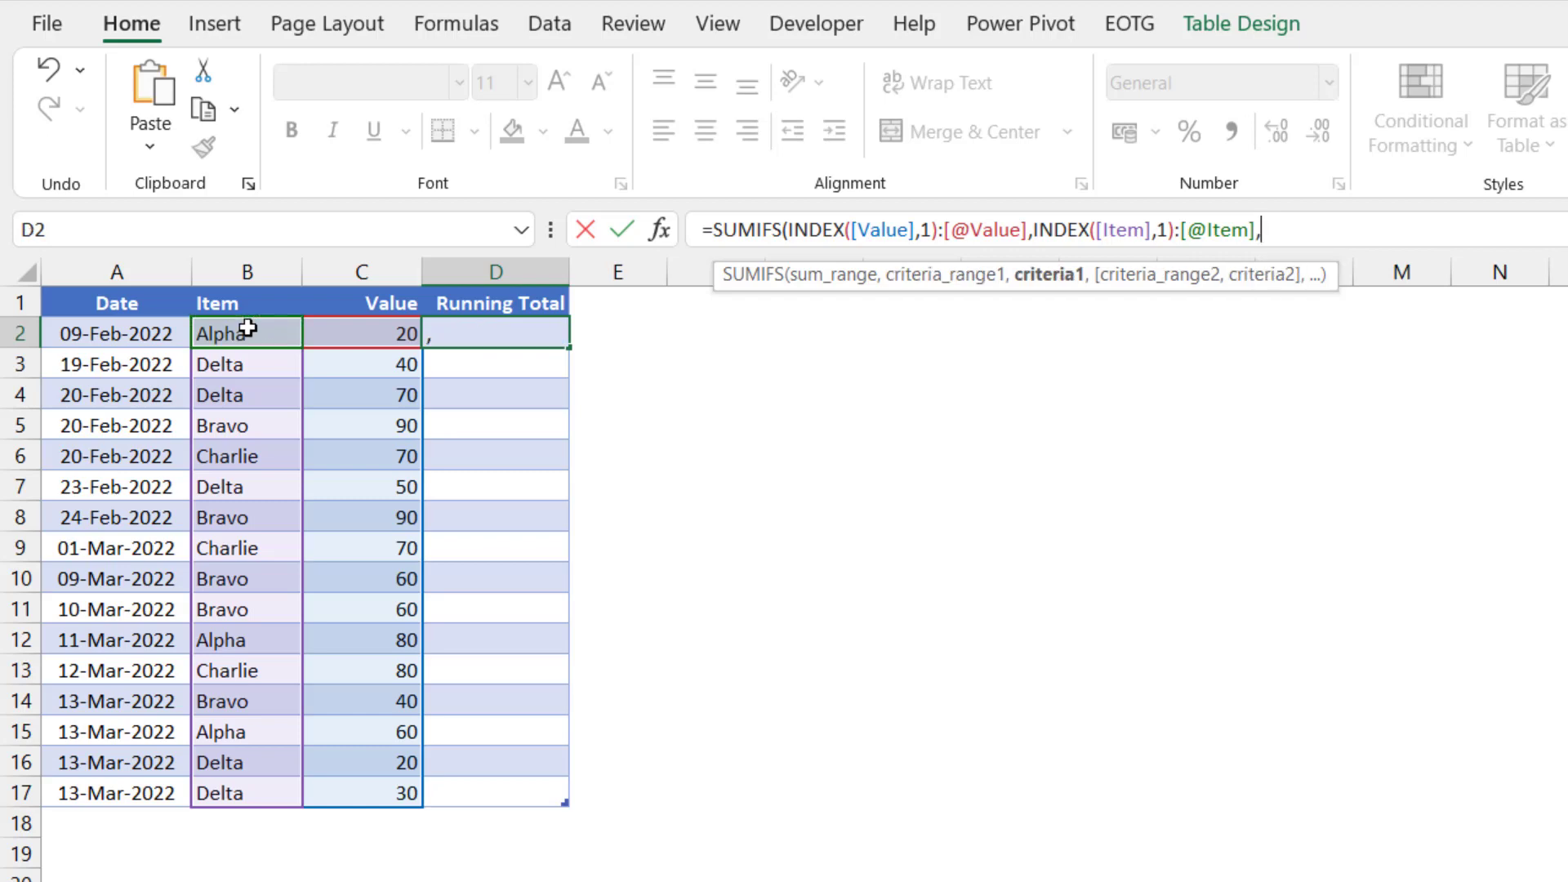
pyautogui.click(248, 328)
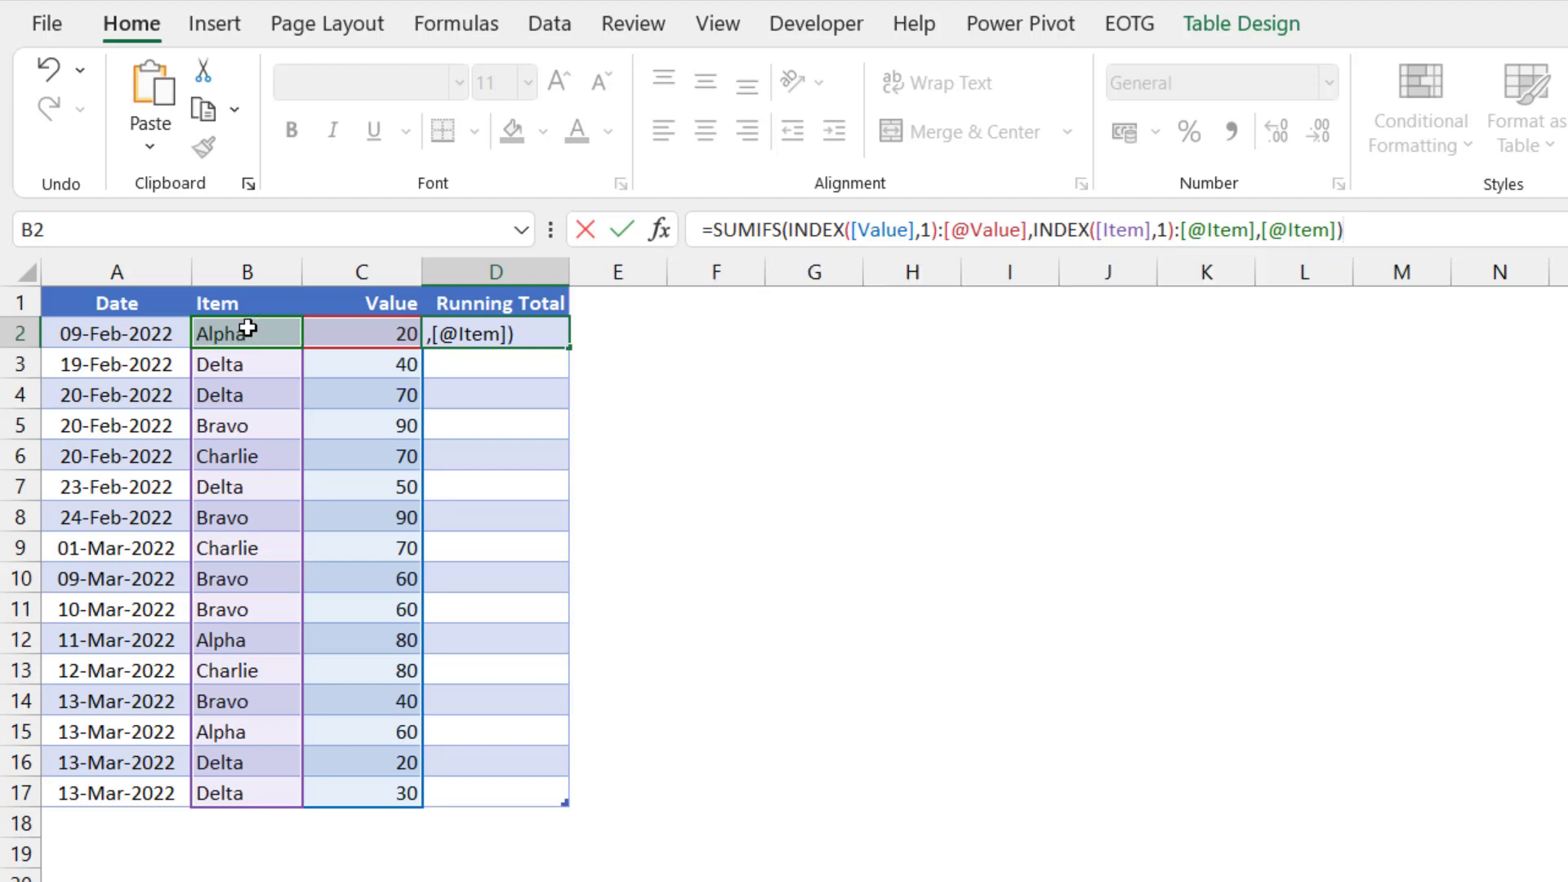
pyautogui.press('Return')
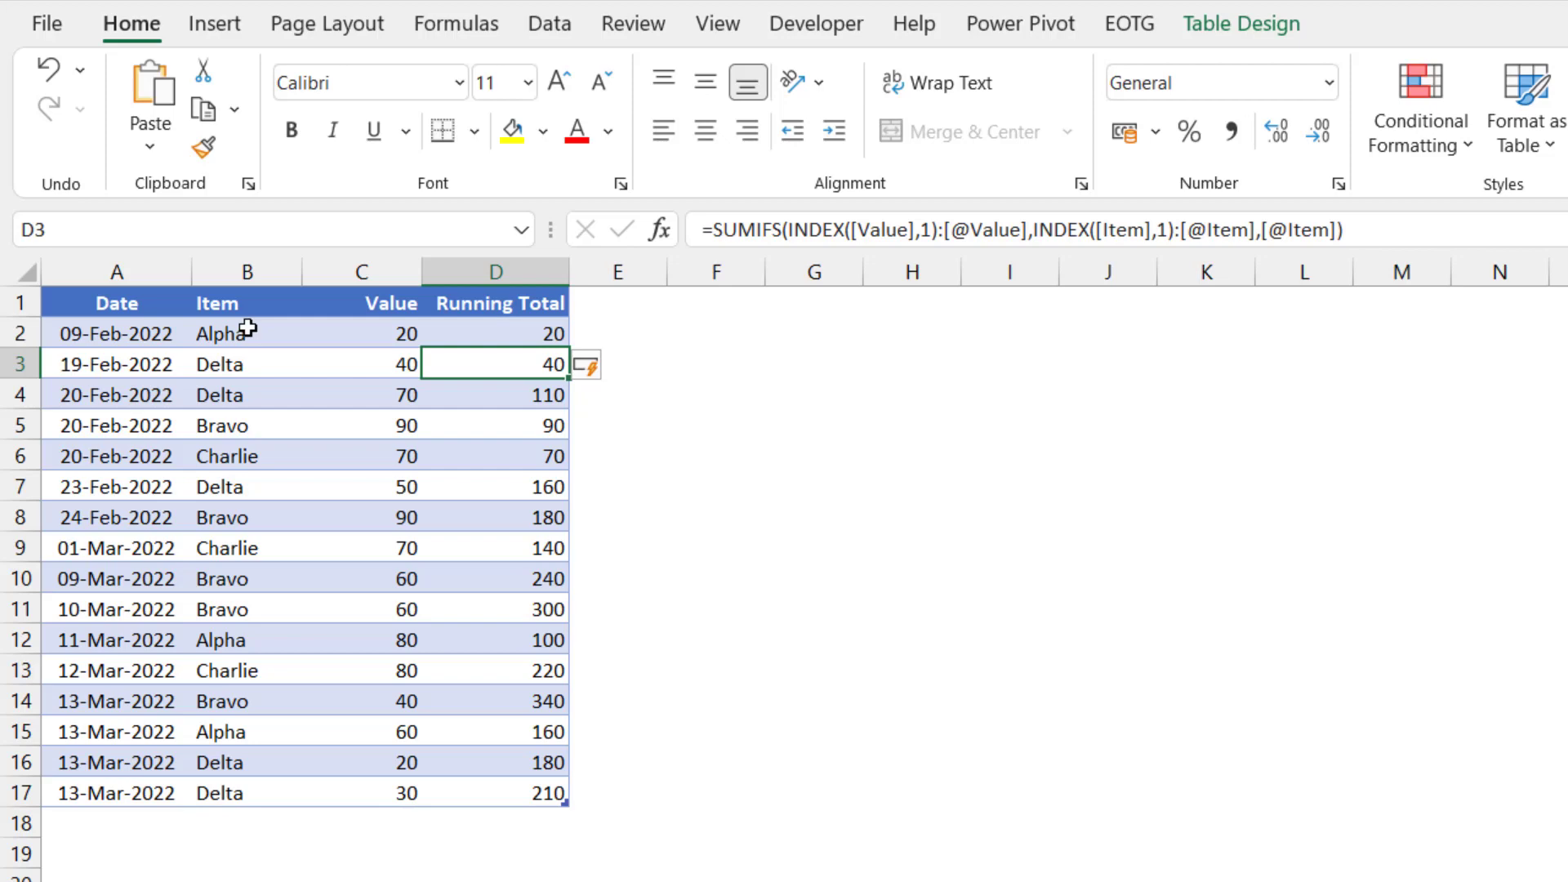
# Select Alpha's values 20, 80 and 60 in C2, C12 and C15 to confirm 160
pyautogui.moveTo(237, 327); pyautogui.dragTo(366, 332)
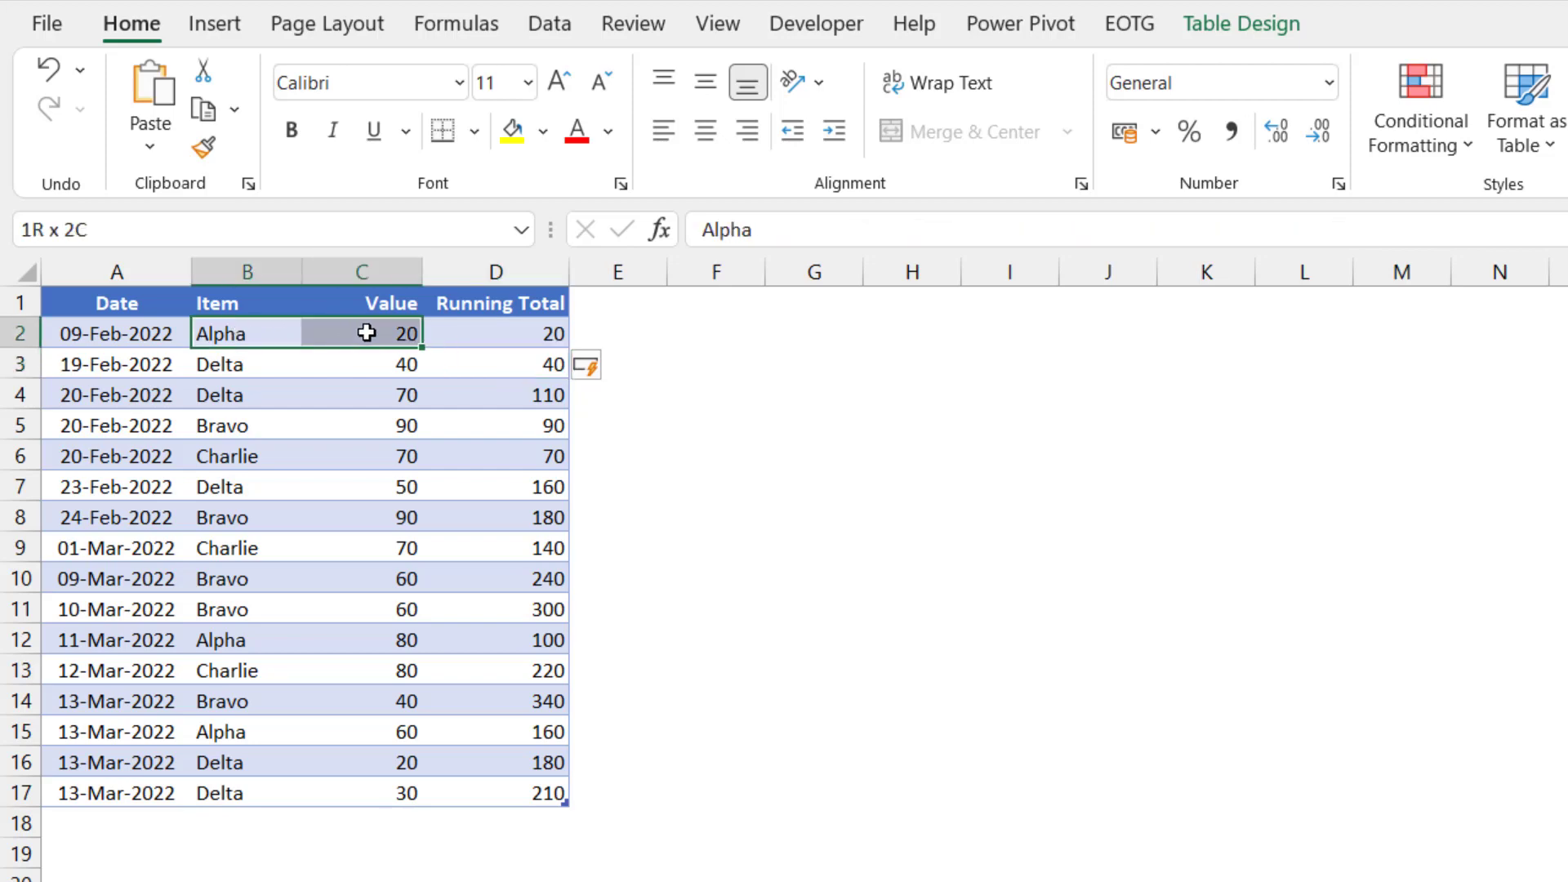
pyautogui.click(373, 332)
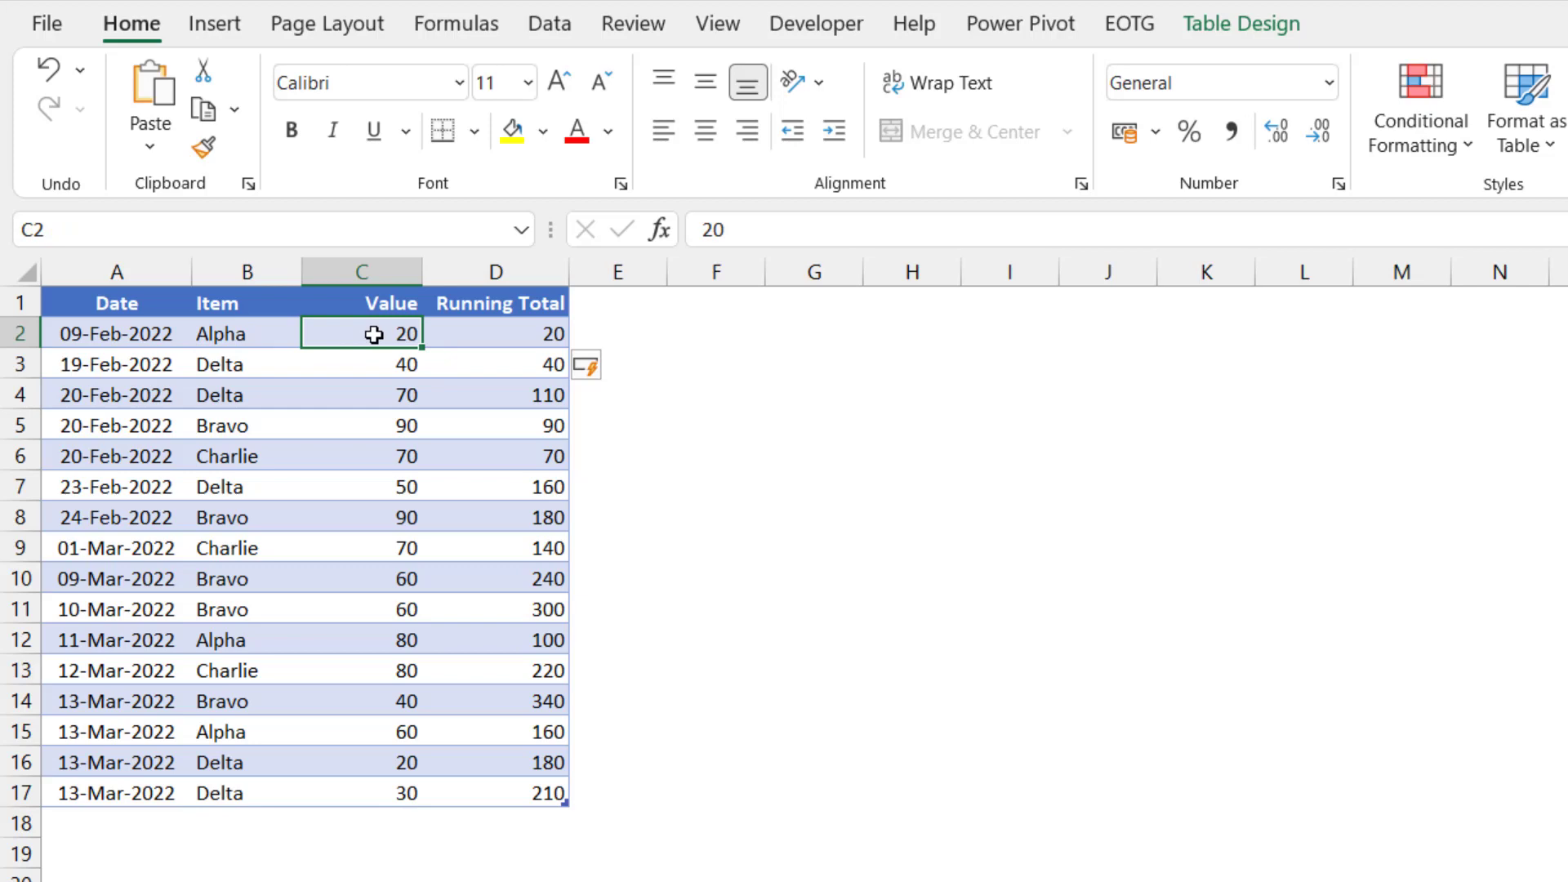
pyautogui.keyDown('ctrl'); pyautogui.click(395, 636); pyautogui.keyUp('ctrl')
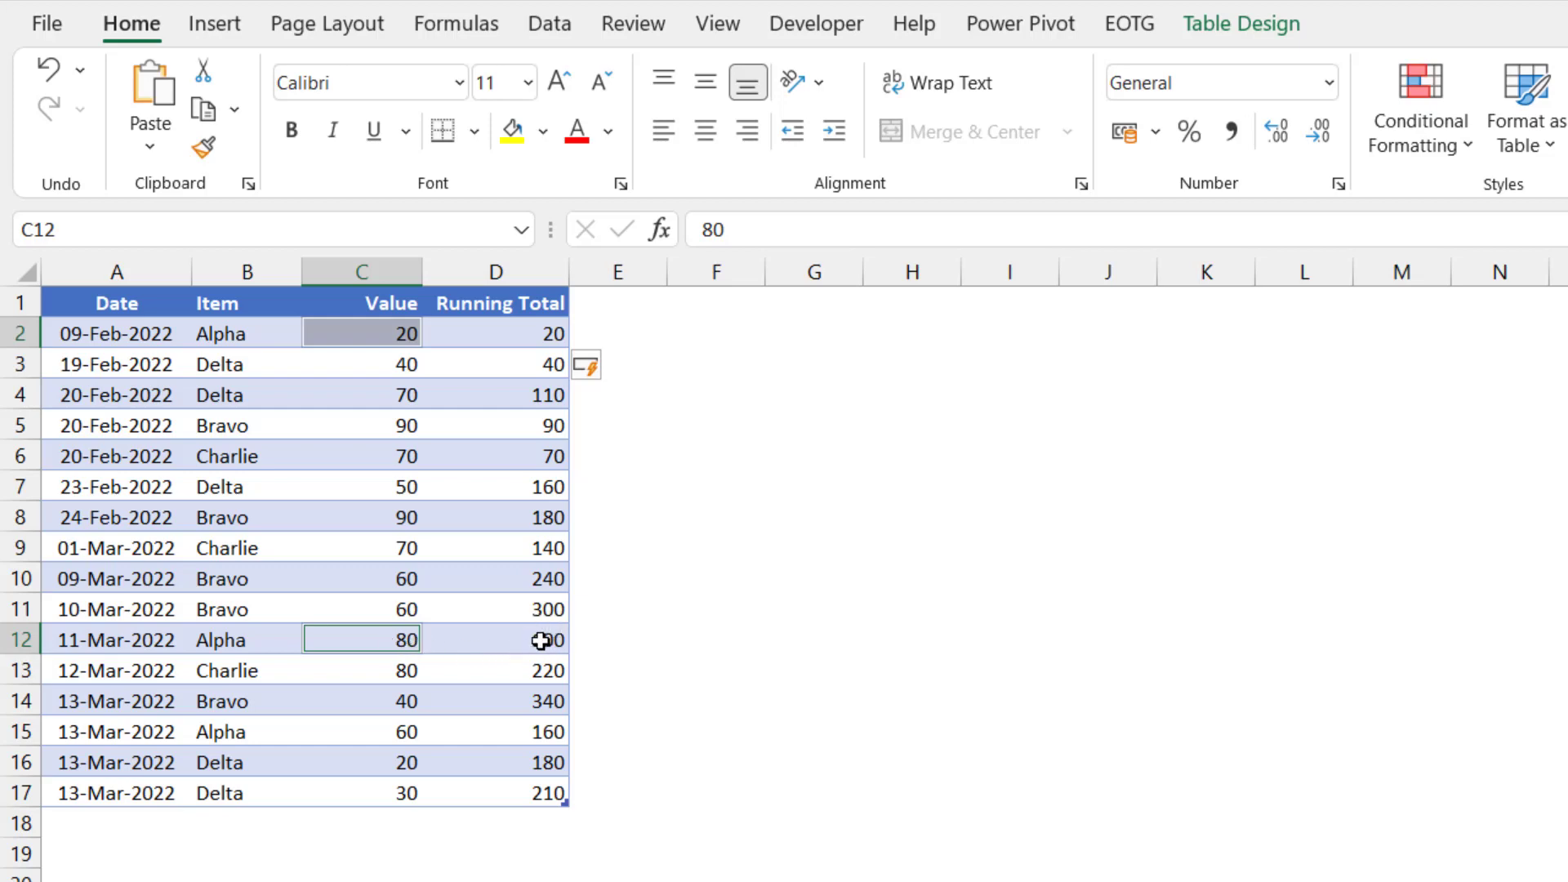
pyautogui.keyDown('ctrl'); pyautogui.click(401, 733); pyautogui.keyUp('ctrl')
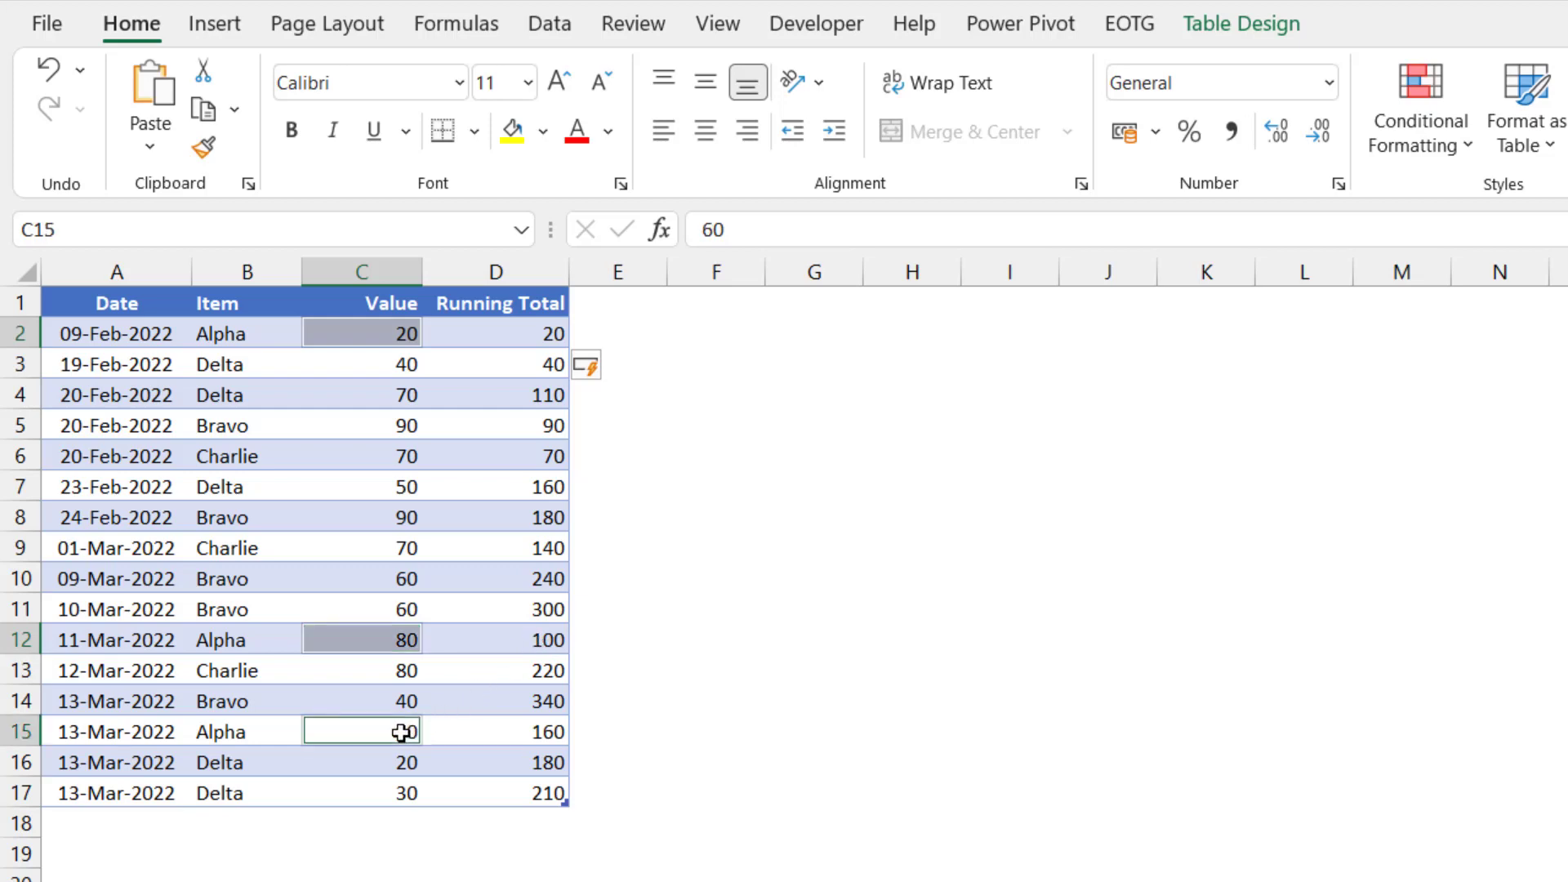